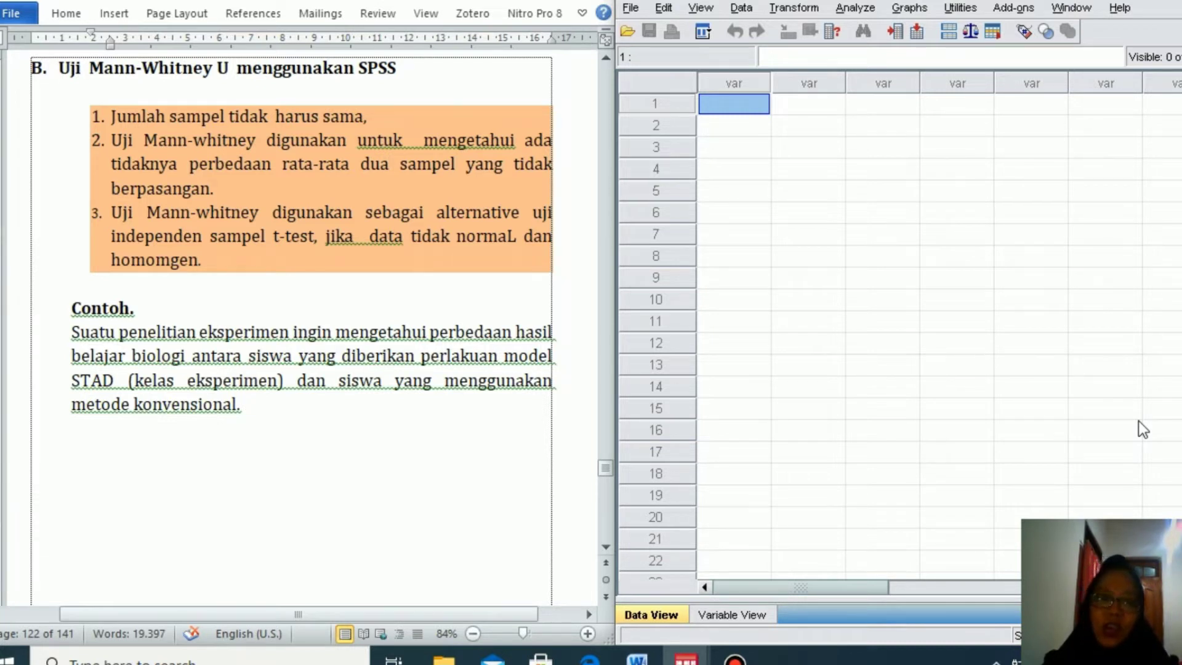
# Step: Read the notes on when the Mann-Whitney U test applies and the example research case below them
pyautogui.click(229, 64)
pyautogui.moveTo(229, 64); pyautogui.dragTo(65, 63)
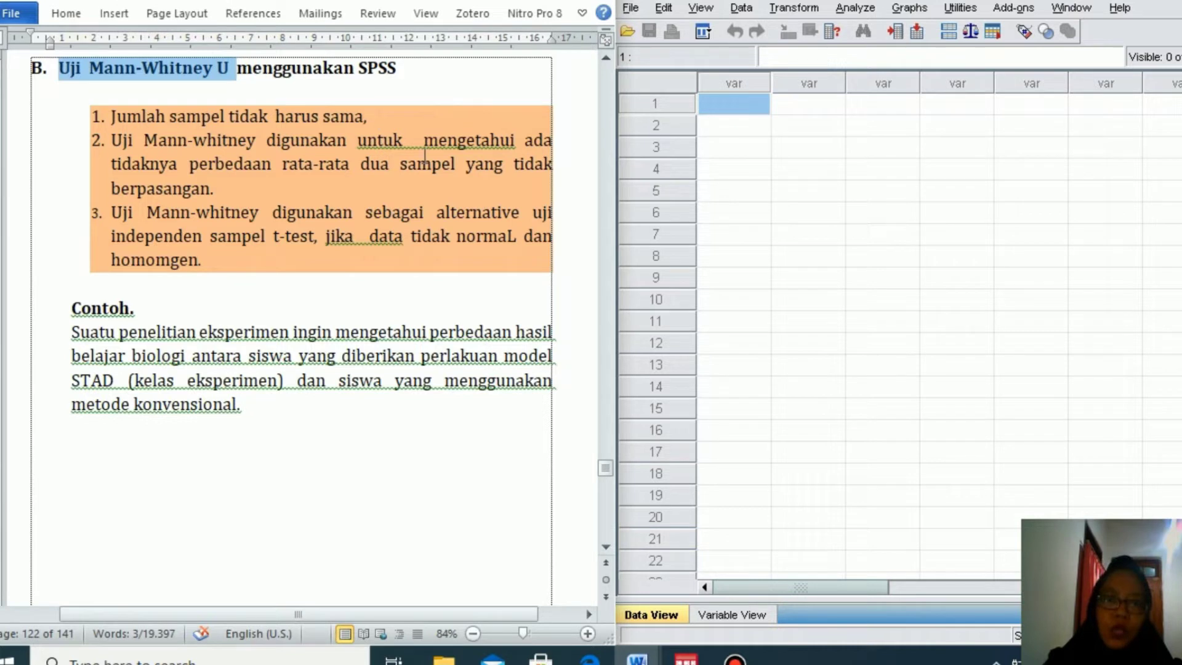
pyautogui.moveTo(424, 140); pyautogui.dragTo(419, 182)
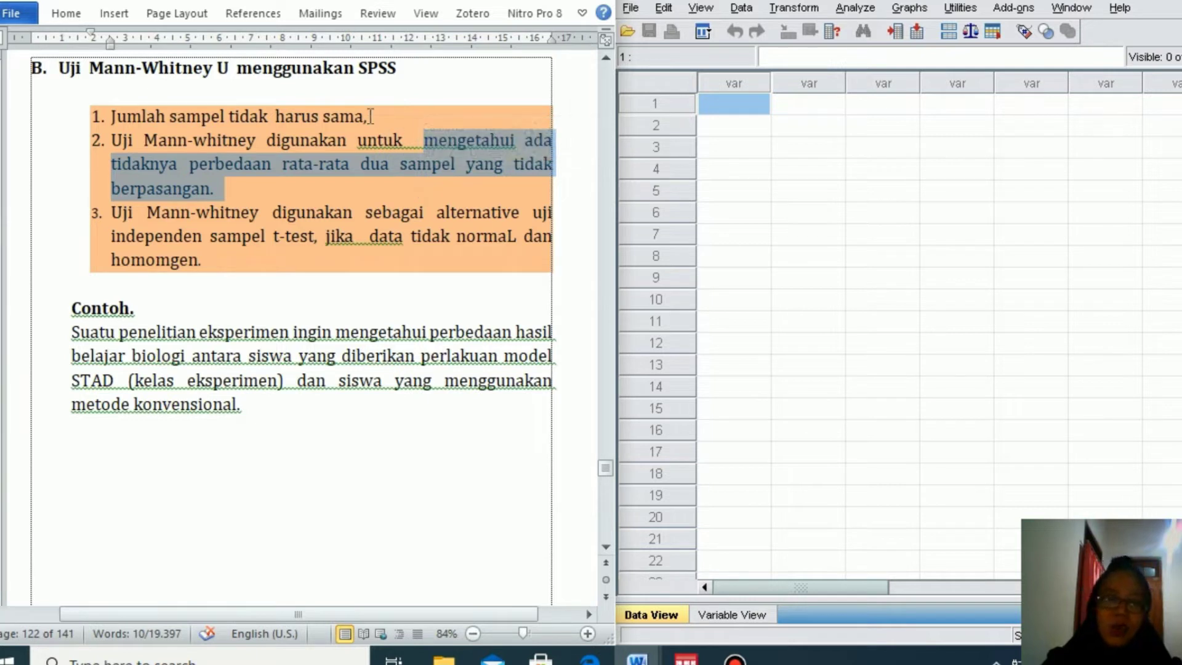
pyautogui.moveTo(364, 116); pyautogui.dragTo(127, 116)
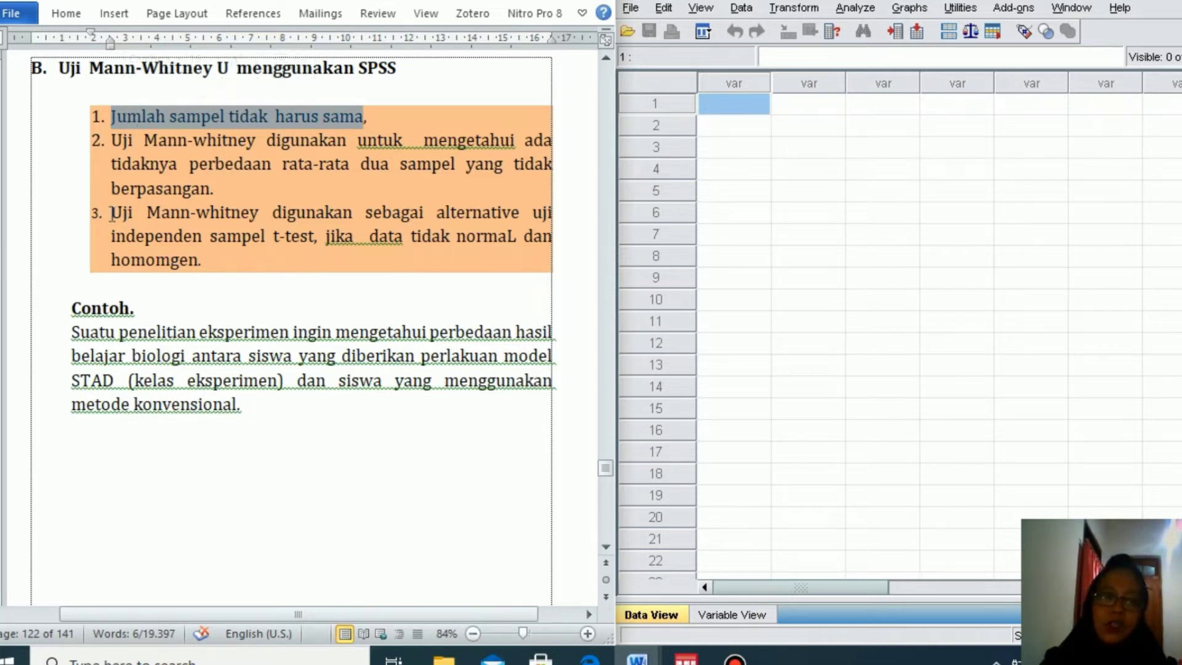
pyautogui.moveTo(111, 212); pyautogui.dragTo(211, 274)
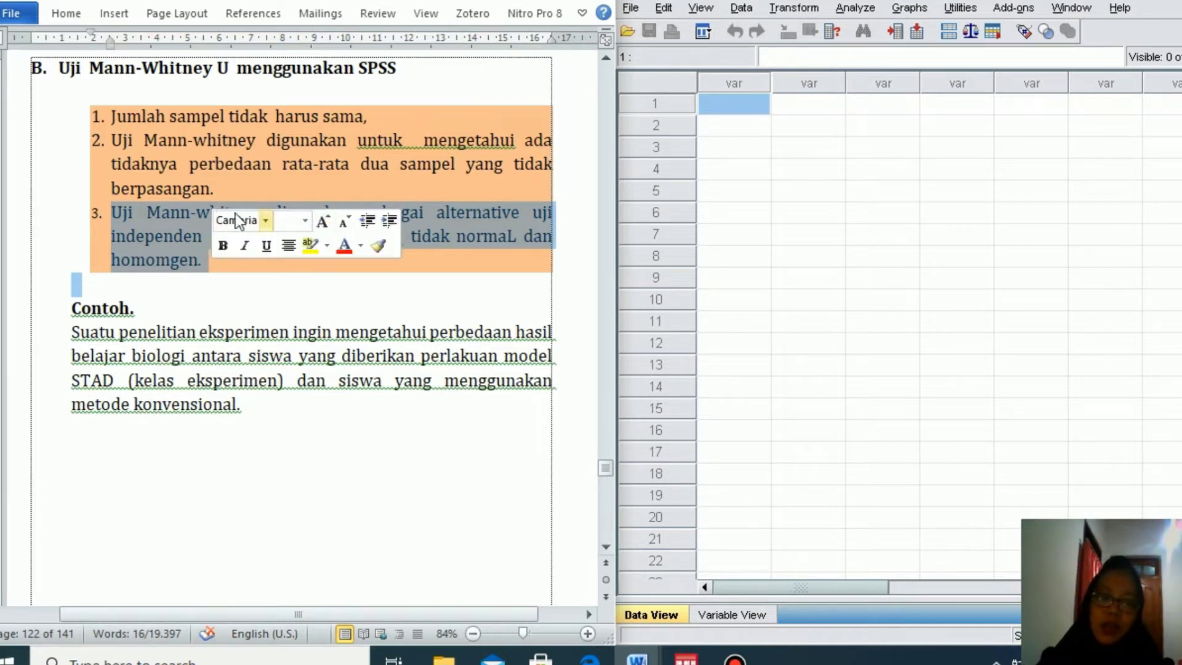
pyautogui.click(170, 211)
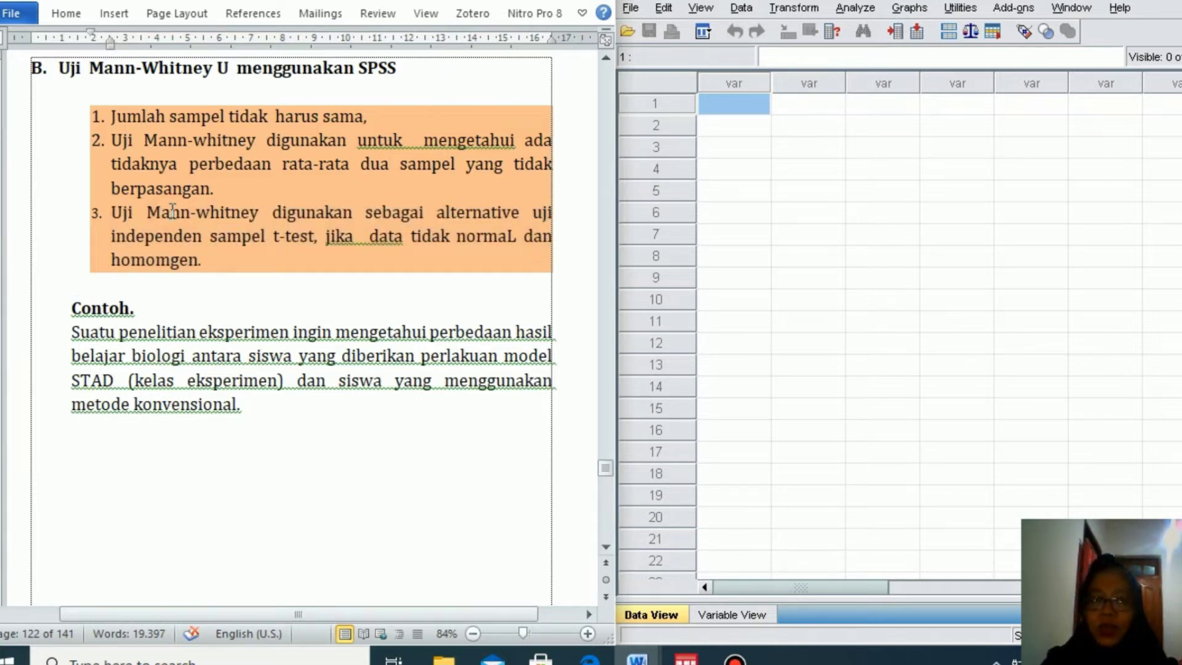
pyautogui.scroll(-1, 208, 326)
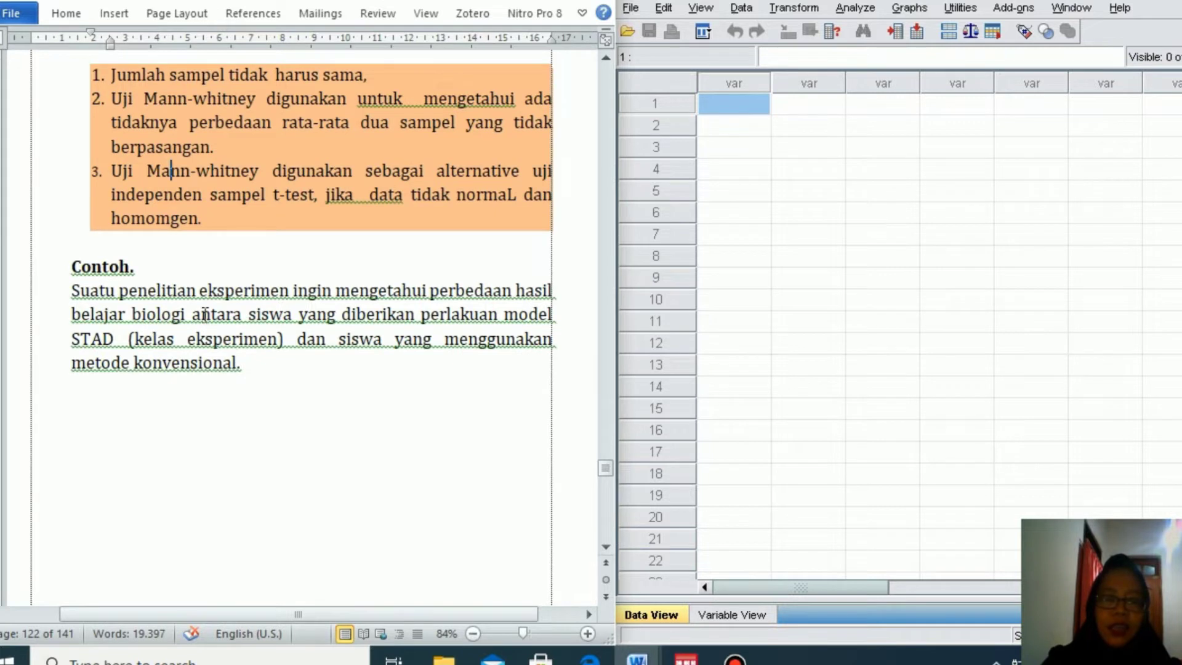
pyautogui.click(62, 276)
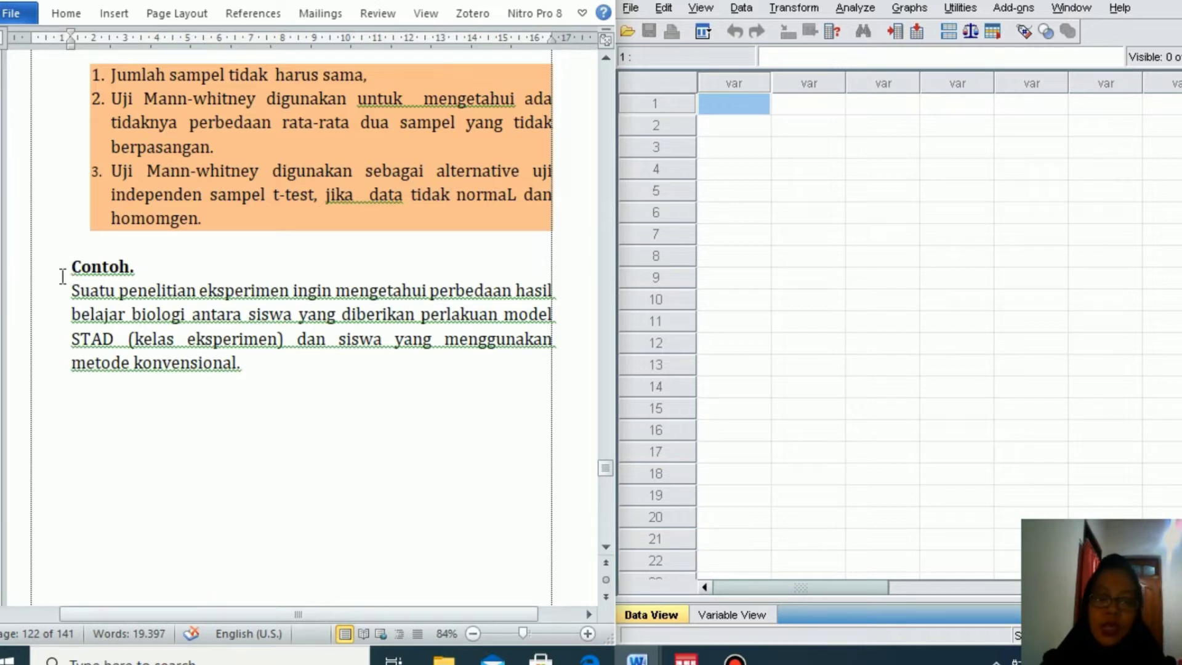
# Step: Examine the Hasil Belajar Biologi table, comparing the STAD and conventional learning model scores per respondent
pyautogui.scroll(-3, 275, 364)
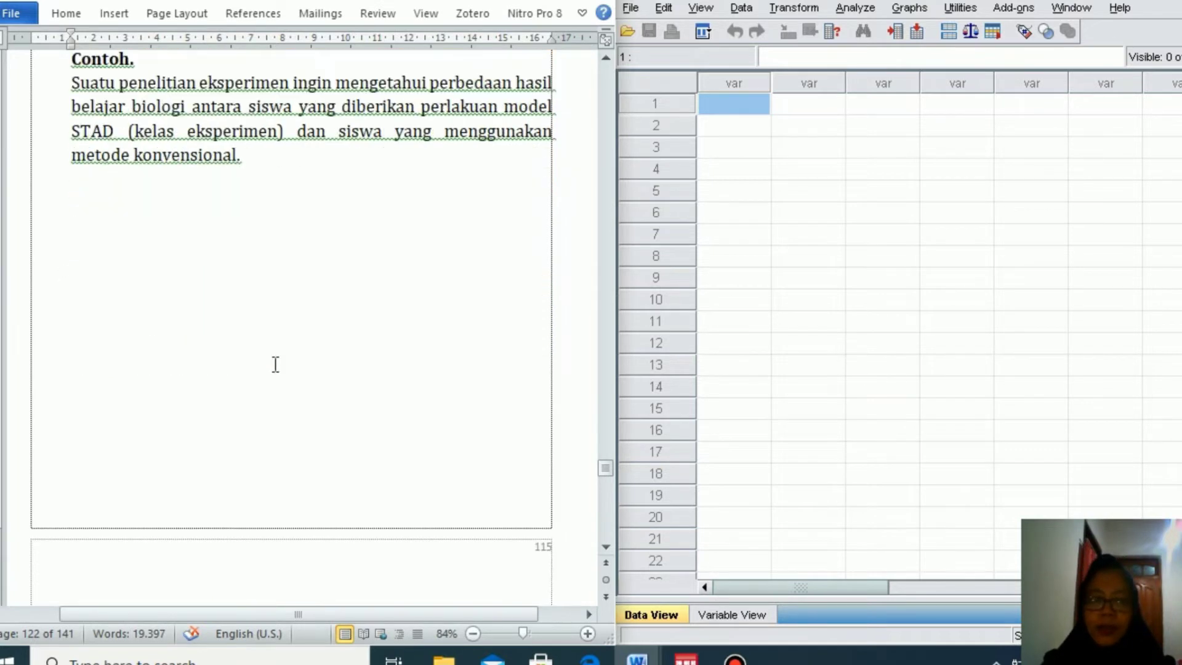
pyautogui.scroll(-7, 275, 365)
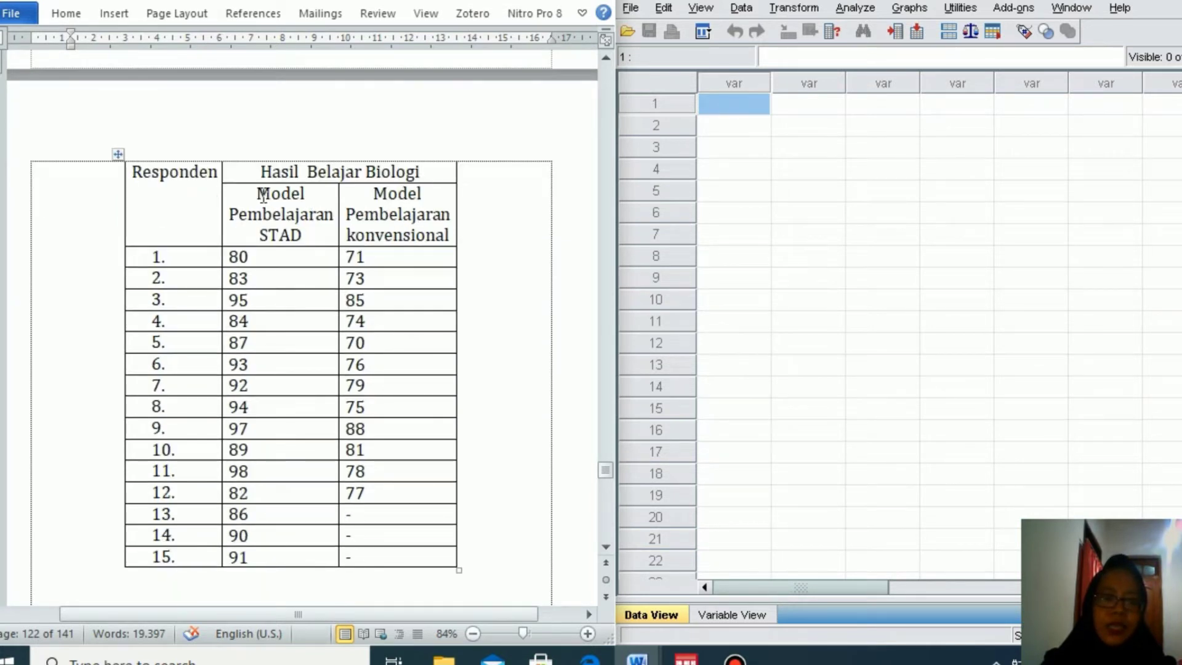
pyautogui.moveTo(263, 195); pyautogui.dragTo(306, 229)
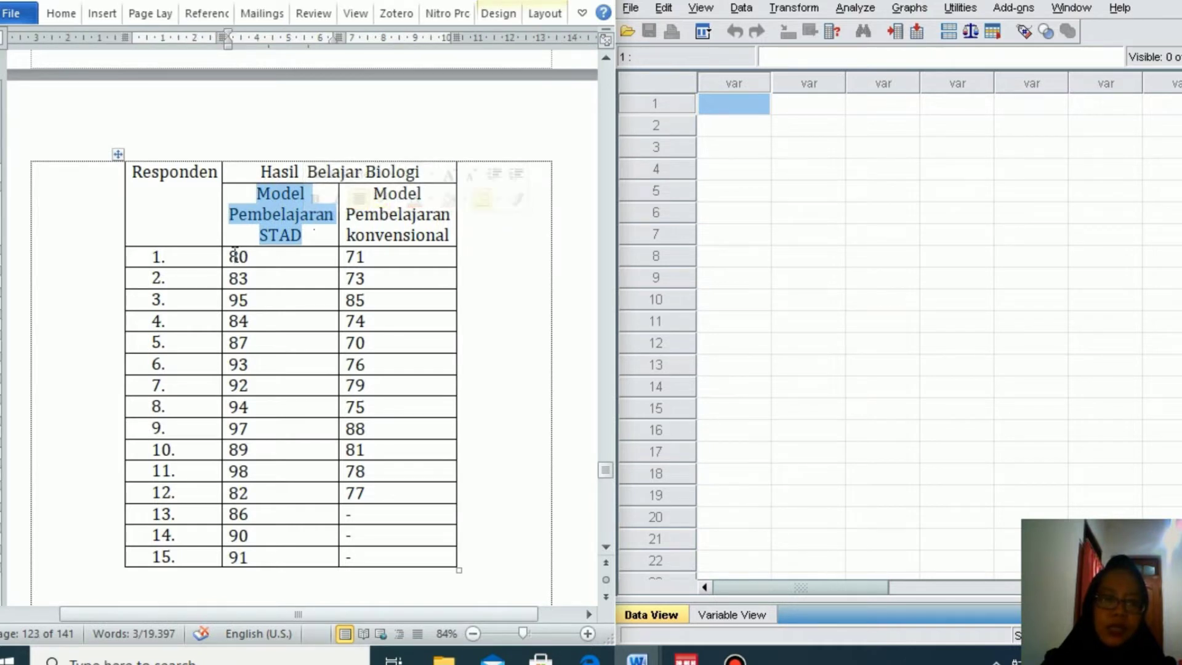
pyautogui.moveTo(235, 253); pyautogui.dragTo(312, 553)
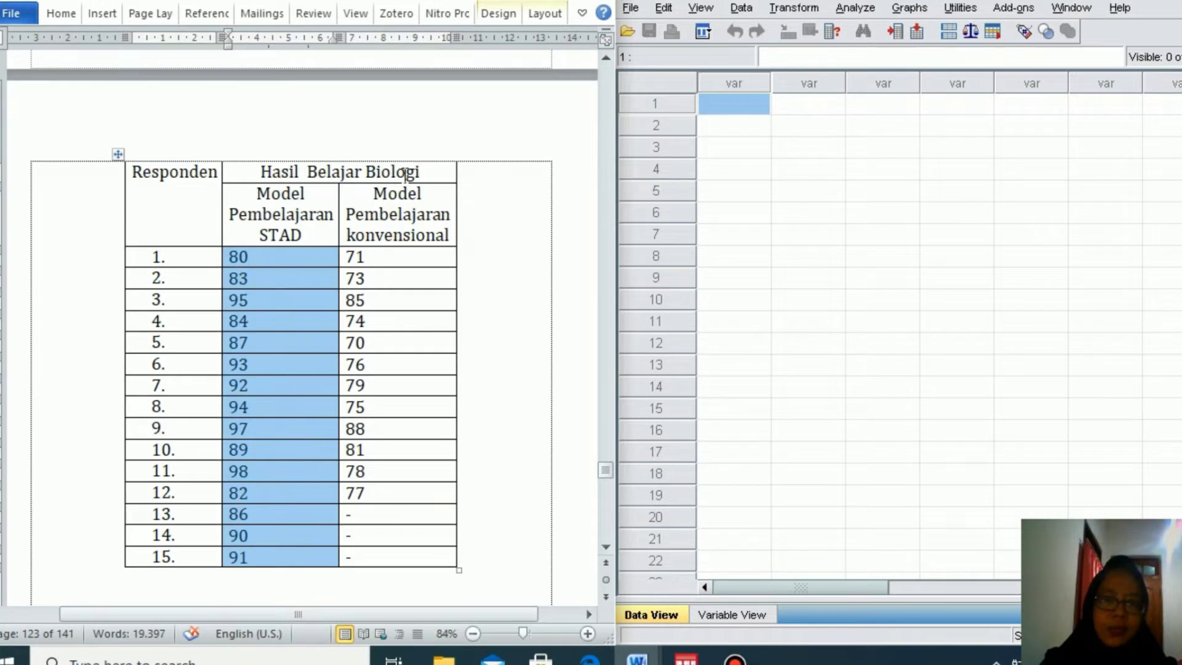
pyautogui.click(383, 222)
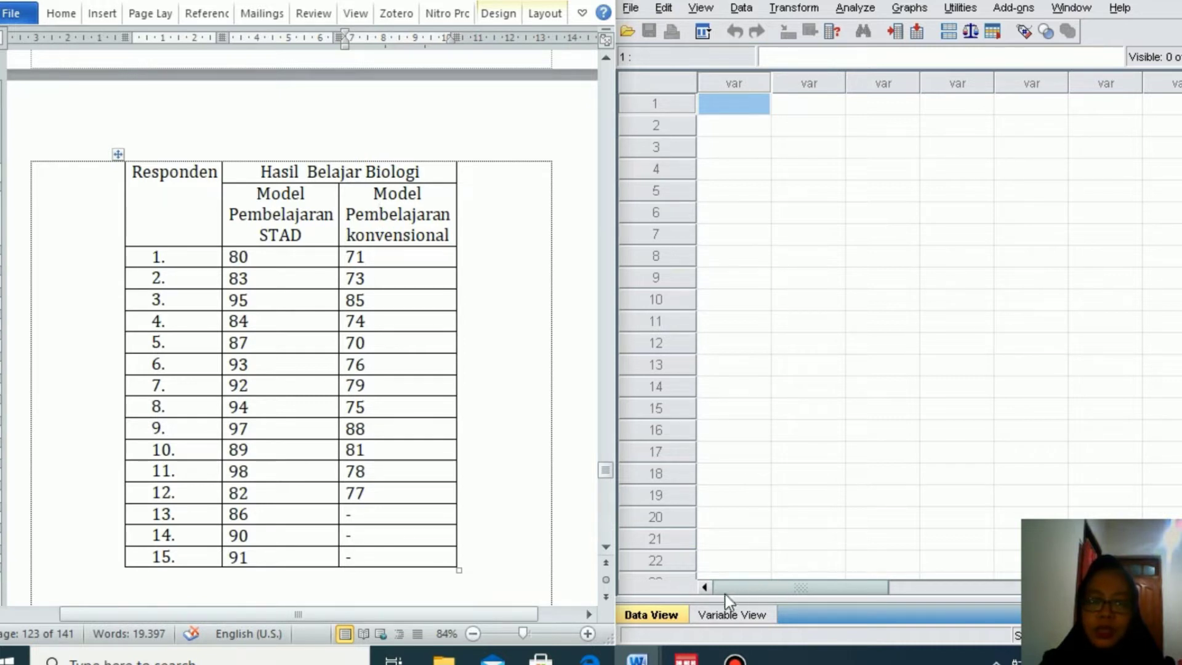
# Step: Switch to SPSS and define the first variable in Variable View with the name Hasil
pyautogui.click(664, 623)
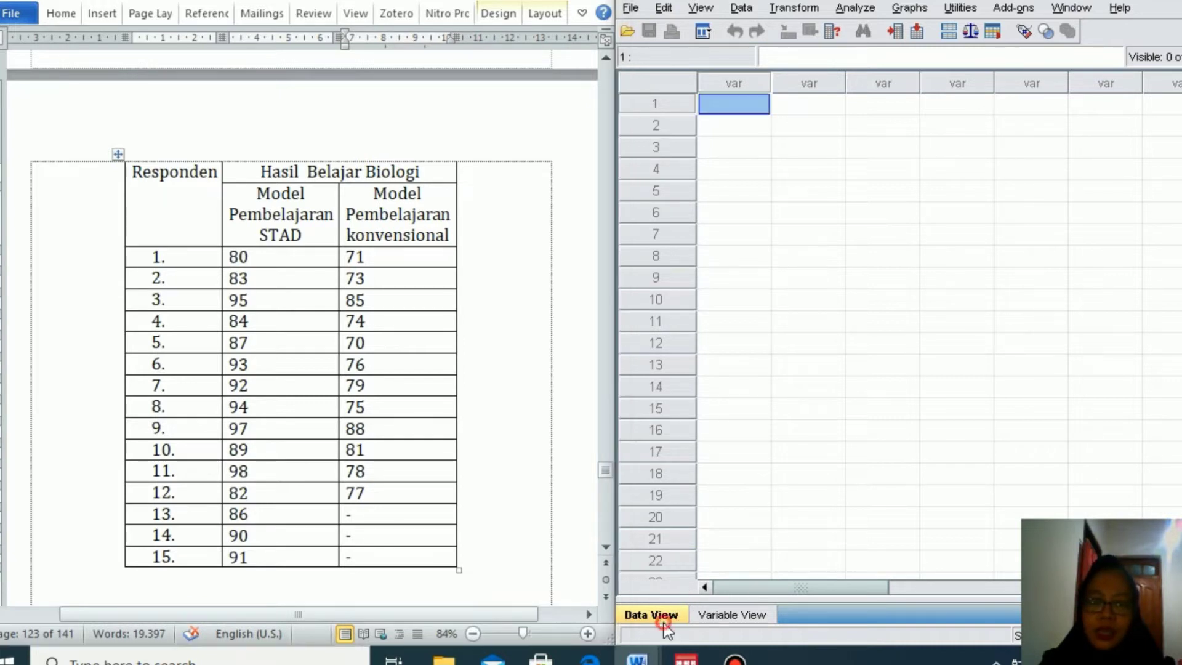
pyautogui.click(723, 623)
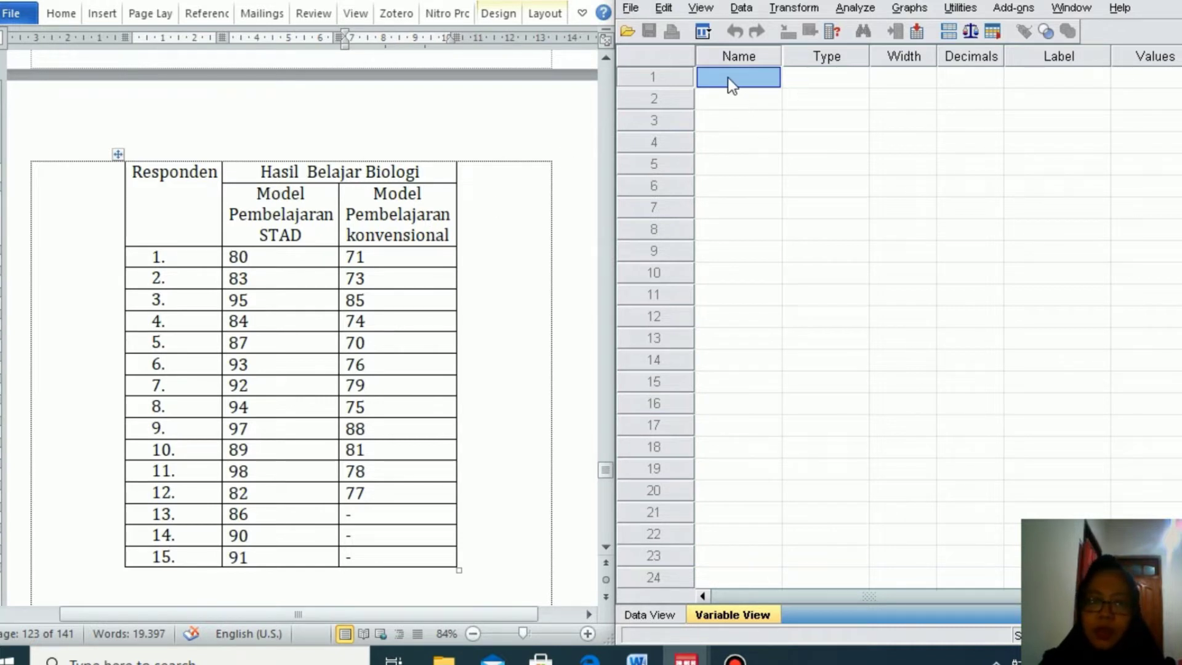
pyautogui.write('h')
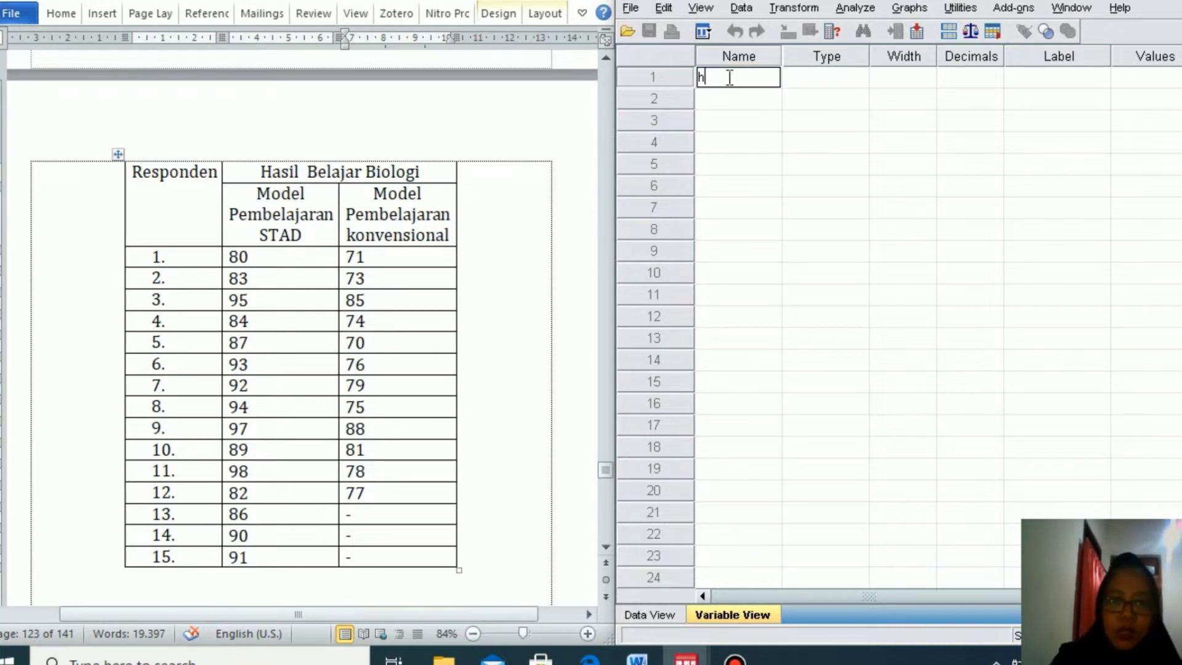
pyautogui.press('BackSpace')
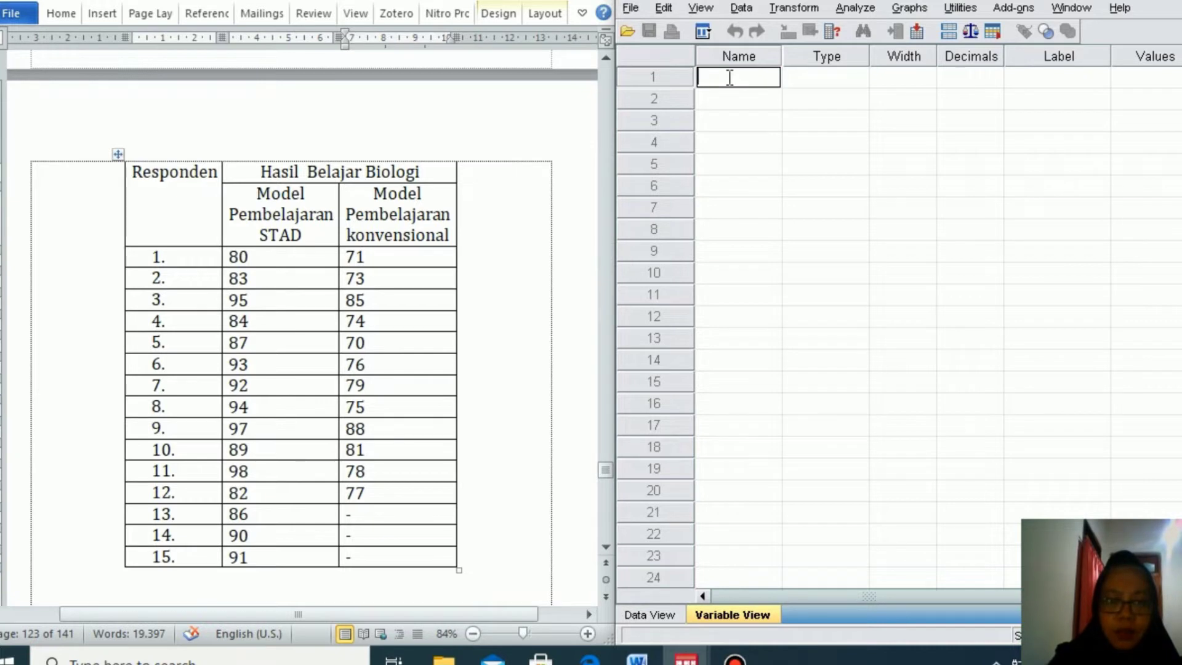
pyautogui.write('H')
pyautogui.write('as')
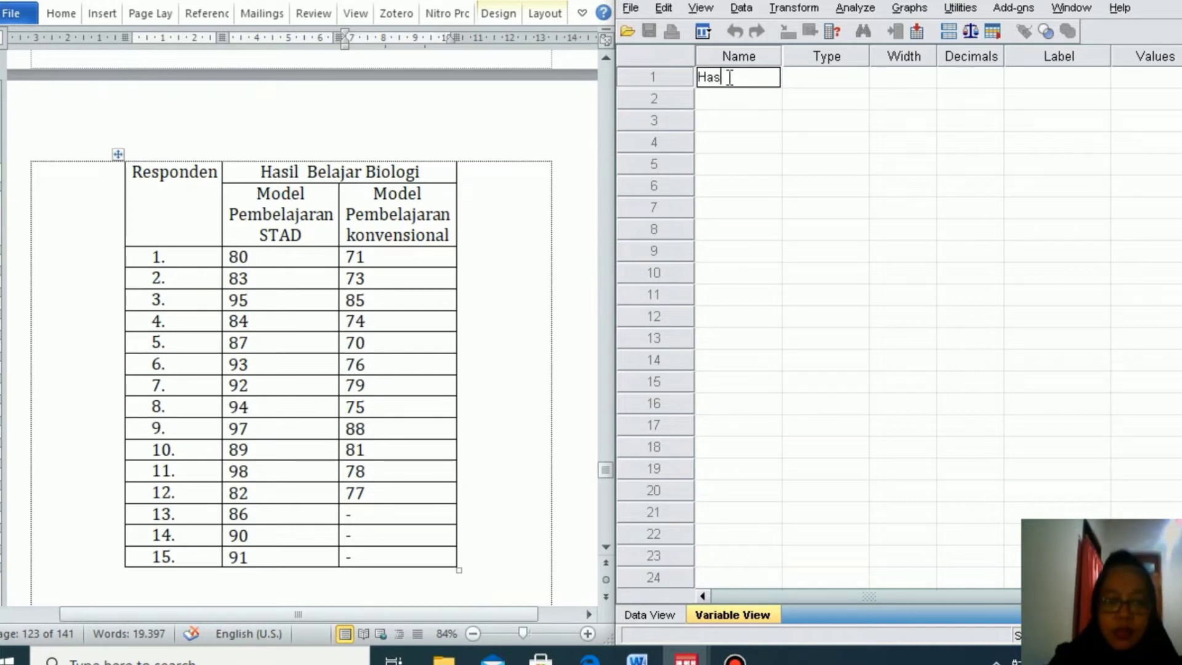
pyautogui.write('il B')
pyautogui.press('BackSpace')
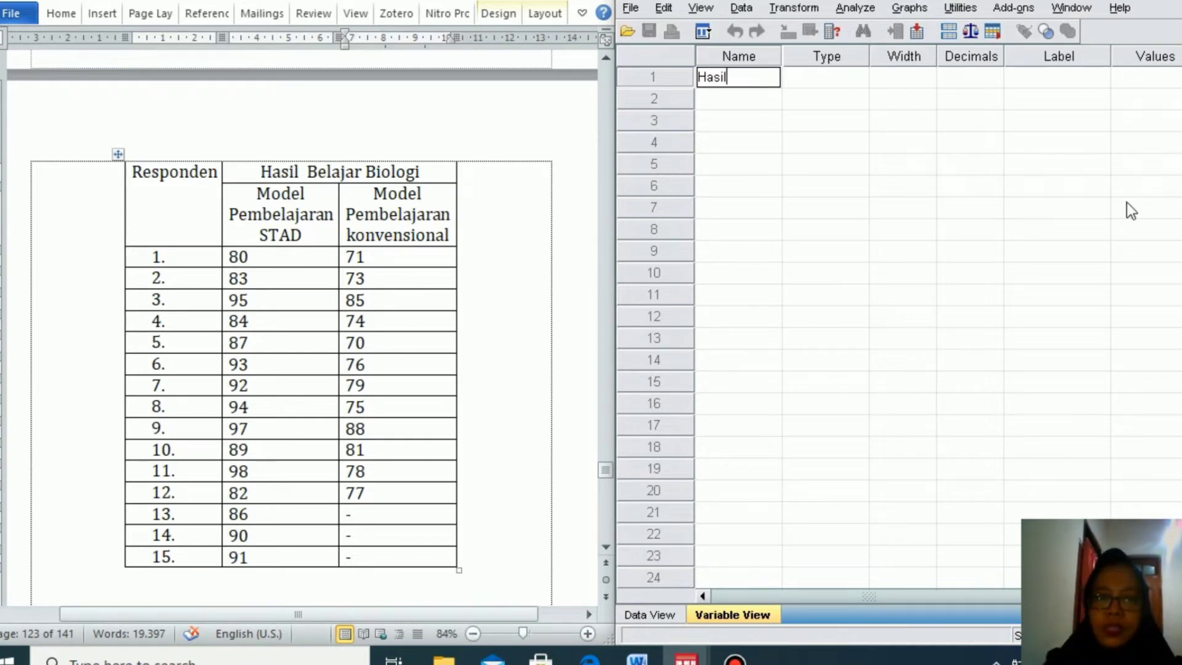
pyautogui.click(860, 77)
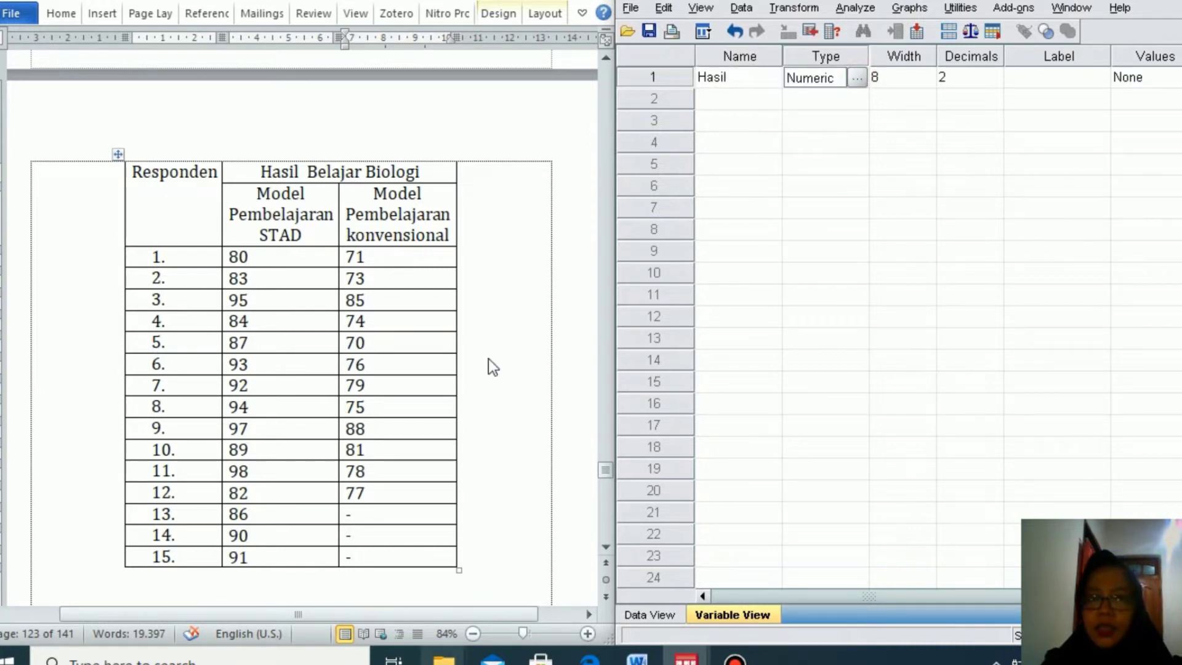
# Step: Set the number of decimals of the Hasil variable to 0
pyautogui.click(988, 82)
pyautogui.click(992, 82)
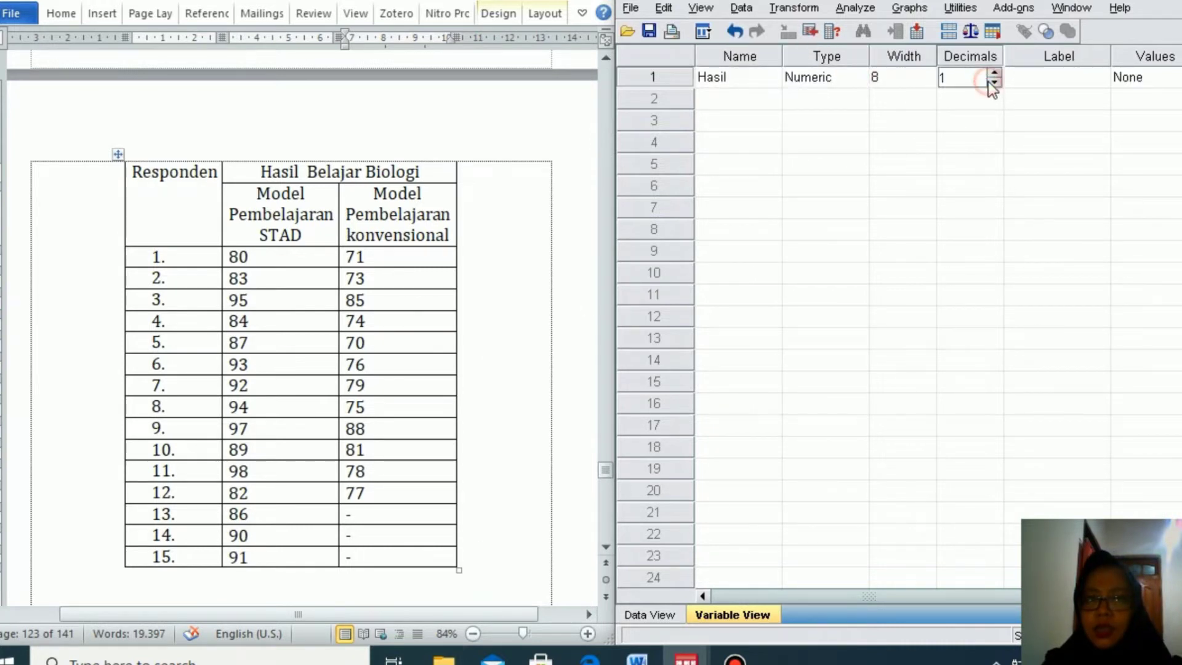
pyautogui.click(996, 84)
# Step: Give the Hasil variable the label "Hasil belajar"
pyautogui.click(1082, 82)
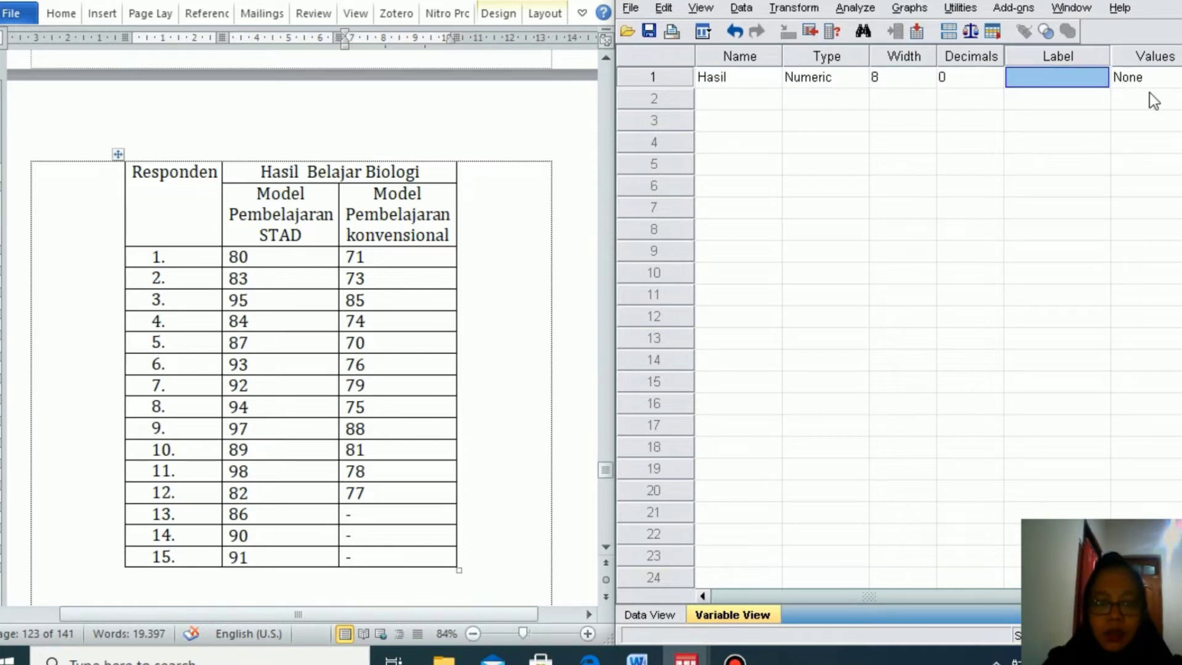
pyautogui.write('h')
pyautogui.press('BackSpace')
pyautogui.write('H')
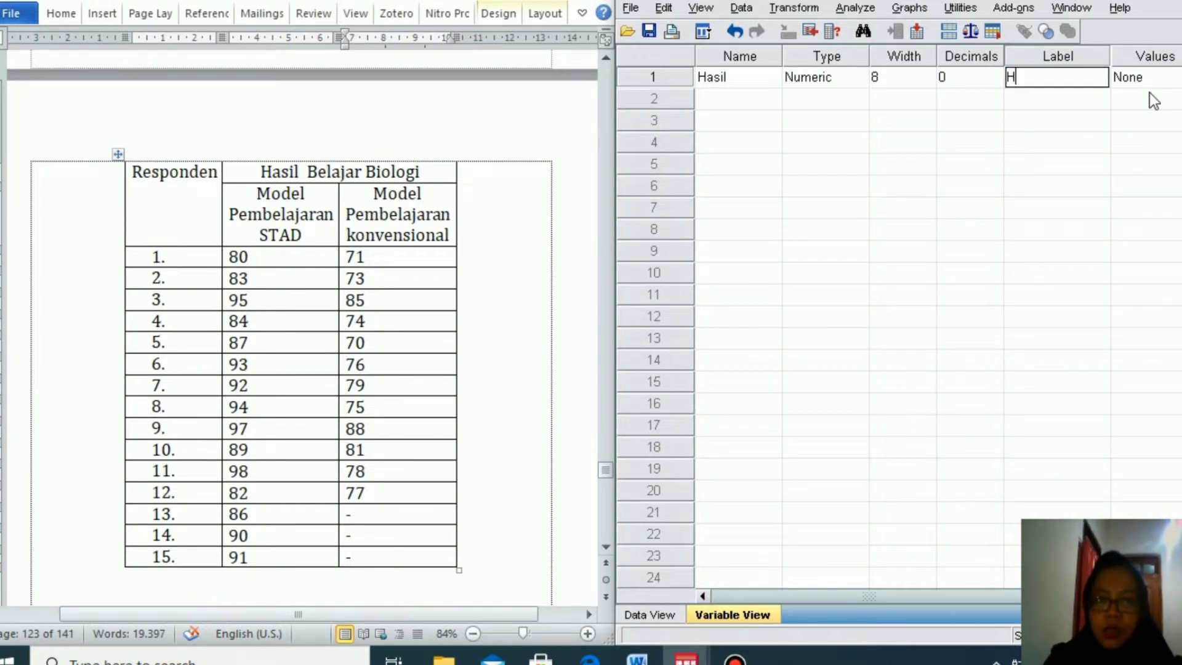
pyautogui.write('asil ')
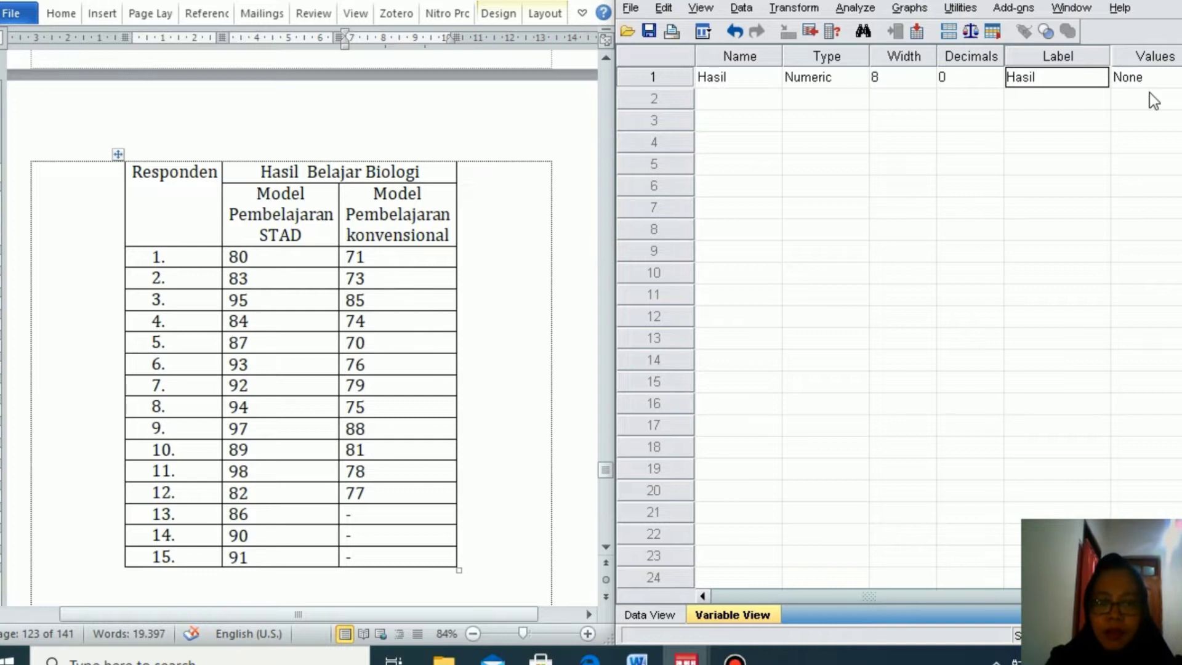
pyautogui.write('belajar')
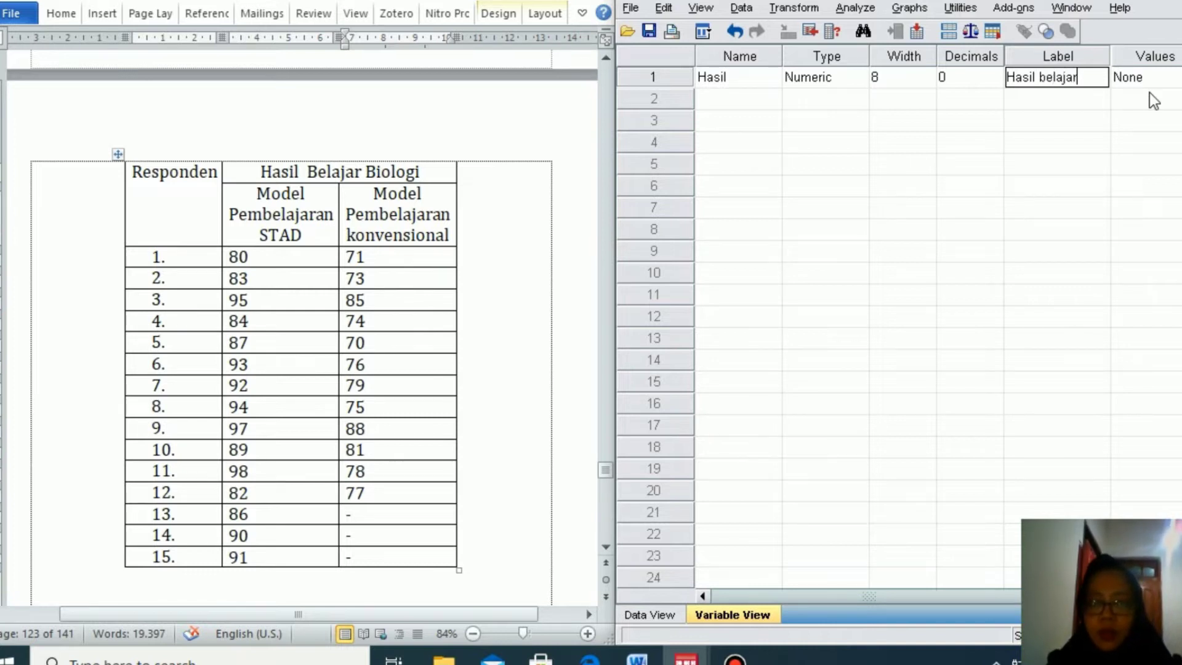
pyautogui.press('Tab')
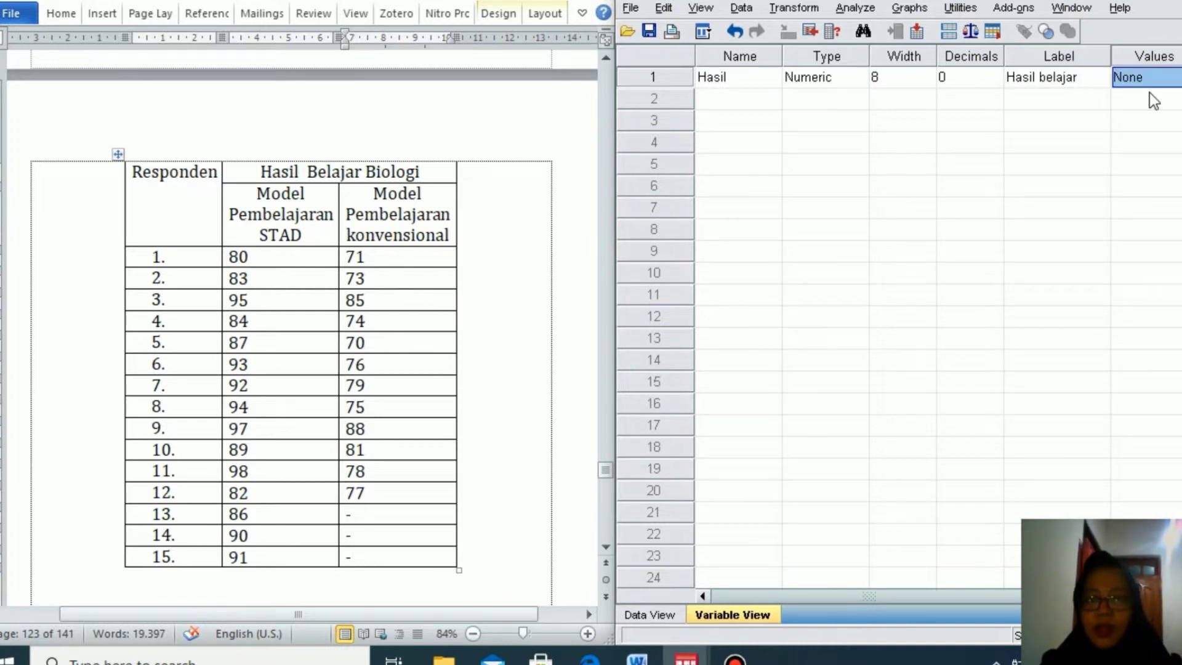
# Step: Define a second variable named Kelas in the row below Hasil
pyautogui.click(748, 99)
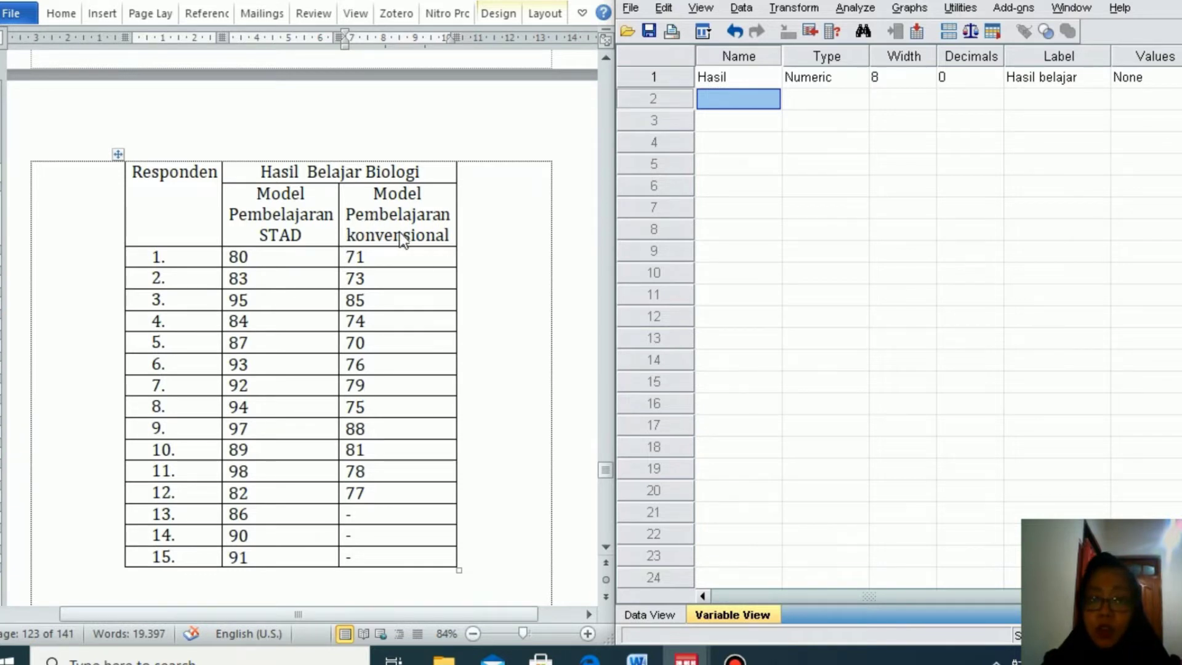
pyautogui.click(742, 98)
pyautogui.write('K')
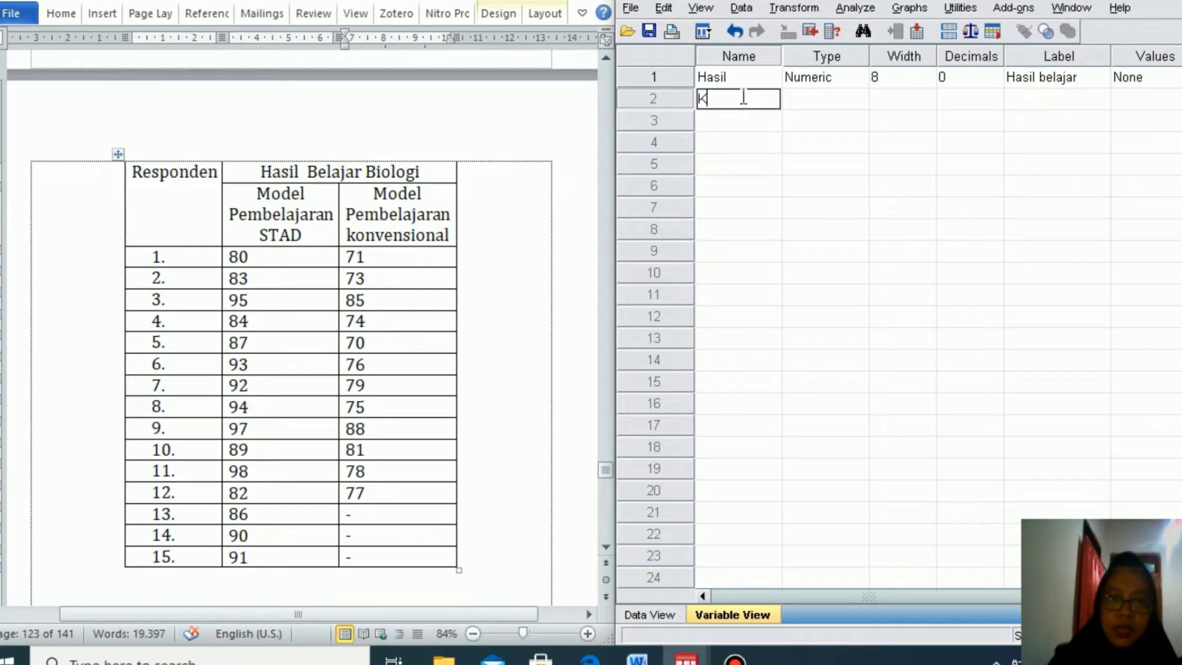
pyautogui.write('el')
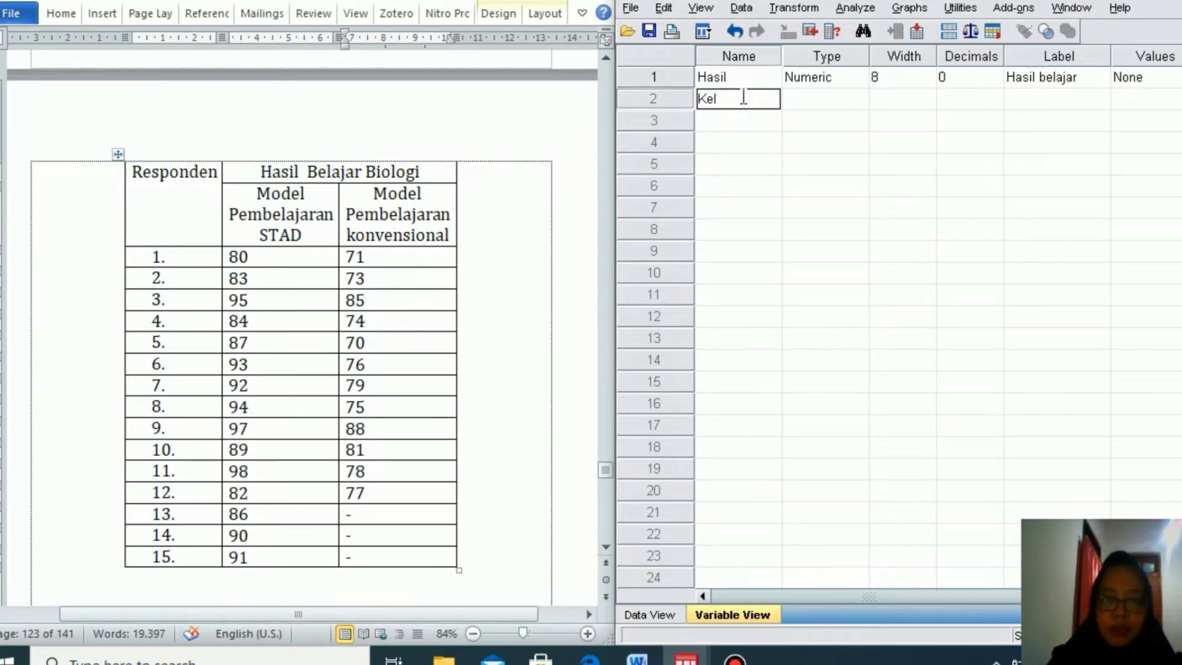
pyautogui.write('as')
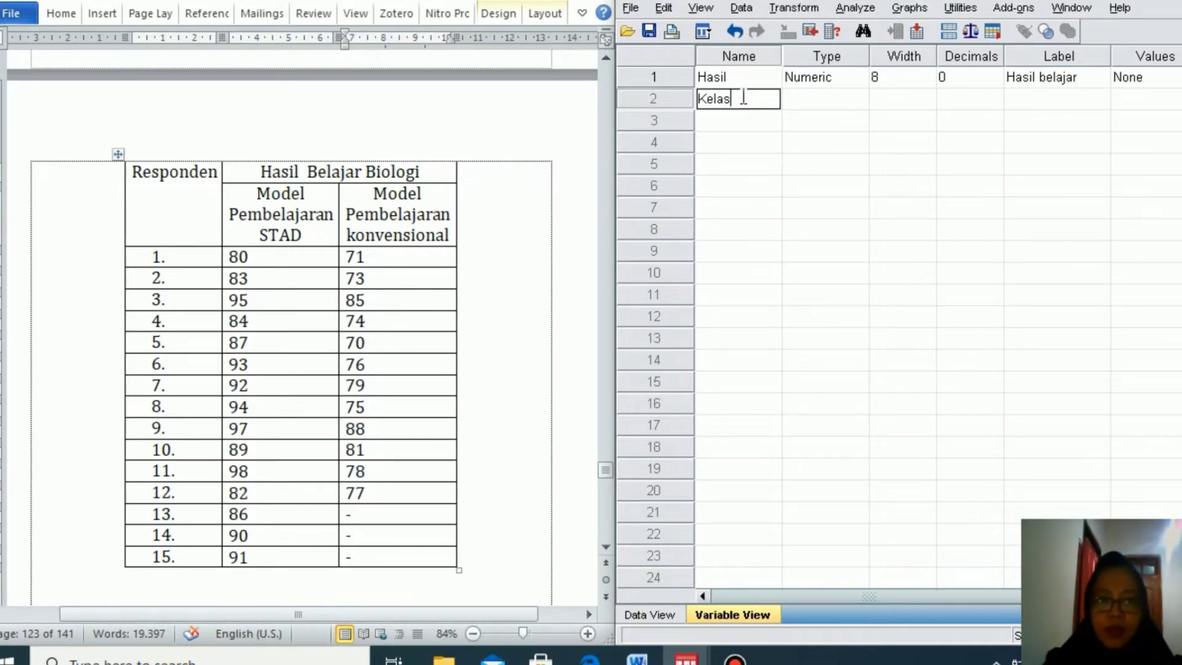
pyautogui.click(862, 99)
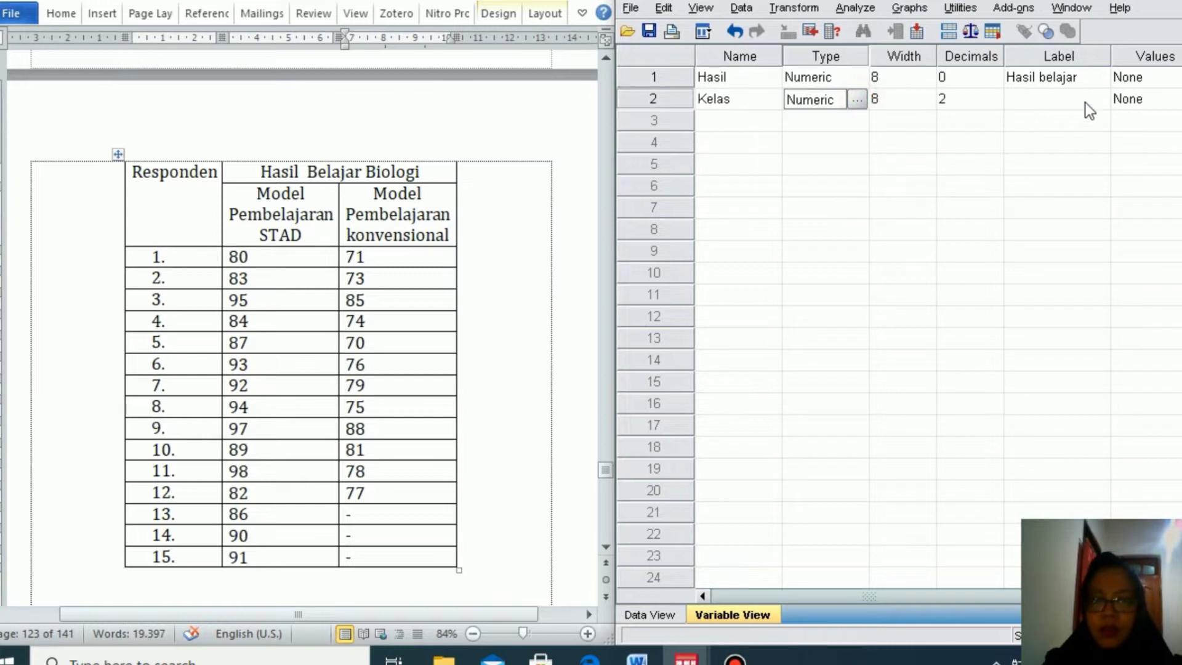
# Step: Add a value label to the Kelas variable that defines value 1 as "Kelas STAD"
pyautogui.click(1179, 104)
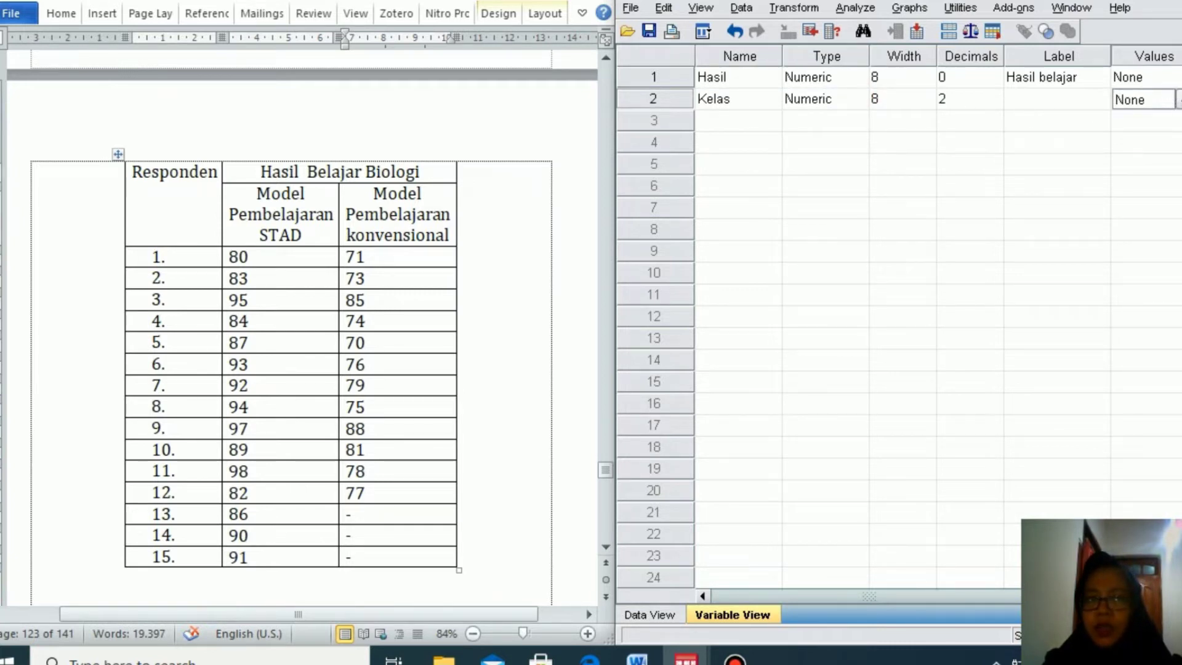
pyautogui.click(1179, 98)
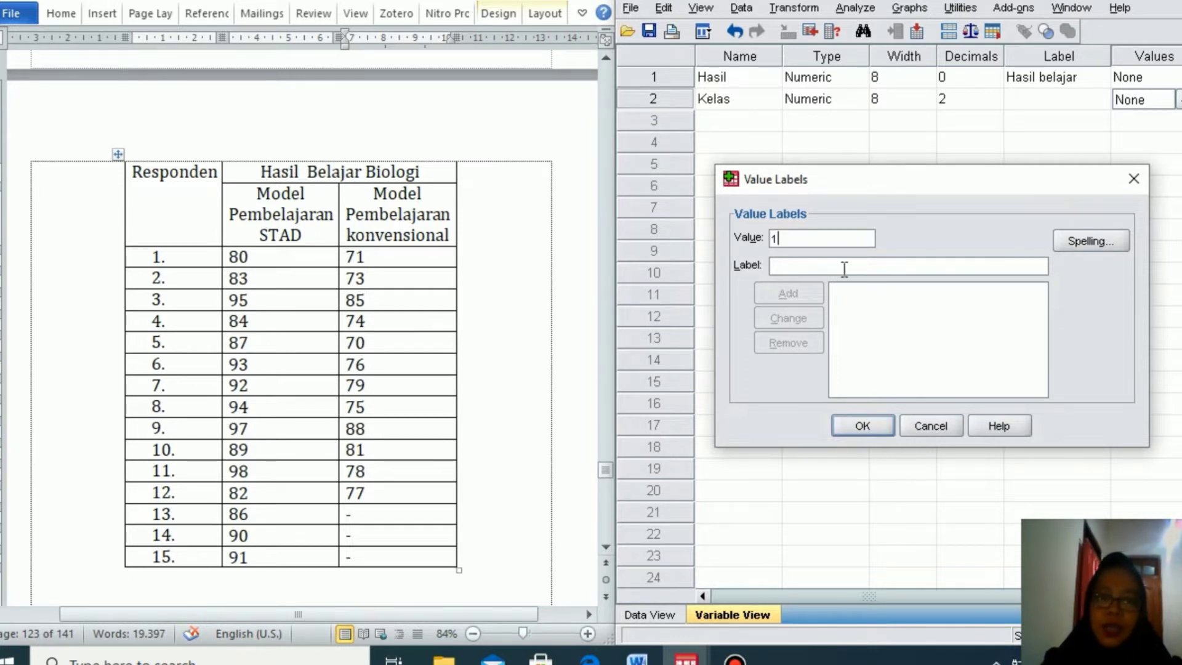
pyautogui.click(844, 267)
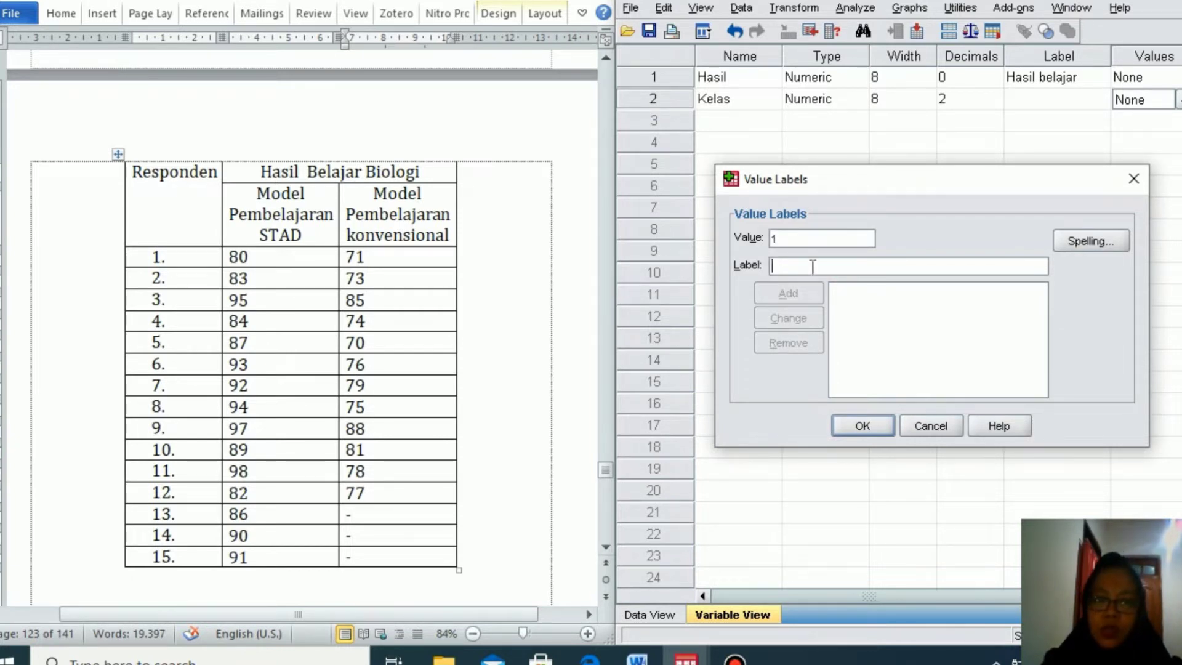
pyautogui.write('K')
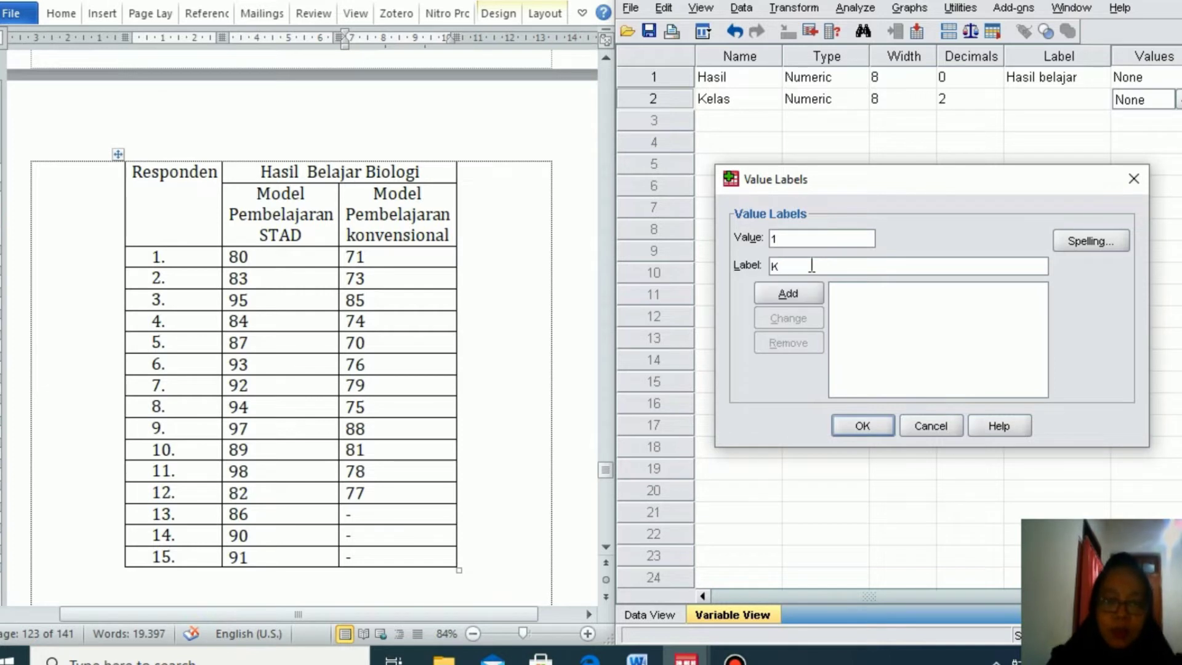
pyautogui.write('elas MP')
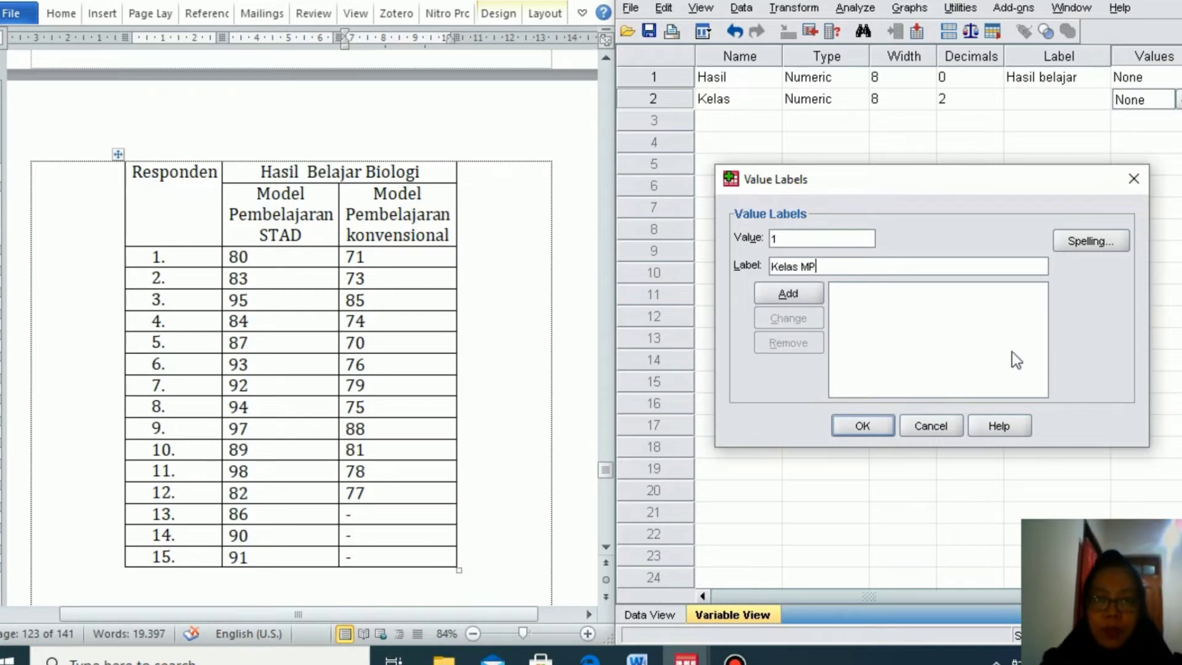
pyautogui.write(' ST')
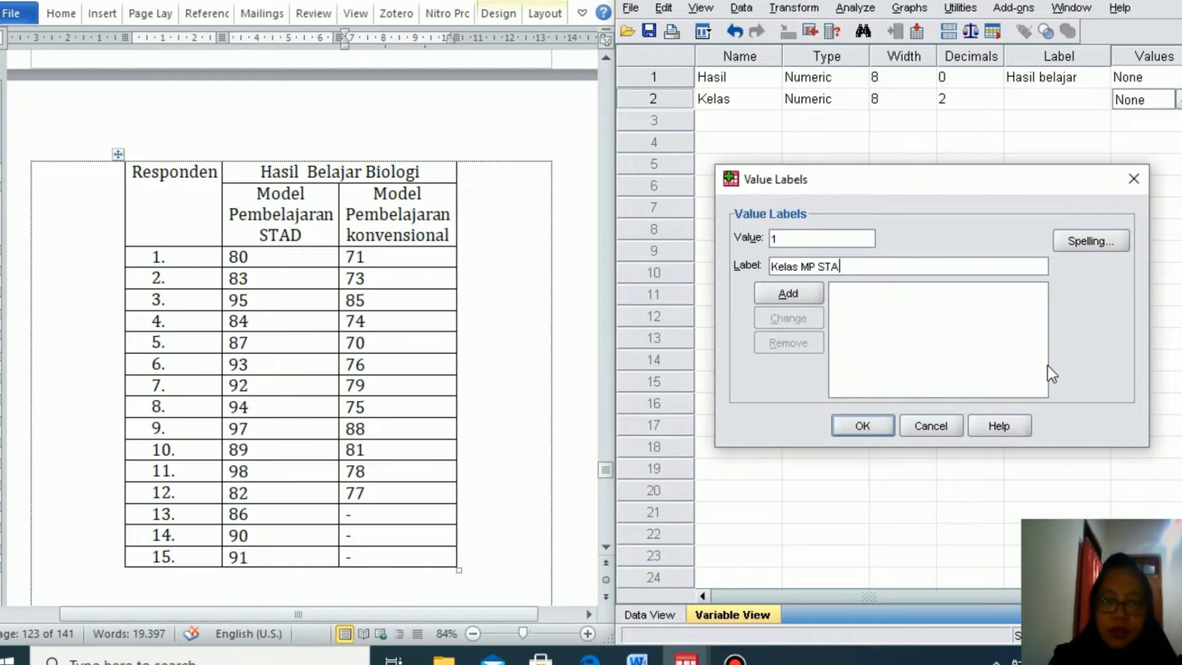
pyautogui.write('A')
pyautogui.press('BackSpace')
pyautogui.press('BackSpace')
pyautogui.press('BackSpace')
pyautogui.press('BackSpace')
pyautogui.press('BackSpace')
pyautogui.press('BackSpace')
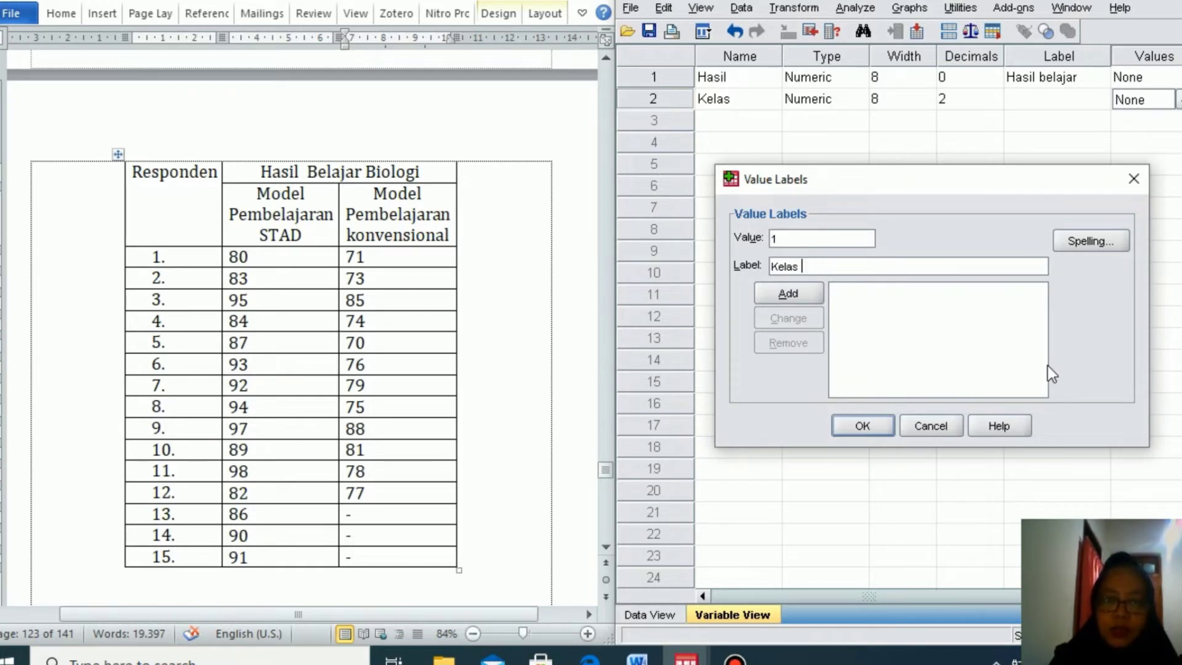
pyautogui.write('STAD')
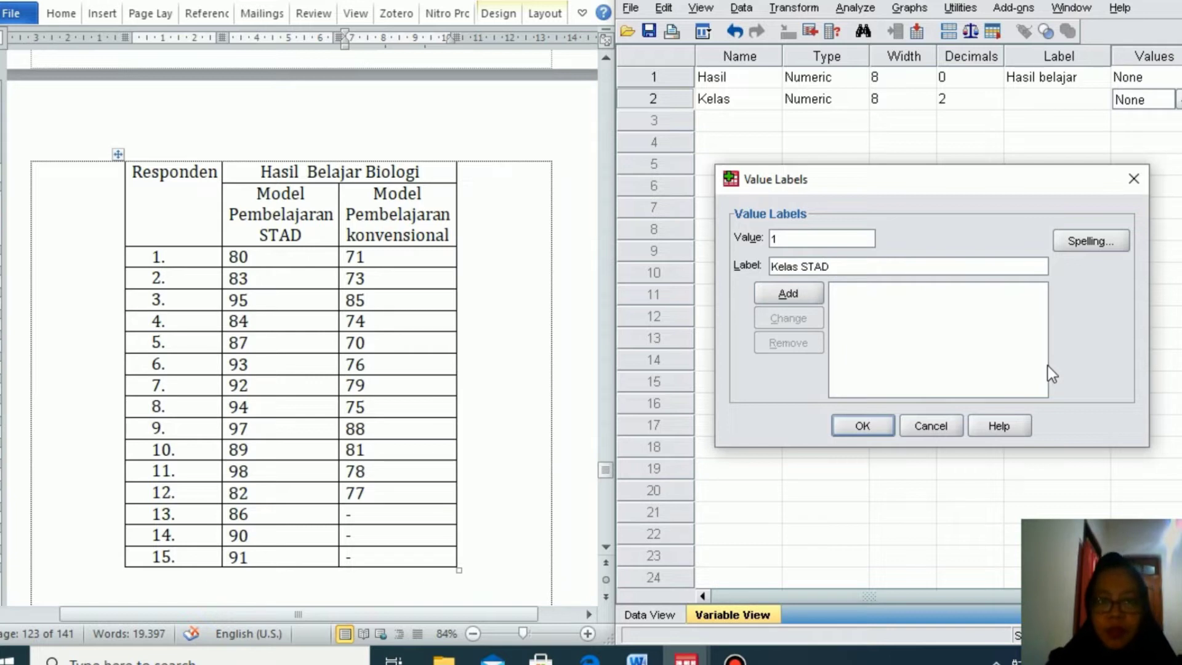
pyautogui.click(800, 298)
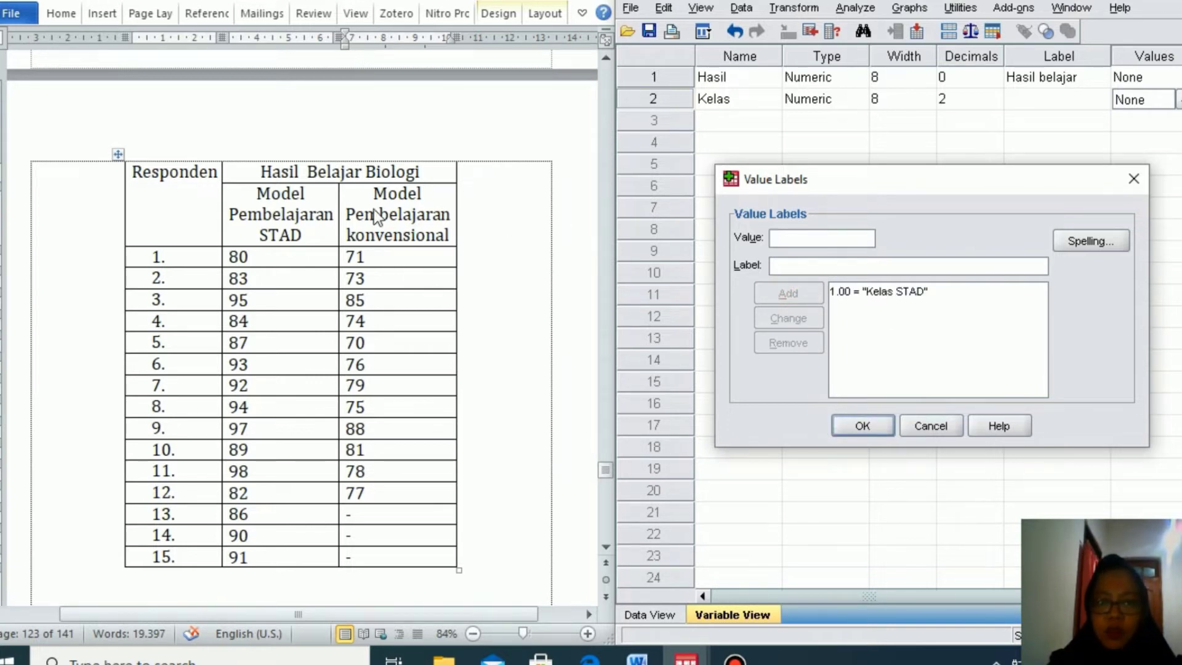
# Step: Add a second value label defining 2 as "Kelas konvensional" and apply the value labels to the Kelas variable
pyautogui.write('2')
pyautogui.click(800, 264)
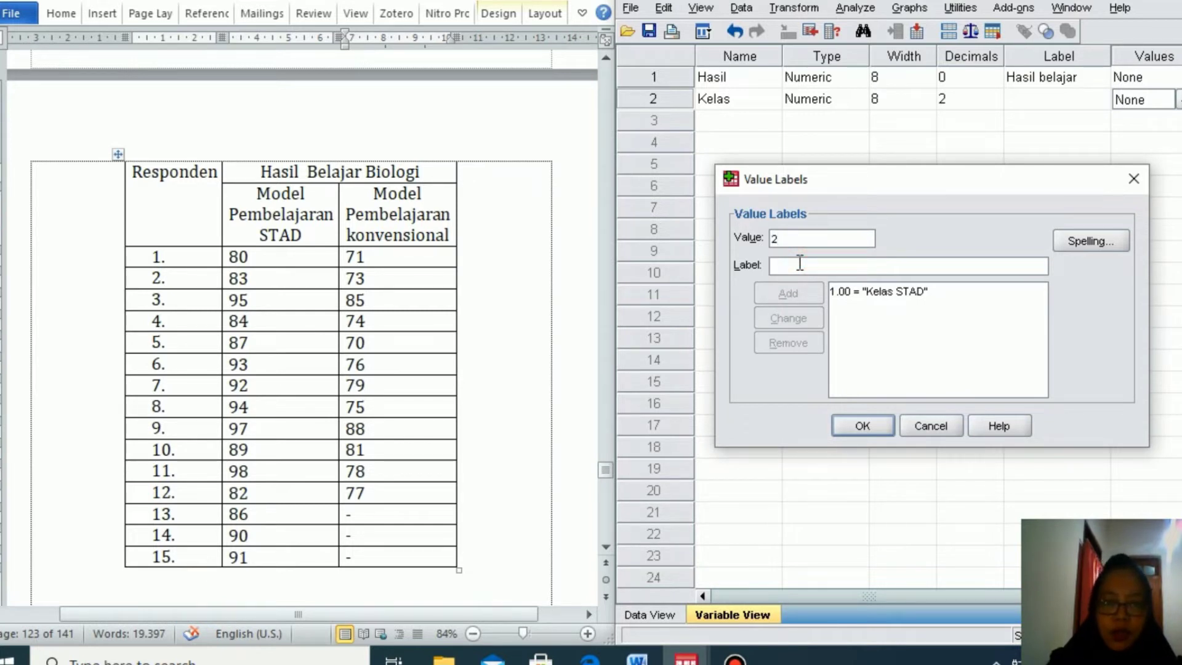
pyautogui.write('K')
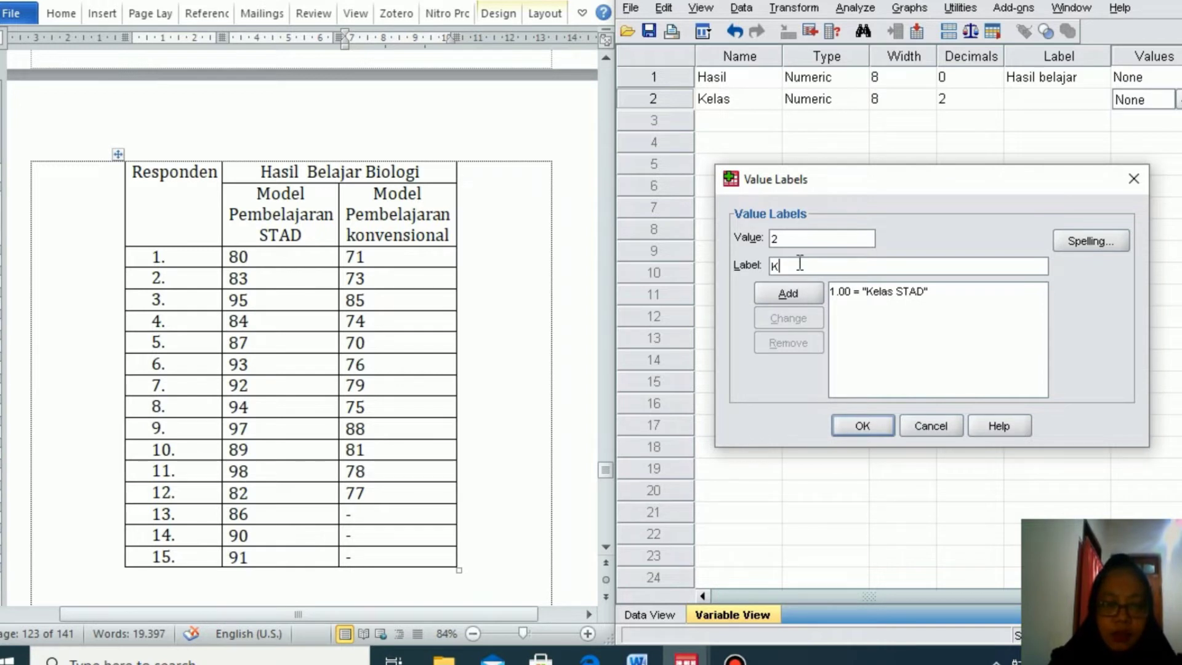
pyautogui.write('elas K')
pyautogui.press('BackSpace')
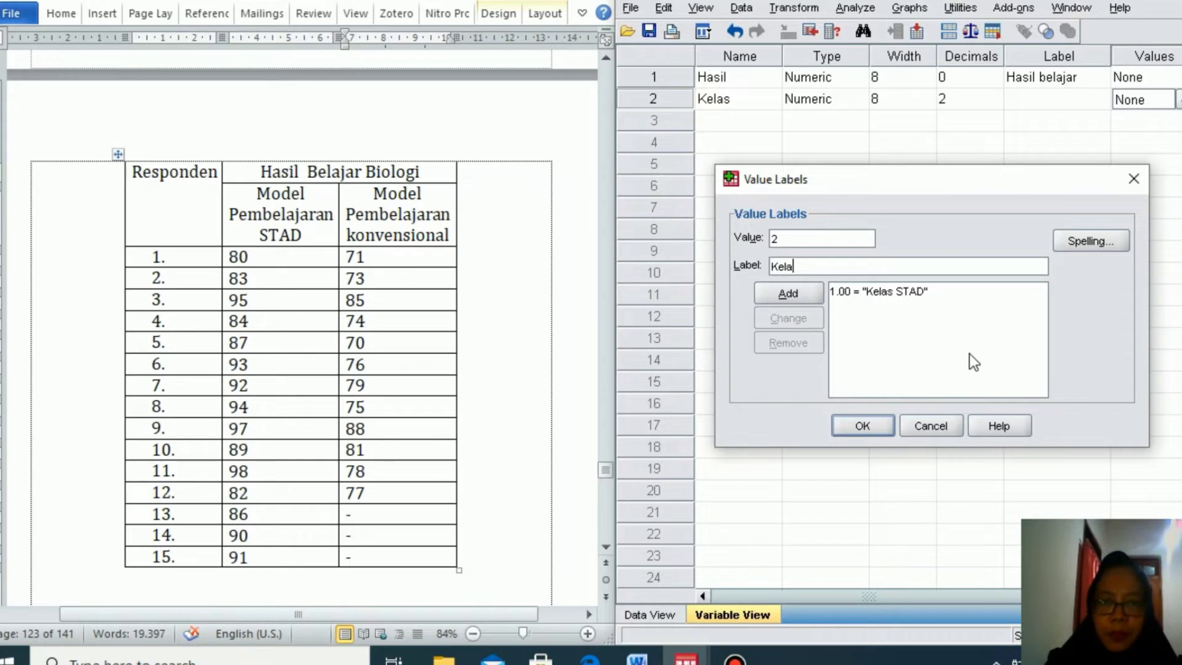
pyautogui.write('s kon')
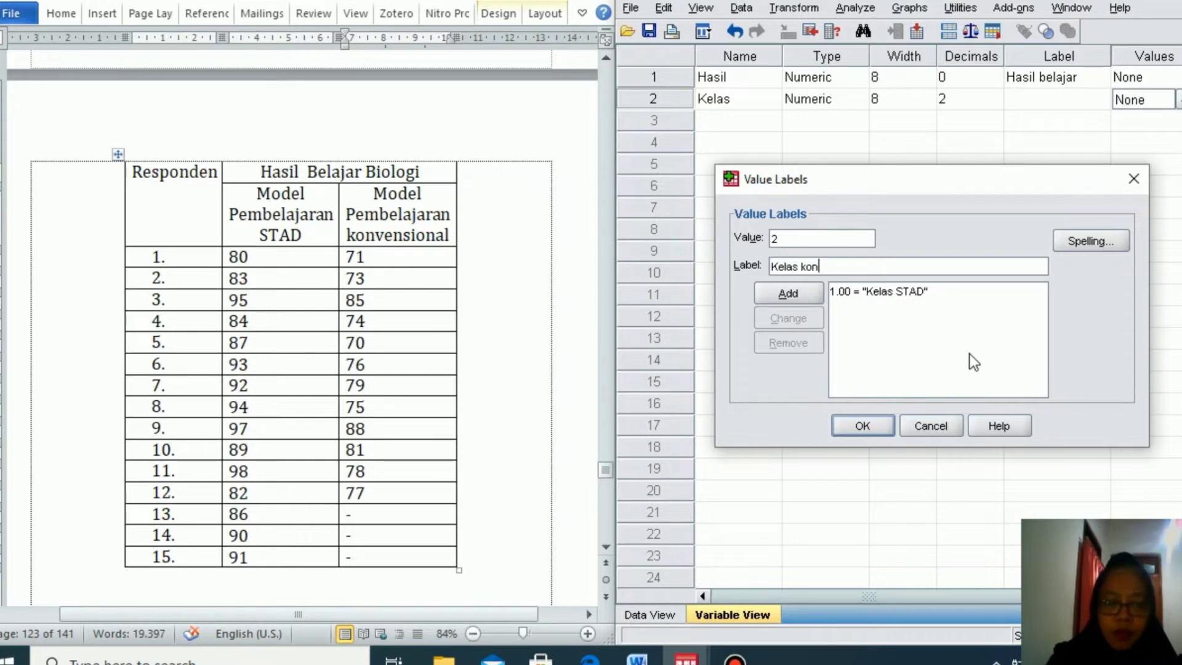
pyautogui.write('vensiona')
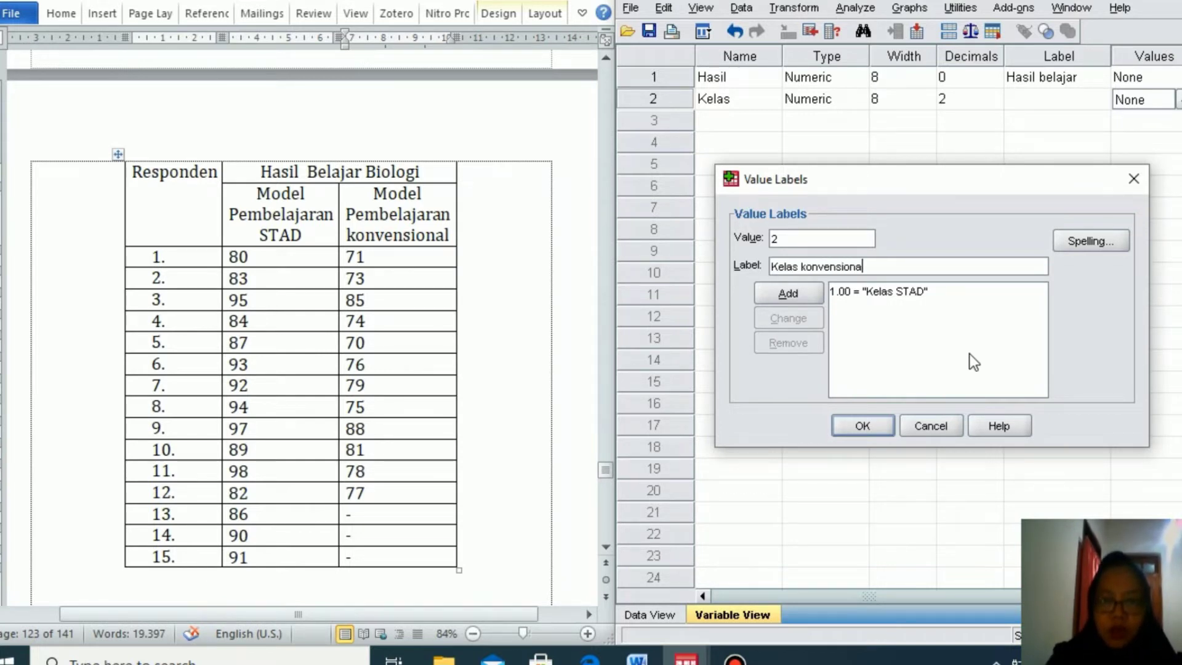
pyautogui.write('l')
pyautogui.click(776, 294)
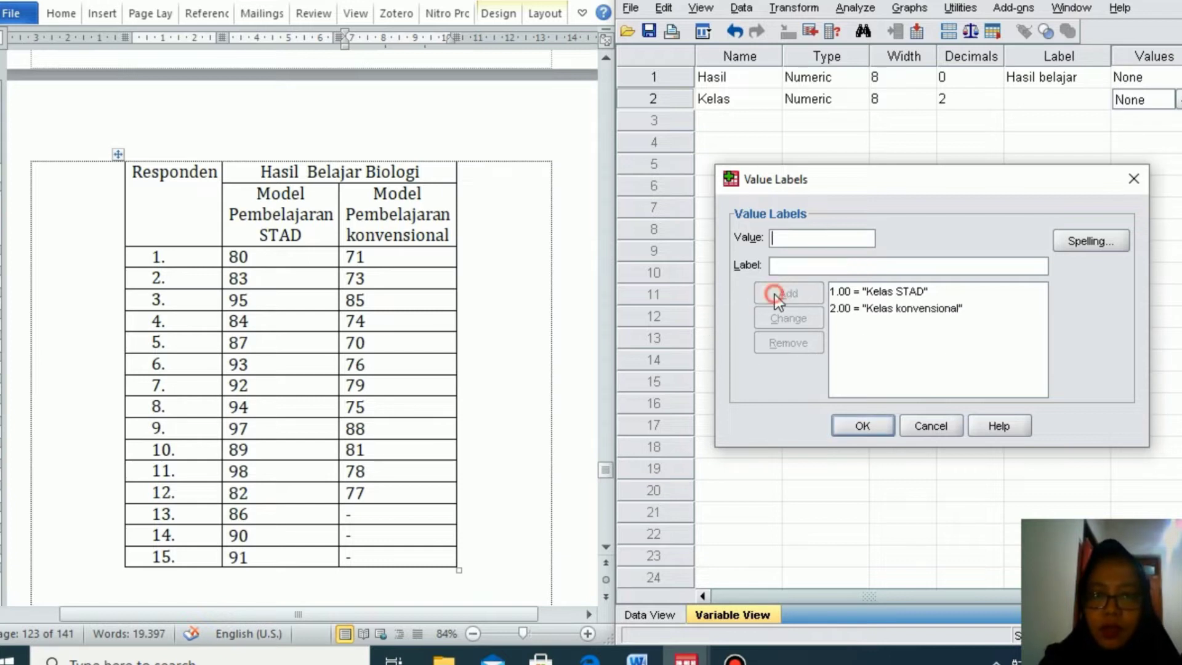
pyautogui.click(882, 424)
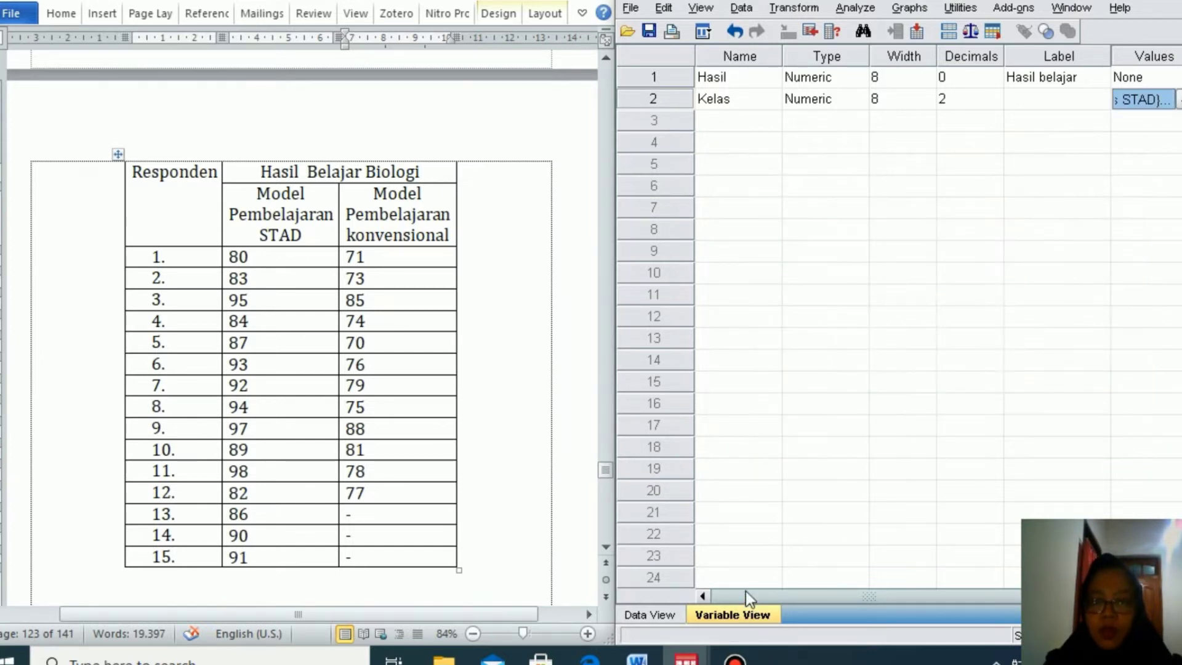
# Step: Copy the 15 STAD scores from the Word table and try to paste them into SPSS Data View from row 1 of Hasil
pyautogui.moveTo(746, 600); pyautogui.dragTo(962, 585)
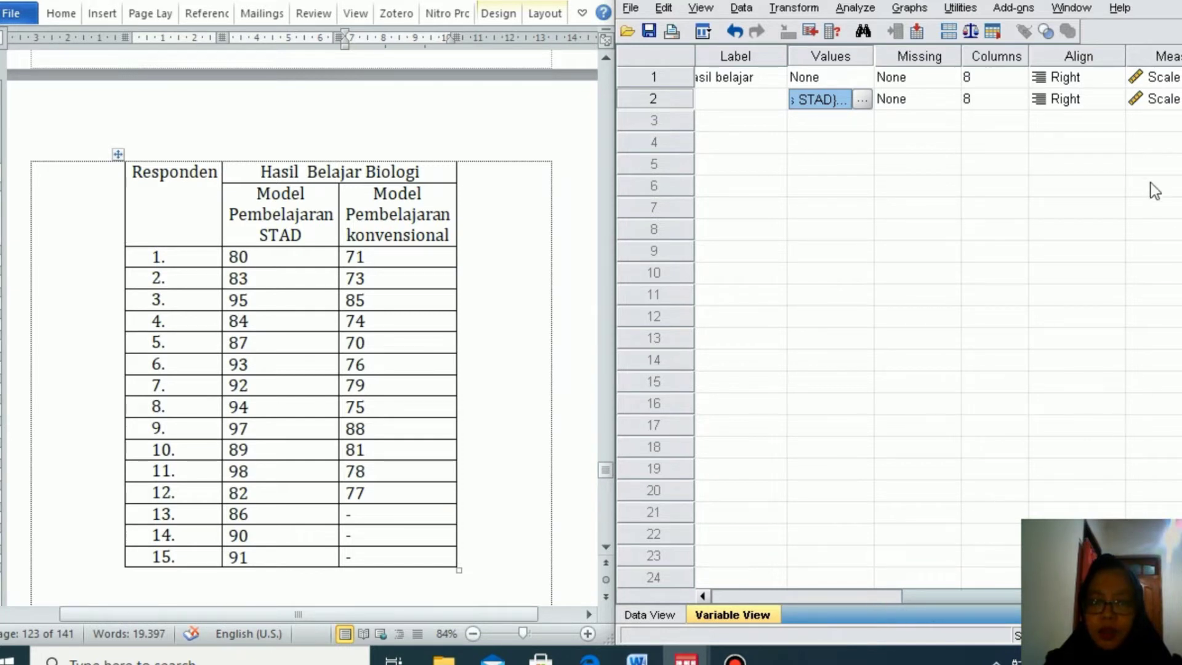
pyautogui.click(854, 598)
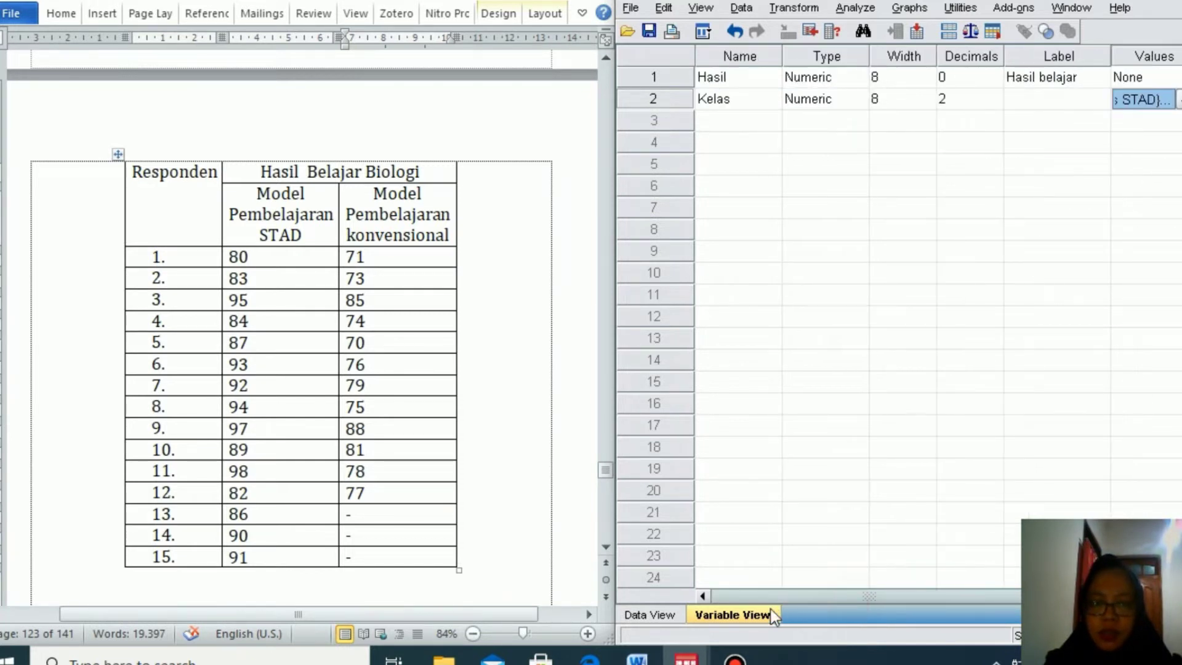
pyautogui.click(648, 615)
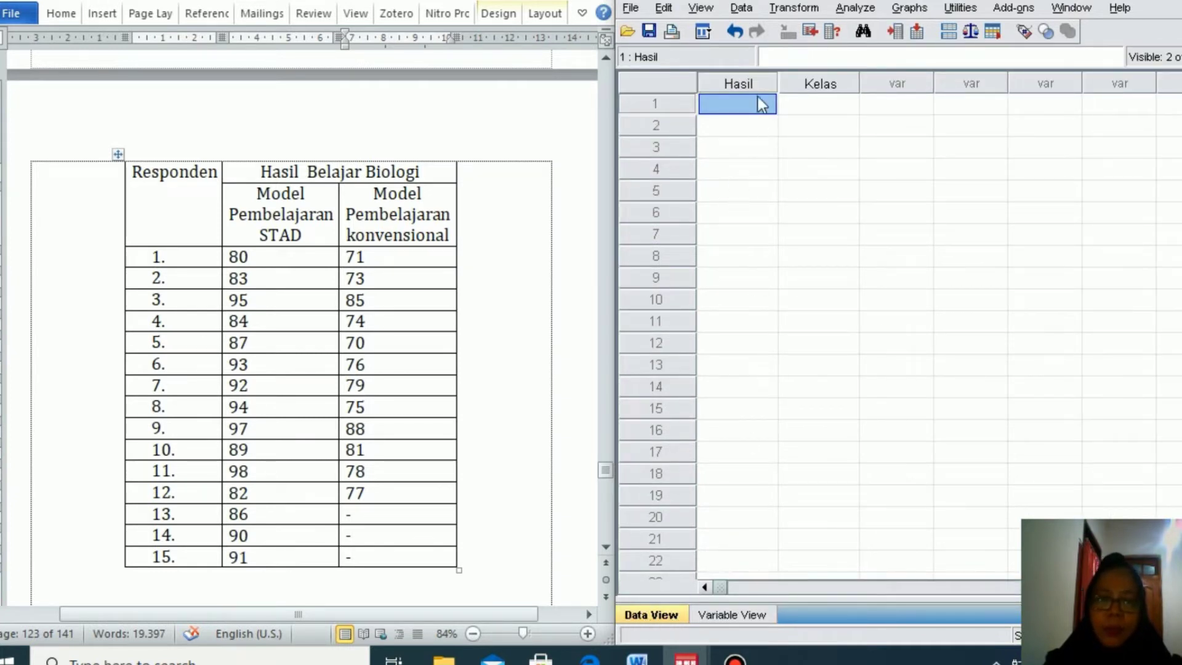
pyautogui.click(270, 255)
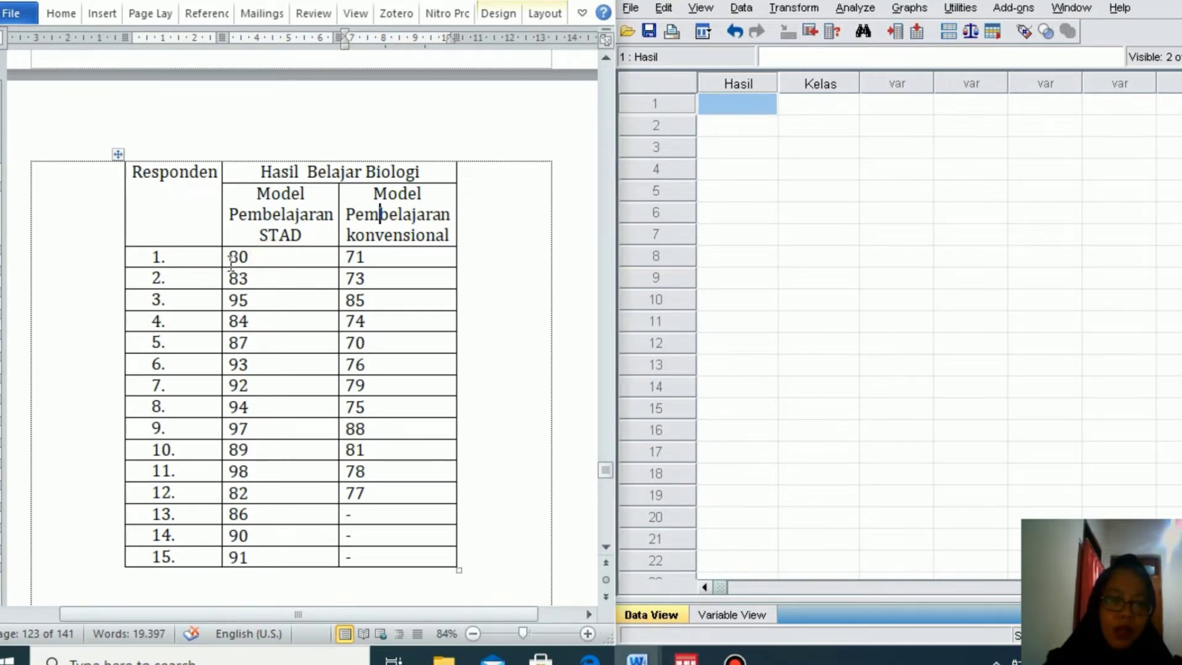
pyautogui.moveTo(232, 256); pyautogui.dragTo(327, 545)
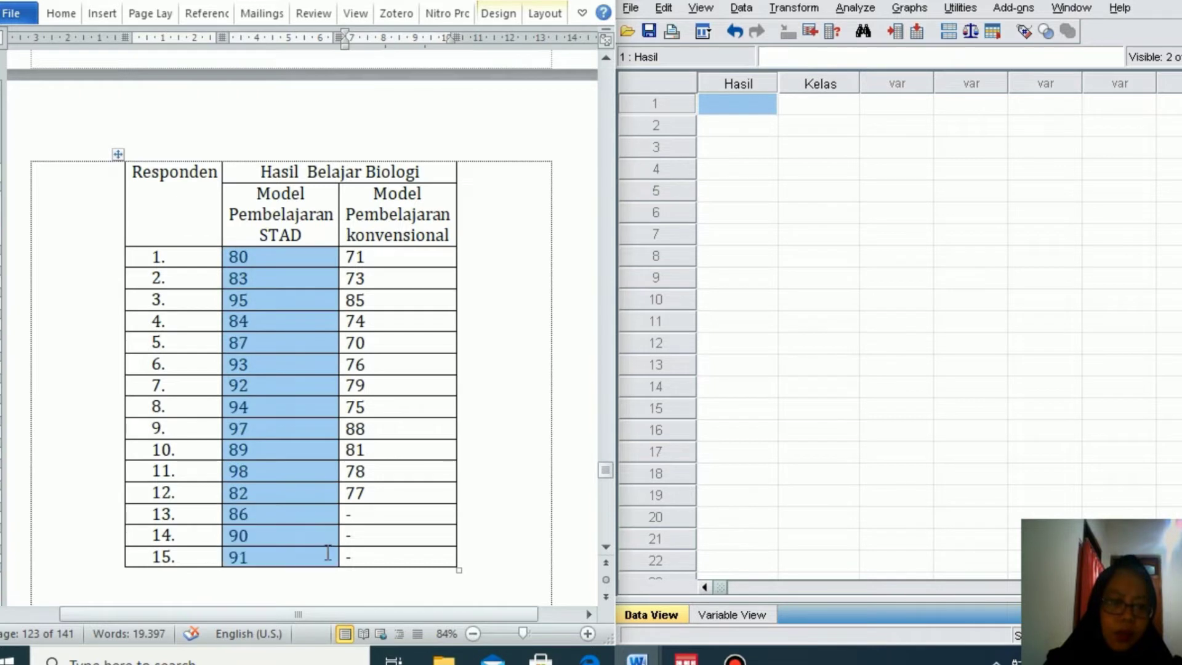
pyautogui.hotkey('ctrl', 'c')
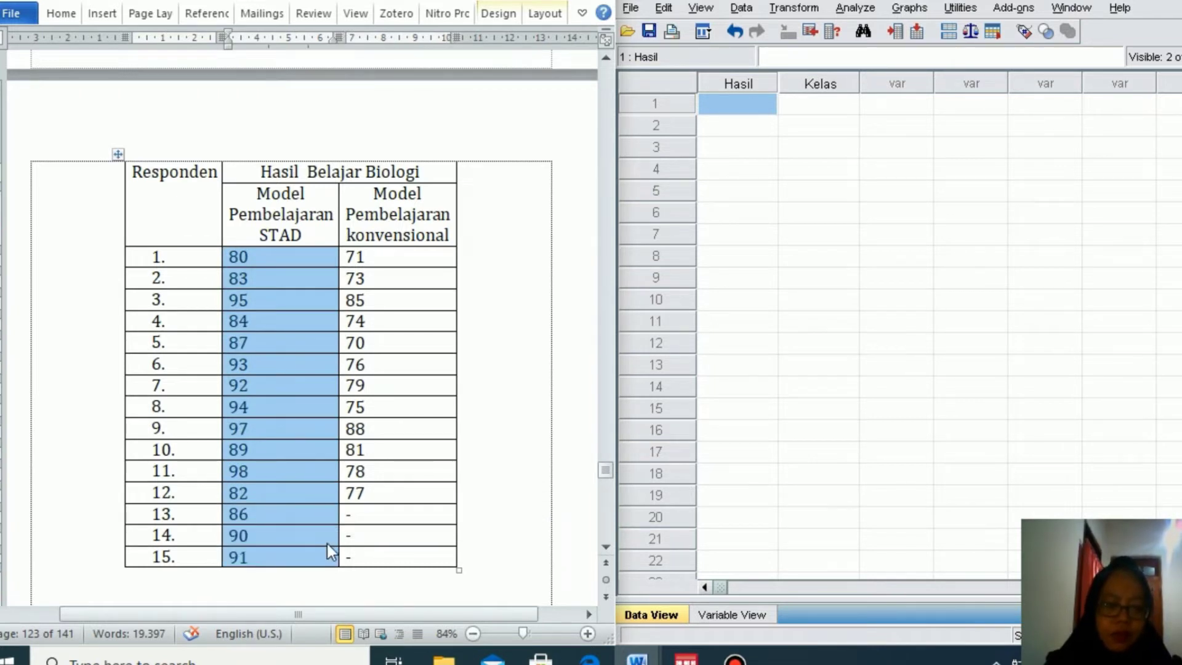
pyautogui.click(741, 101)
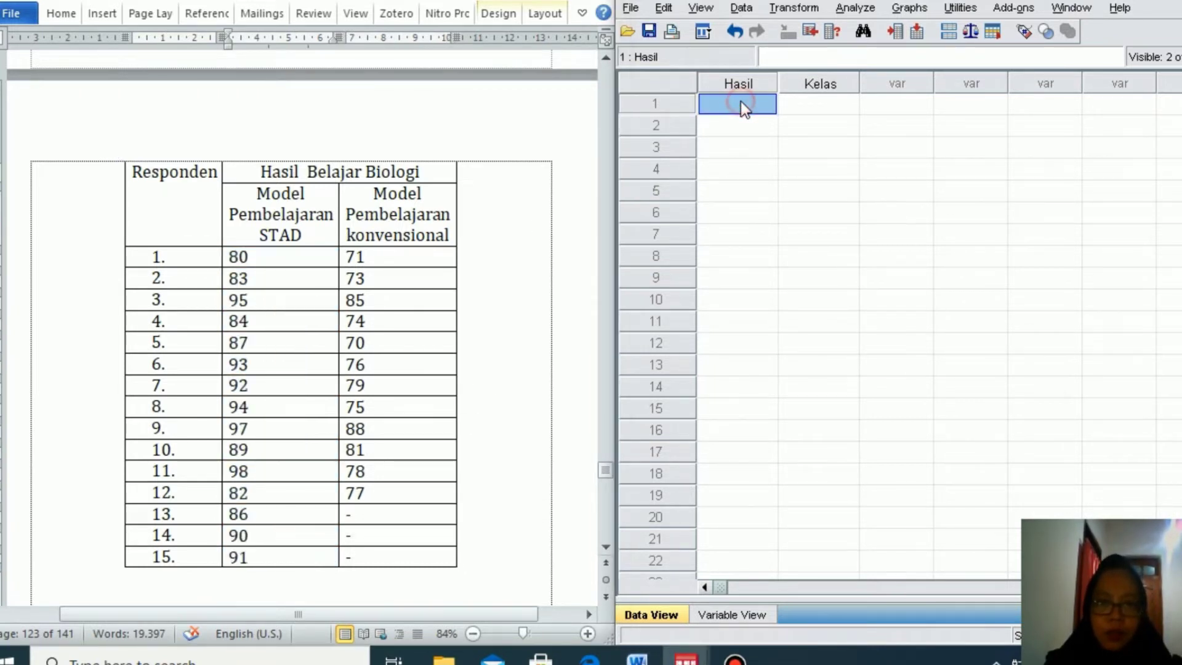
pyautogui.hotkey('ctrl', 'v')
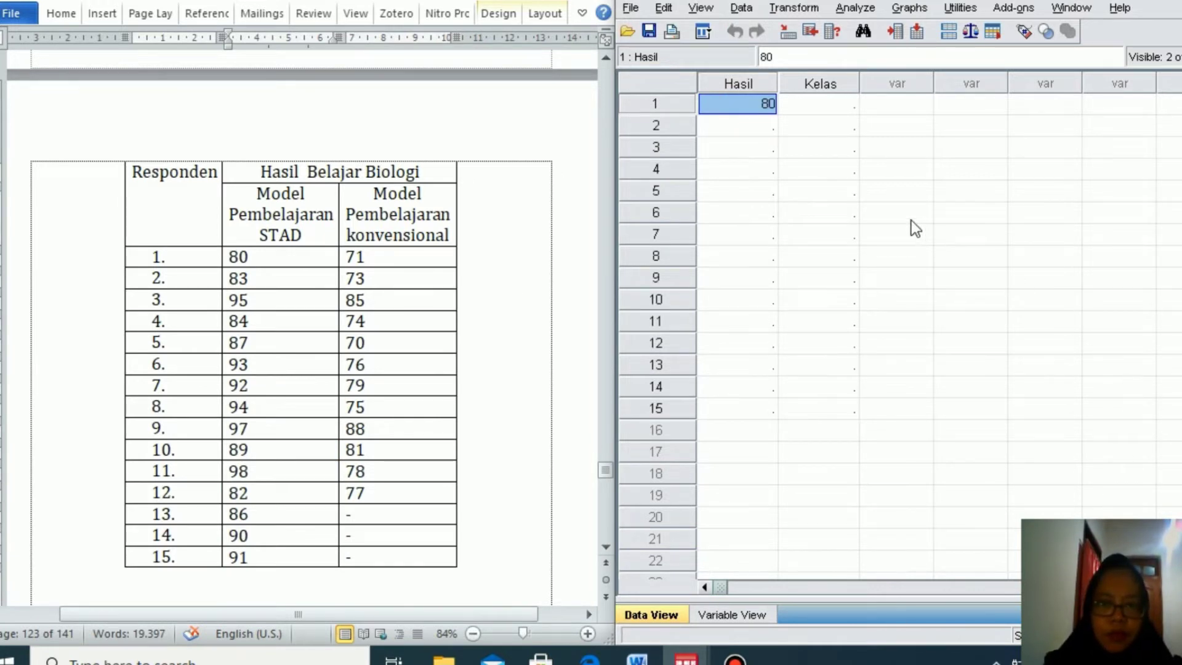
# Step: Copy the STAD scores from Word again, clear row 1 of Hasil in SPSS and try to paste them inside that cell
pyautogui.click(795, 212)
pyautogui.click(259, 268)
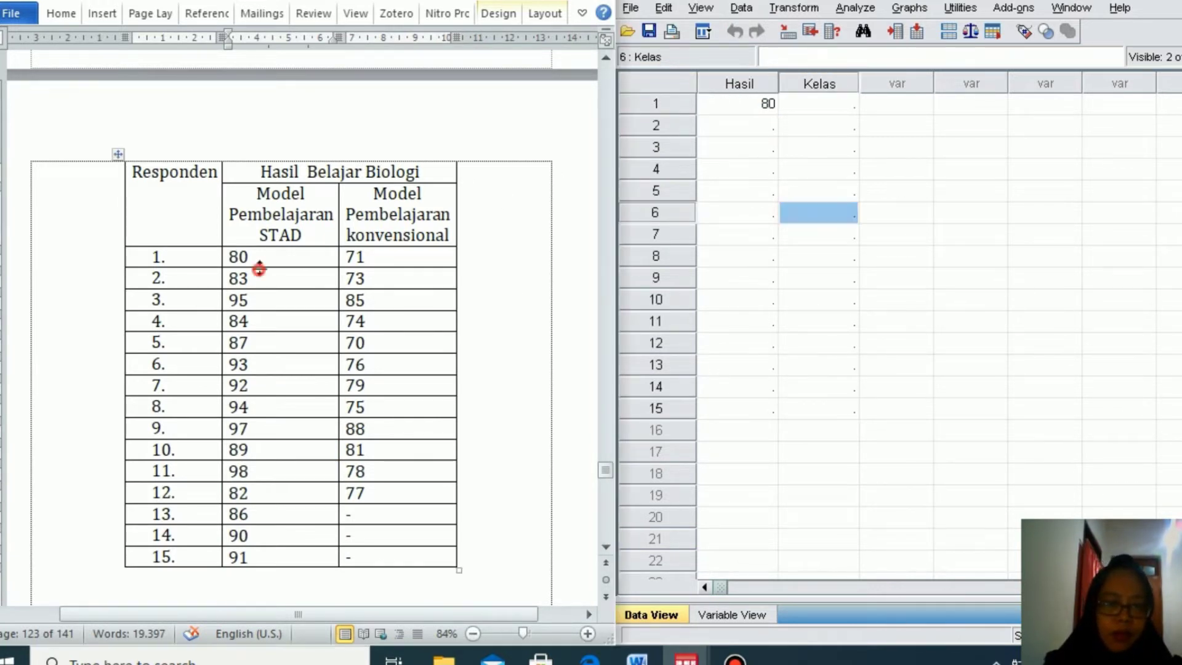
pyautogui.rightClick(272, 259)
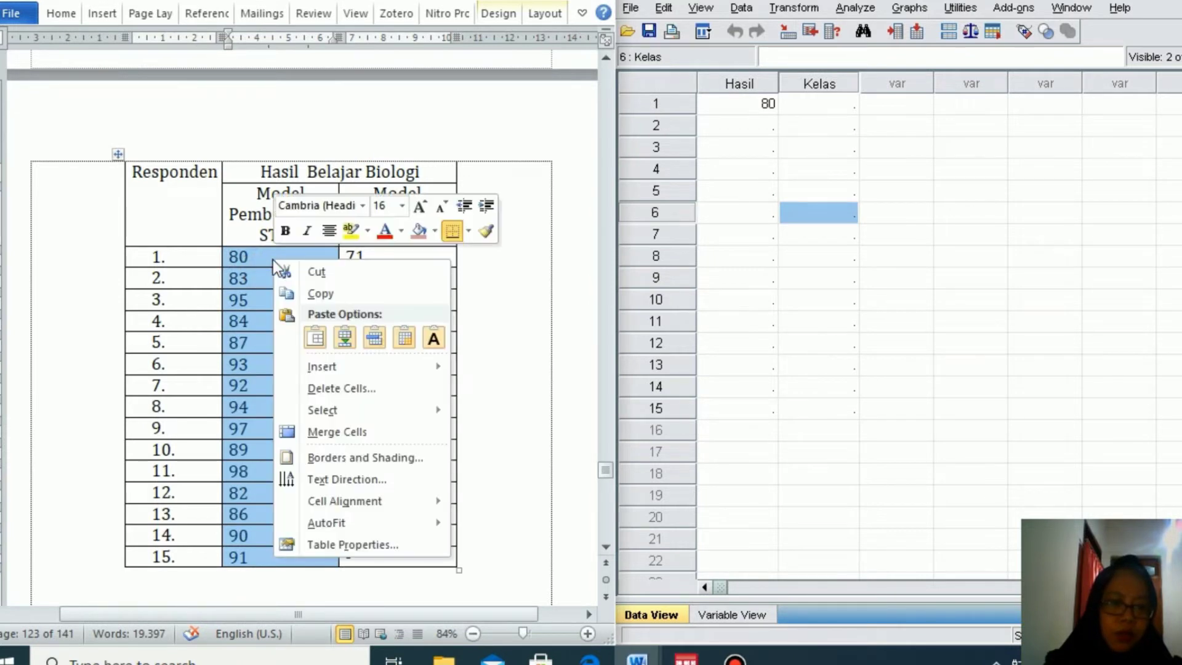
pyautogui.click(346, 301)
pyautogui.doubleClick(749, 104)
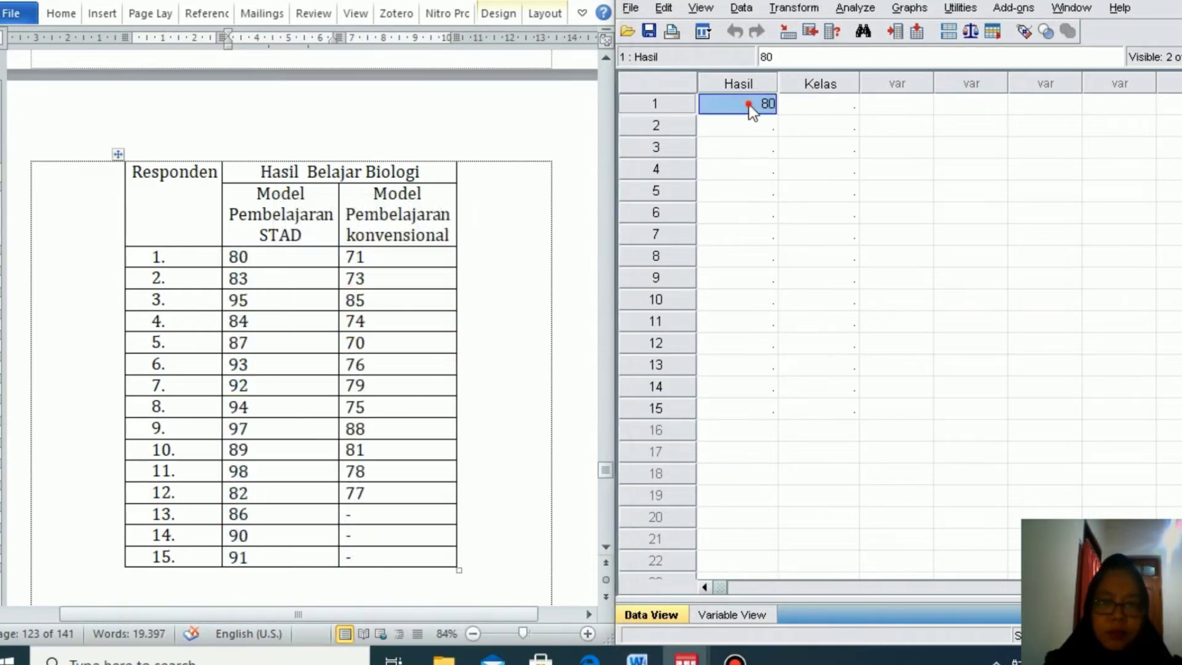
pyautogui.click(750, 104)
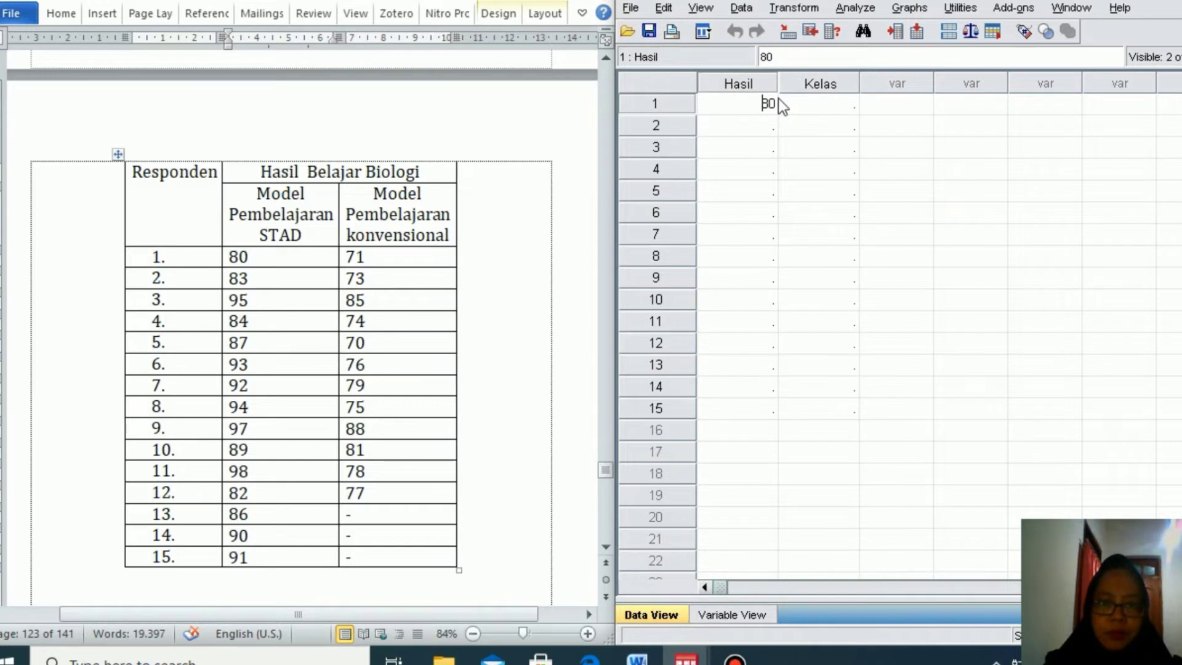
pyautogui.click(777, 103)
pyautogui.press('BackSpace')
pyautogui.press('BackSpace')
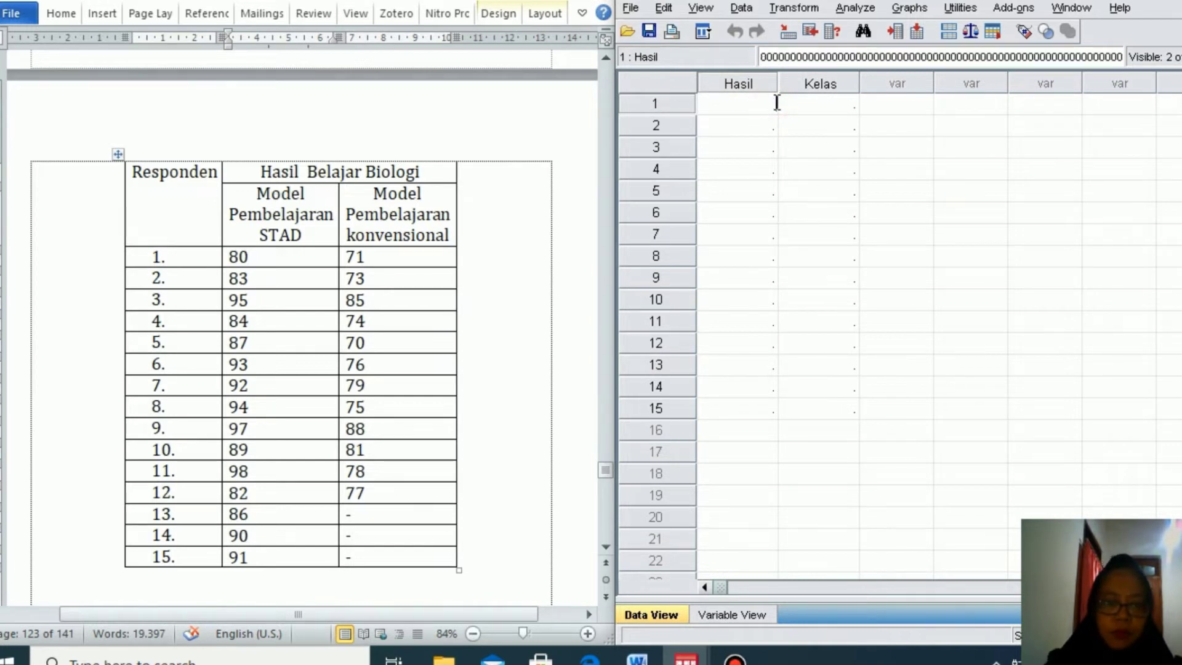
pyautogui.hotkey('ctrl', 'v')
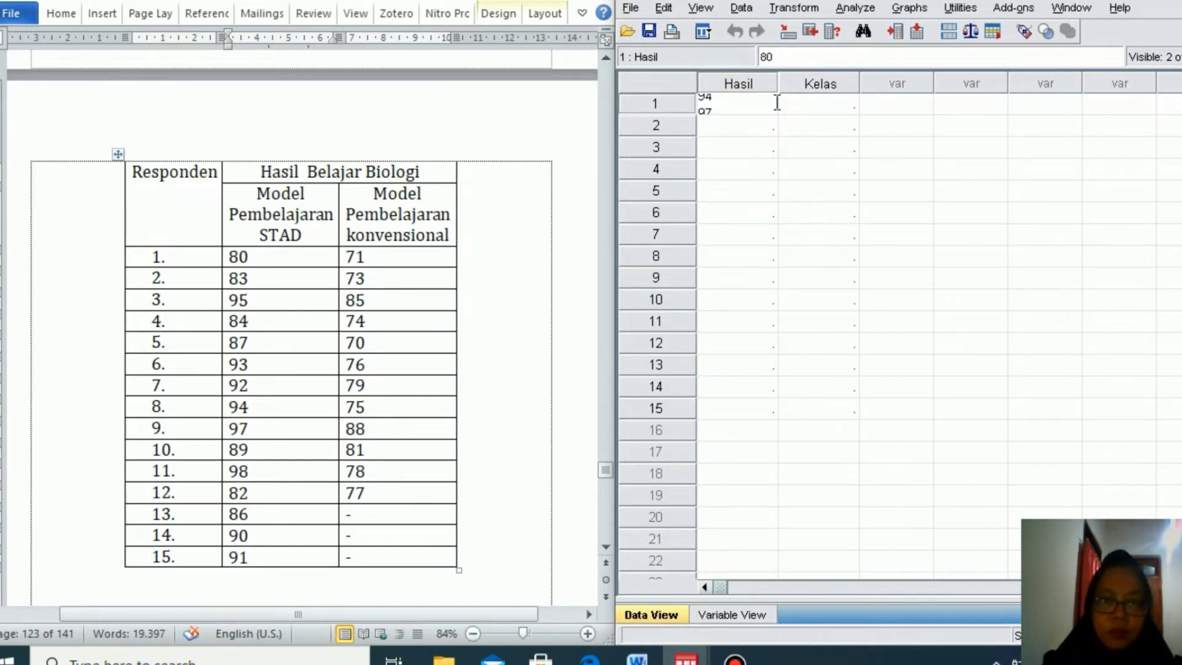
pyautogui.click(773, 122)
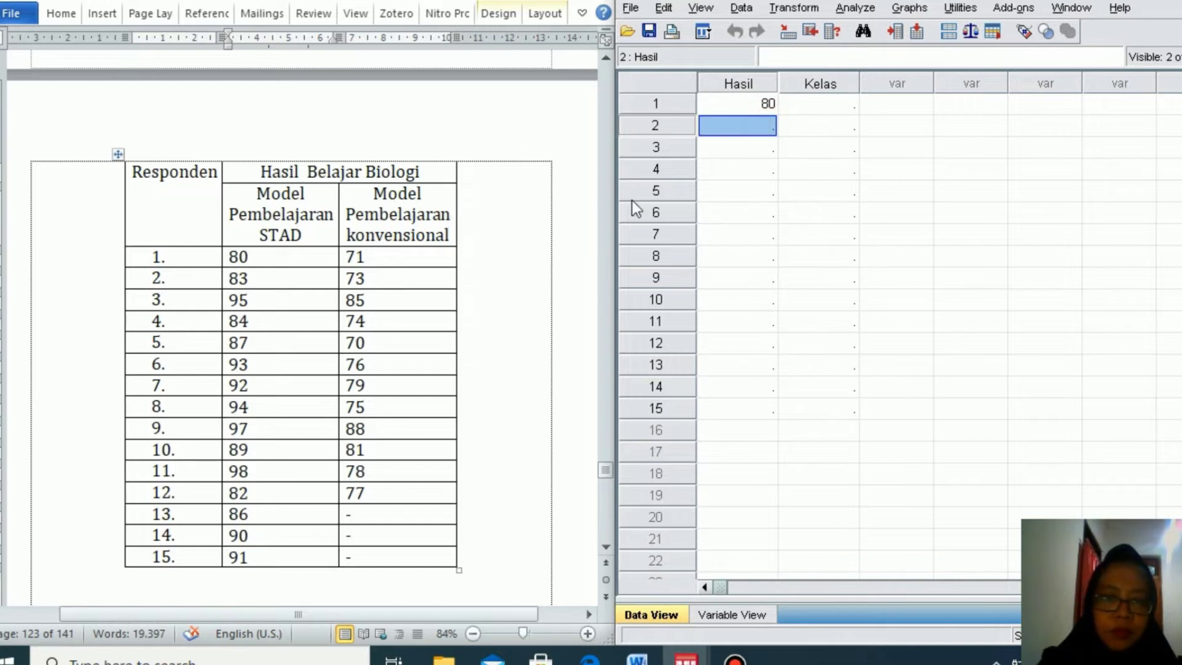
# Step: Select rows 1 to 15 of the Hasil column and paste the 15 copied STAD scores into them
pyautogui.click(759, 102)
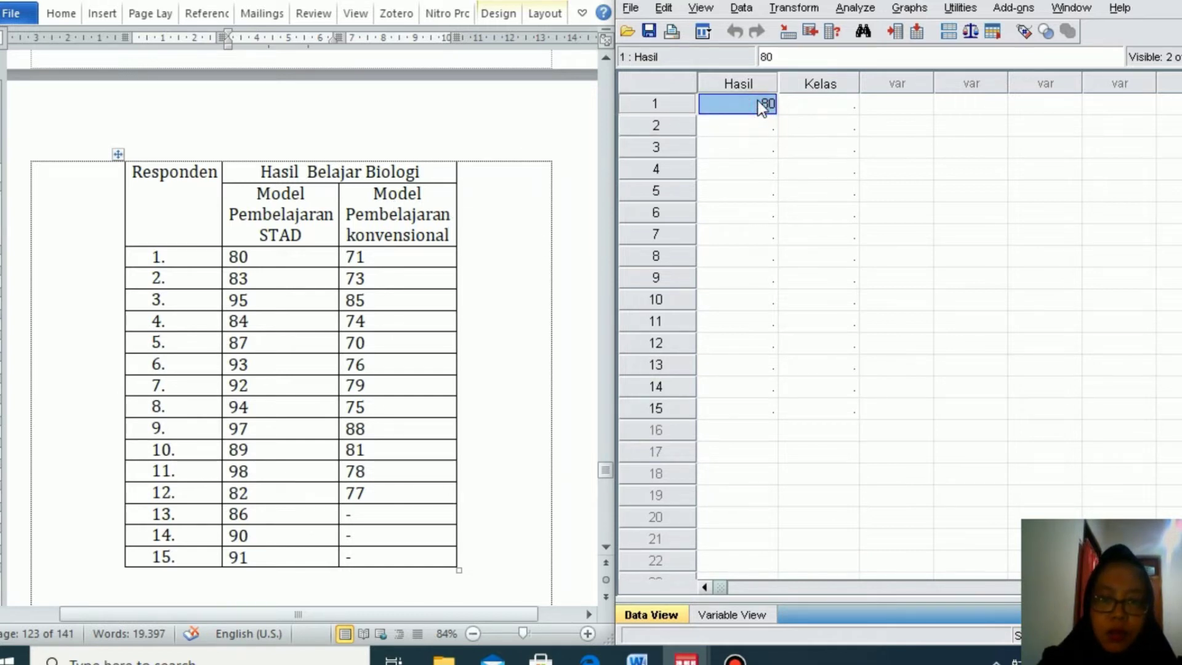
pyautogui.hotkey('ctrl', 'Down')
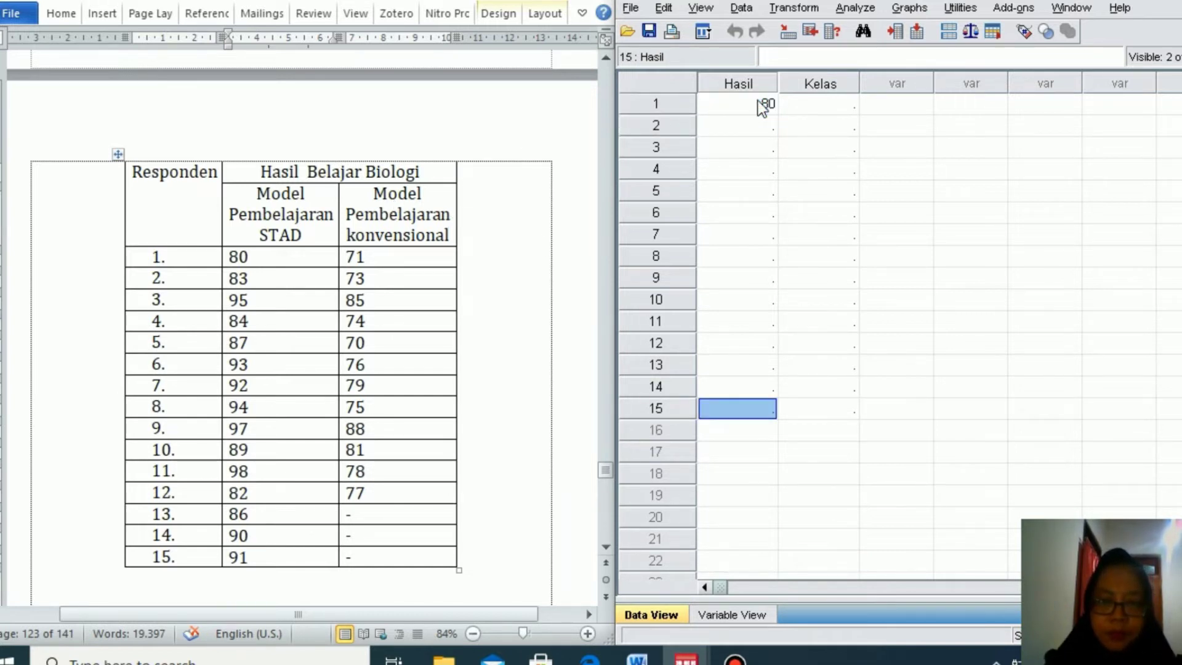
pyautogui.click(758, 102)
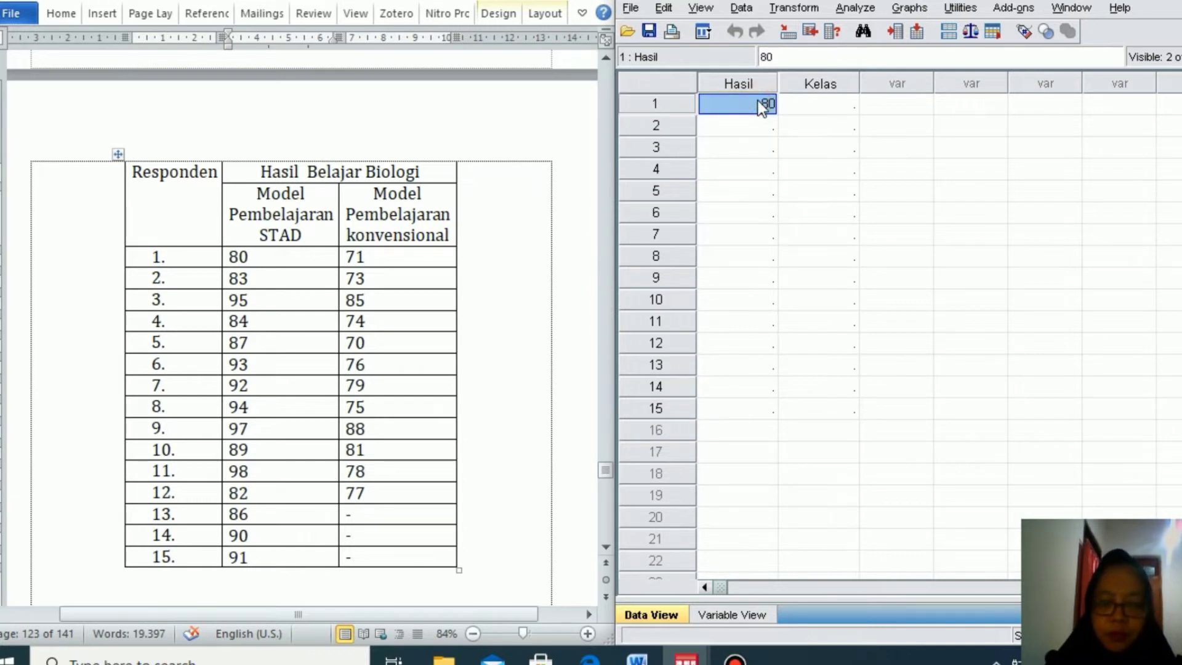
pyautogui.hotkey('shift', 'Down')
pyautogui.hotkey('shift', 'Down')
pyautogui.hotkey('shift', 'Down')
pyautogui.hotkey('shift', 'Down')
pyautogui.hotkey('shift', 'Down')
pyautogui.hotkey('shift', 'Down')
pyautogui.hotkey('shift', 'Down')
pyautogui.hotkey('shift', 'Down')
pyautogui.hotkey('shift', 'Down')
pyautogui.hotkey('shift', 'Down')
pyautogui.hotkey('shift', 'Down')
pyautogui.hotkey('shift', 'Down')
pyautogui.hotkey('shift', 'Down')
pyautogui.hotkey('shift', 'Down')
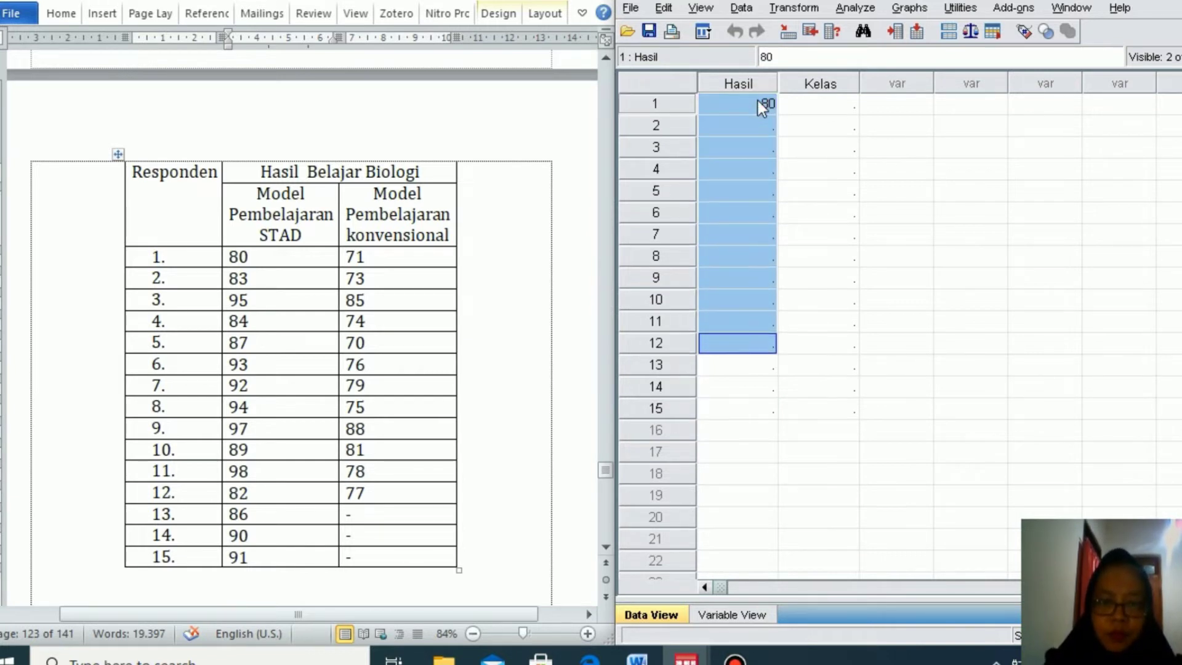
pyautogui.hotkey('ctrl', 'v')
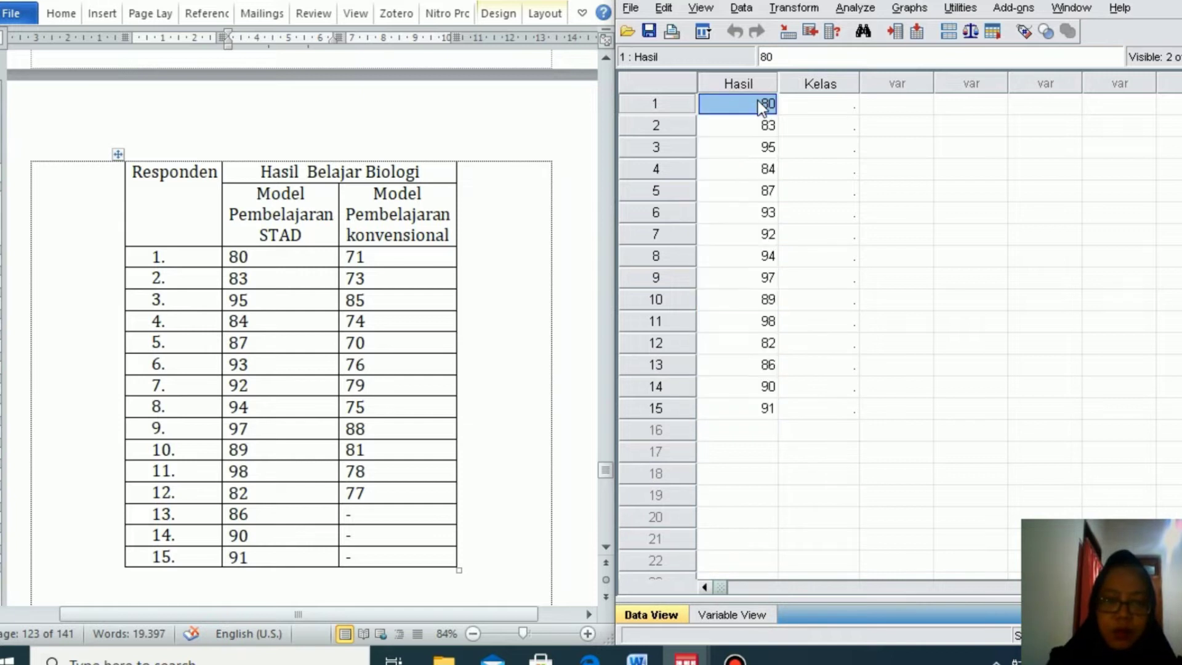
# Step: Select the 12 conventional-model scores, 71 through 77, in the Word table
pyautogui.click(392, 257)
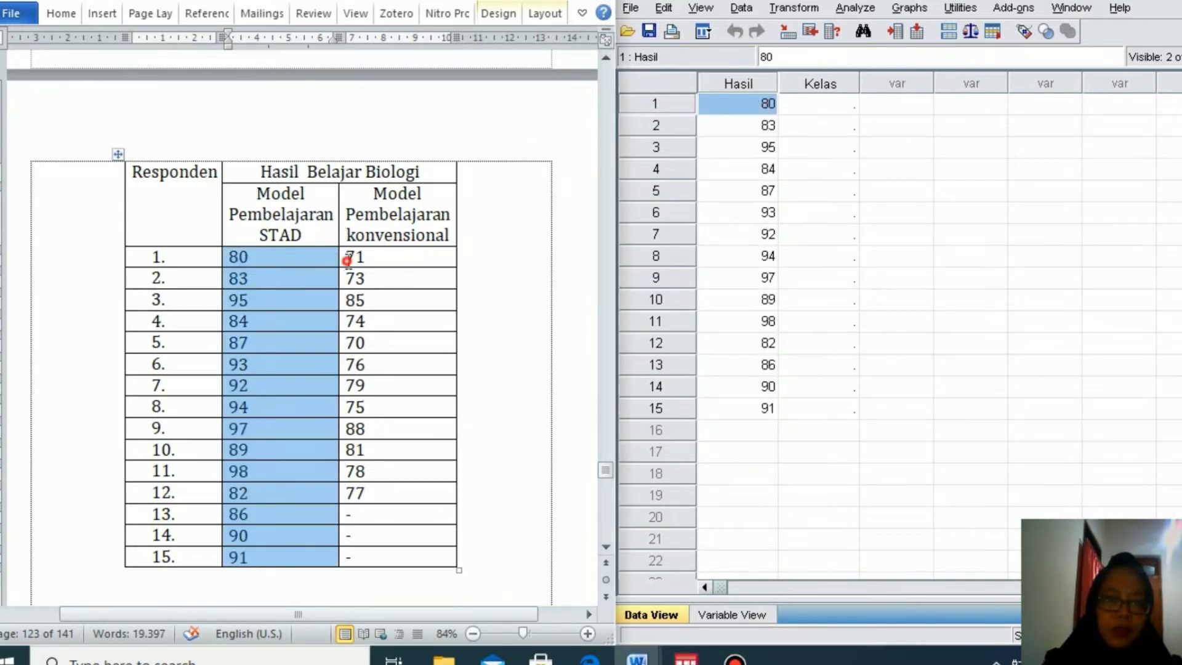
pyautogui.moveTo(346, 258); pyautogui.dragTo(409, 483)
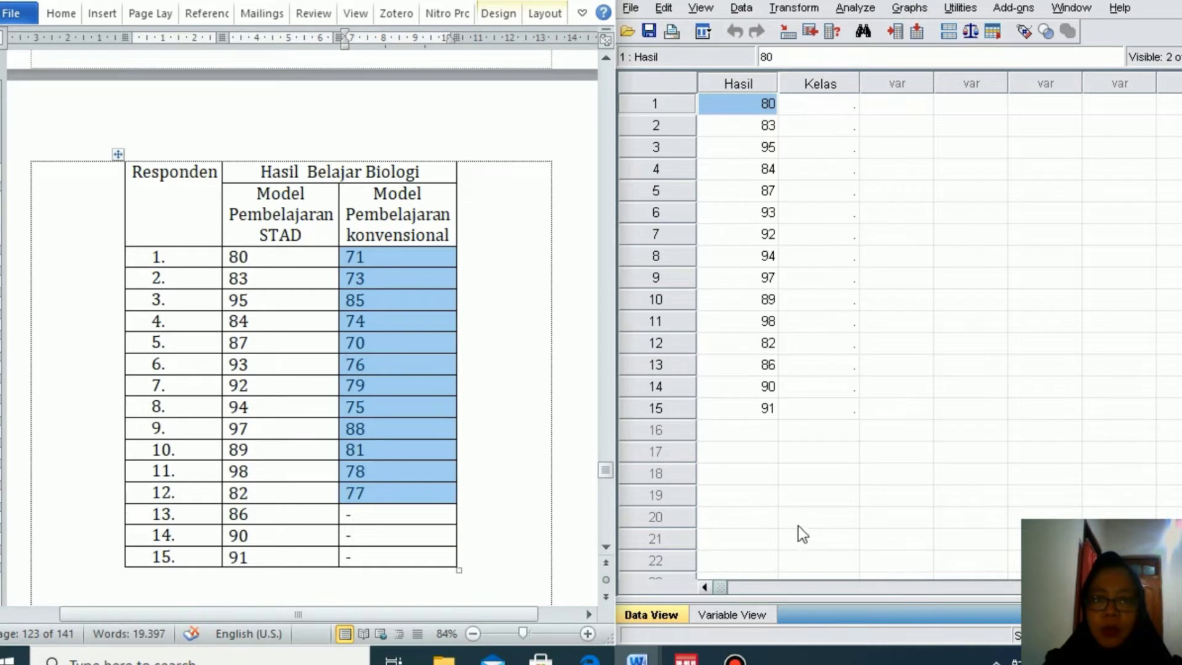
# Step: Review the value labels defined for the Kelas variable in SPSS and close them without changes
pyautogui.click(758, 615)
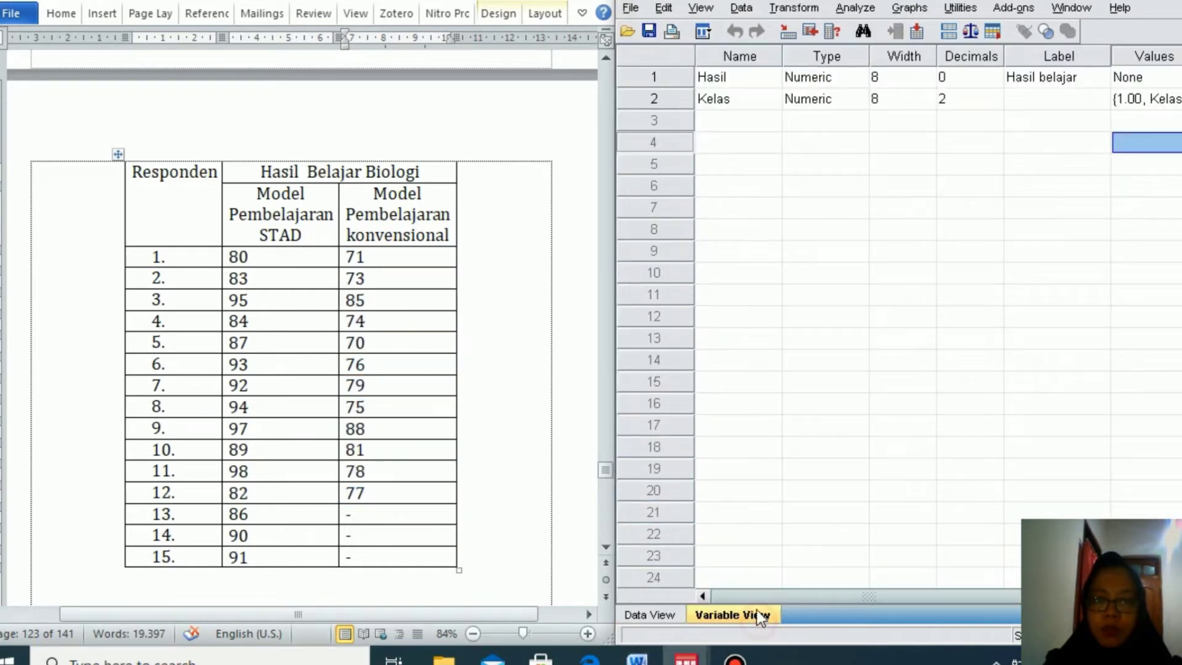
pyautogui.click(1173, 100)
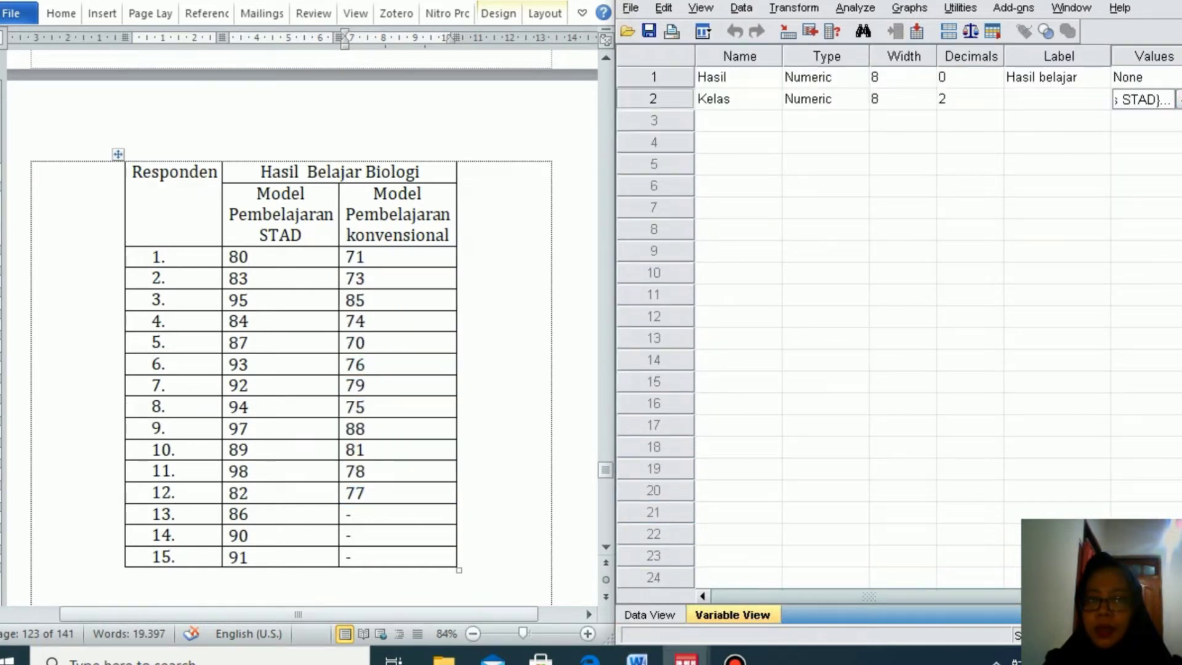
pyautogui.click(1179, 100)
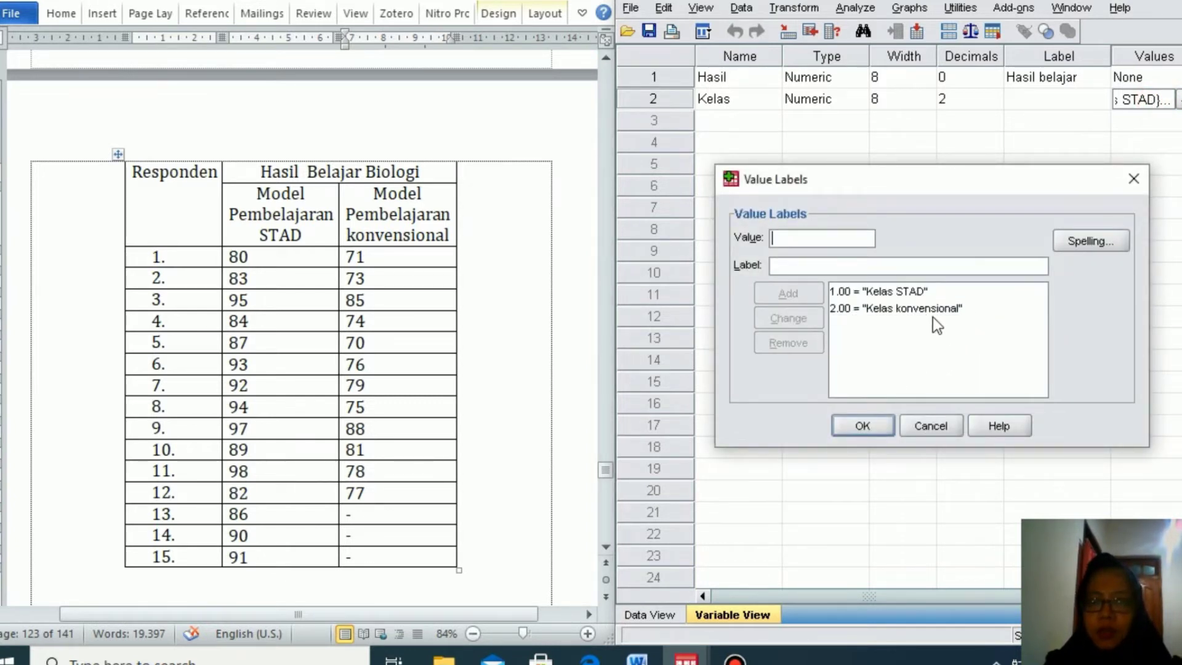
pyautogui.click(954, 425)
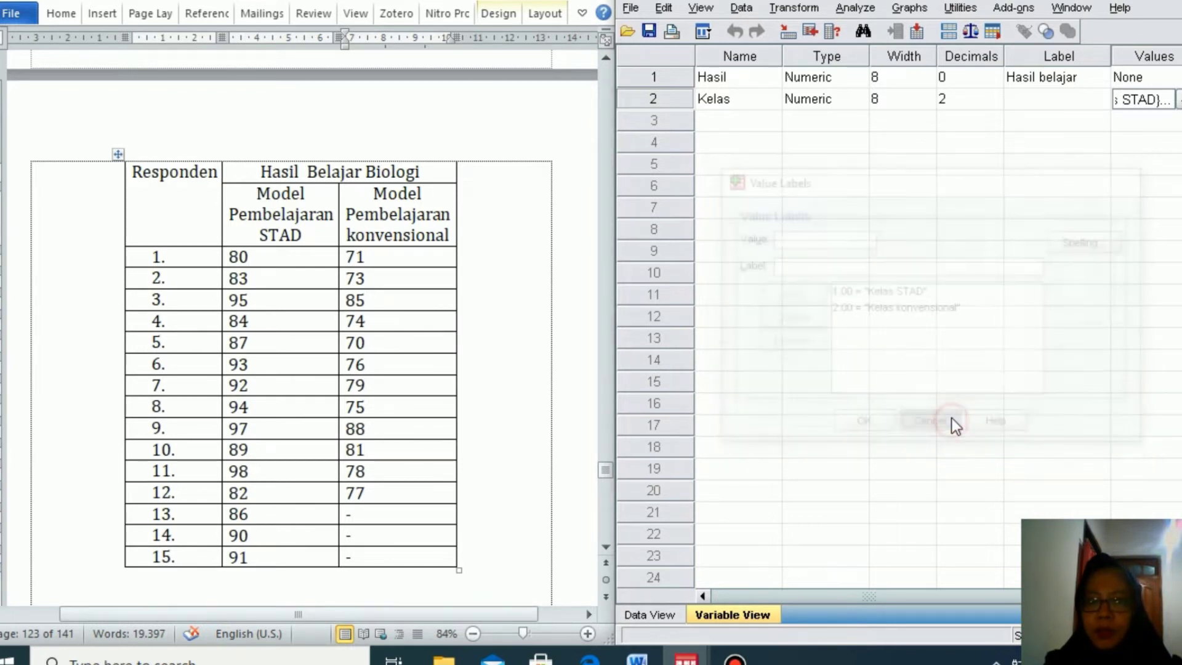
# Step: Set the number of decimals of the Kelas variable to 0
pyautogui.click(996, 106)
pyautogui.click(995, 104)
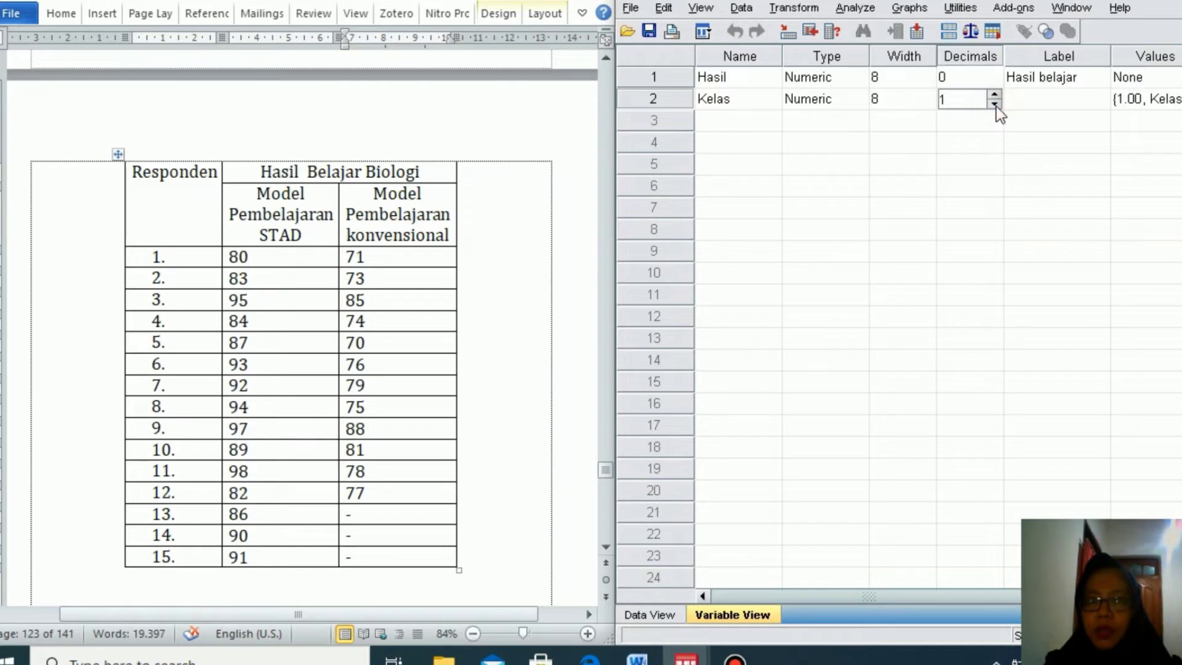
pyautogui.click(995, 103)
# Step: Enter the group code 1 in the Kelas column of Data View for the STAD scores in rows 1 to 15
pyautogui.click(655, 612)
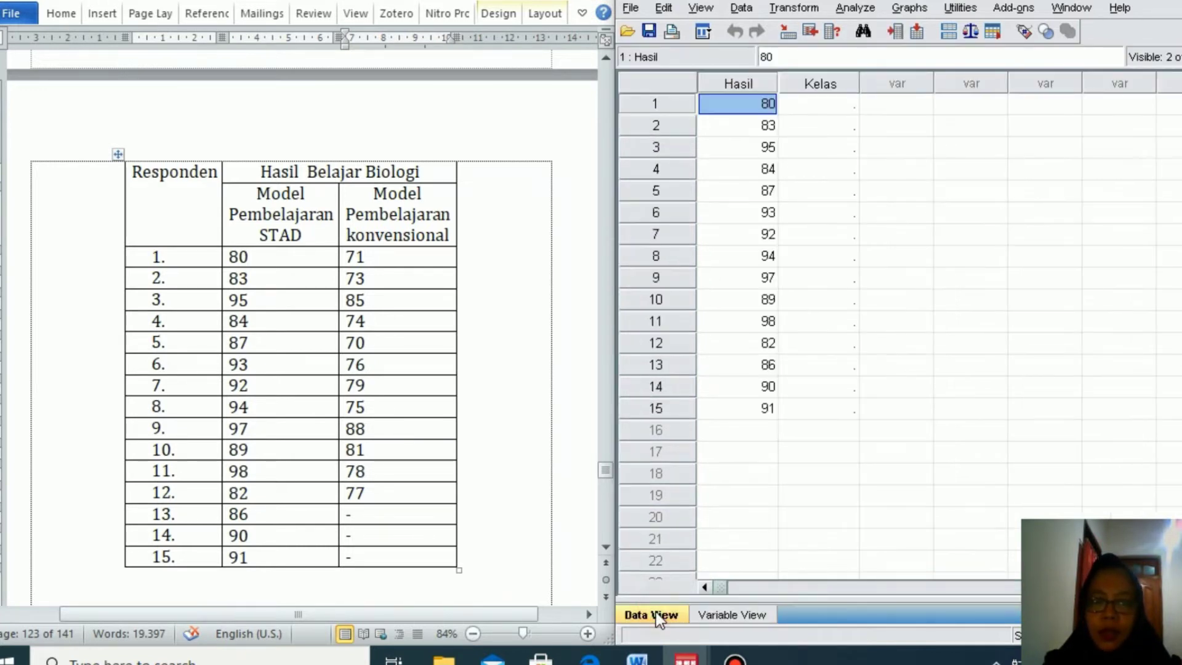
pyautogui.click(815, 110)
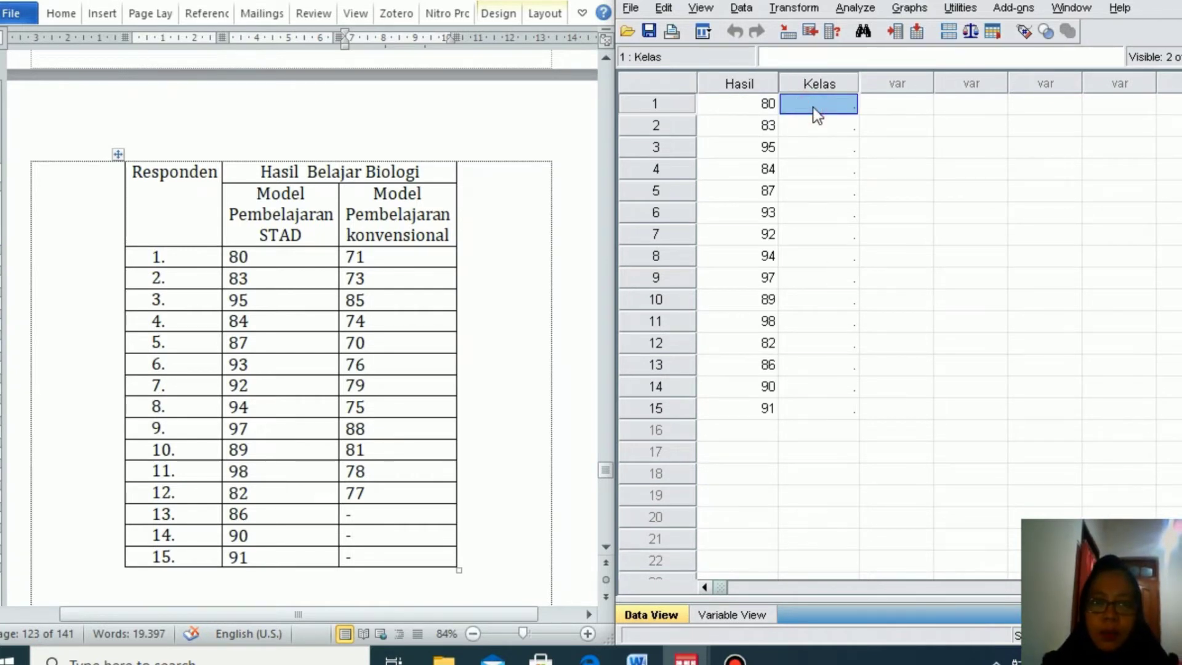
pyautogui.write('1')
pyautogui.press('Return')
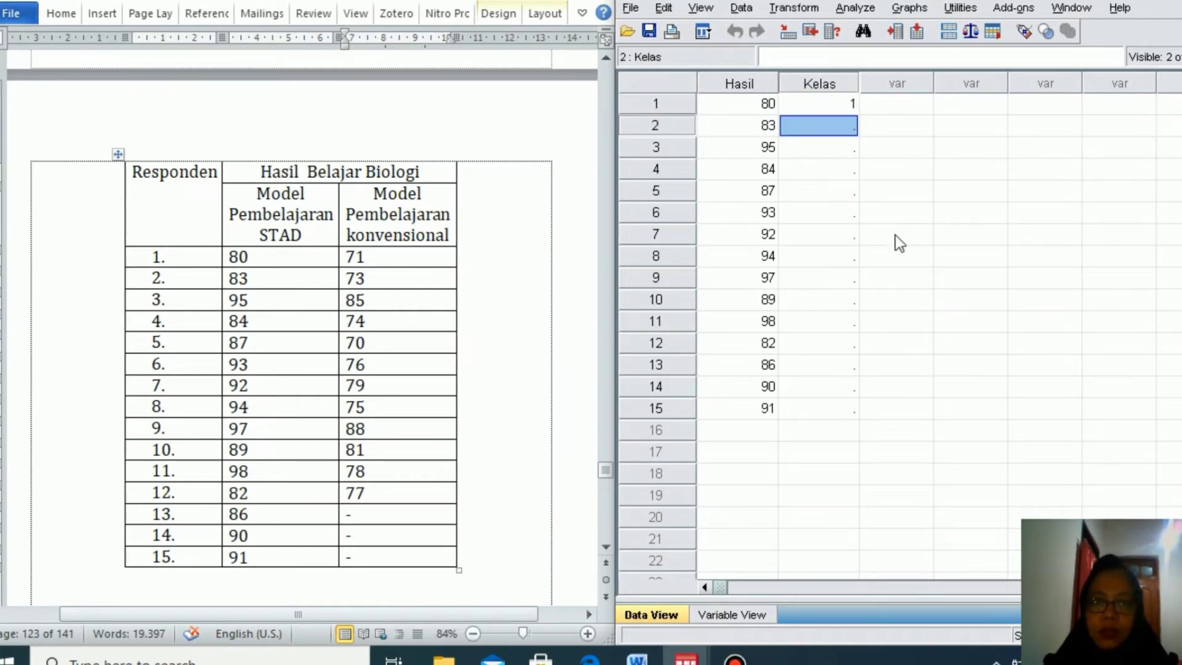
pyautogui.write('1')
pyautogui.press('Return')
pyautogui.write('1')
pyautogui.press('Return')
pyautogui.write('1')
pyautogui.press('Return')
pyautogui.press('1')
pyautogui.press('Return')
pyautogui.press('1')
pyautogui.press('Return')
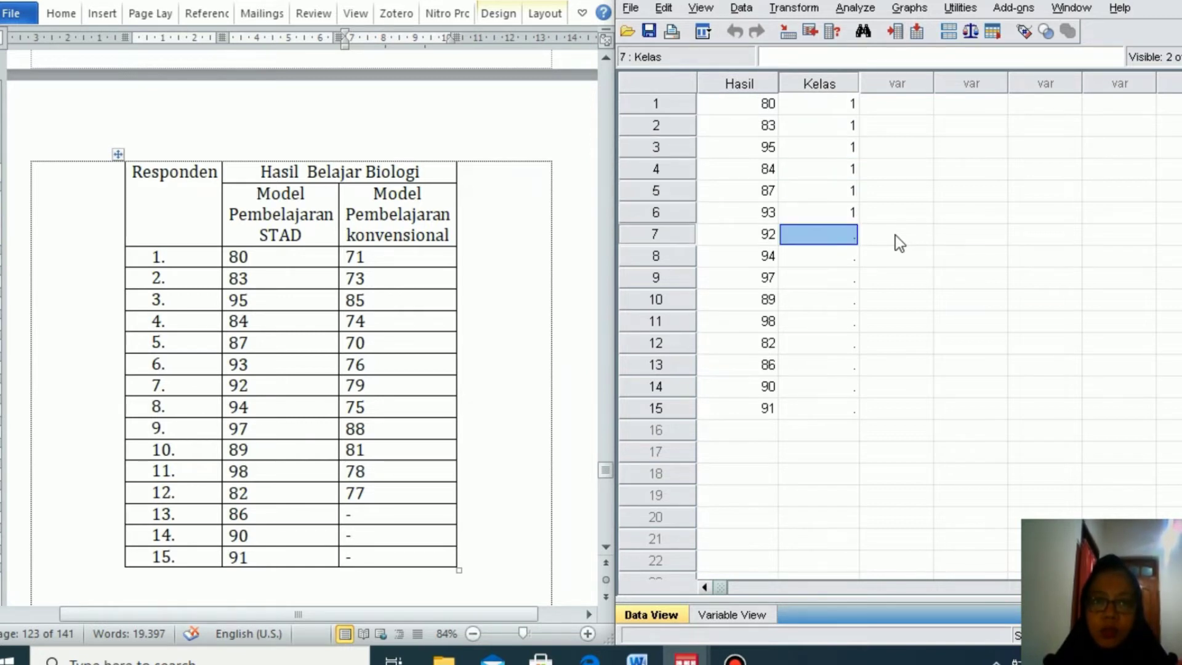
pyautogui.press('1')
pyautogui.press('Return')
pyautogui.press('1')
pyautogui.press('Return')
pyautogui.press('1')
pyautogui.press('Return')
pyautogui.press('1')
pyautogui.press('Return')
pyautogui.write('1')
pyautogui.press('Return')
pyautogui.write('1')
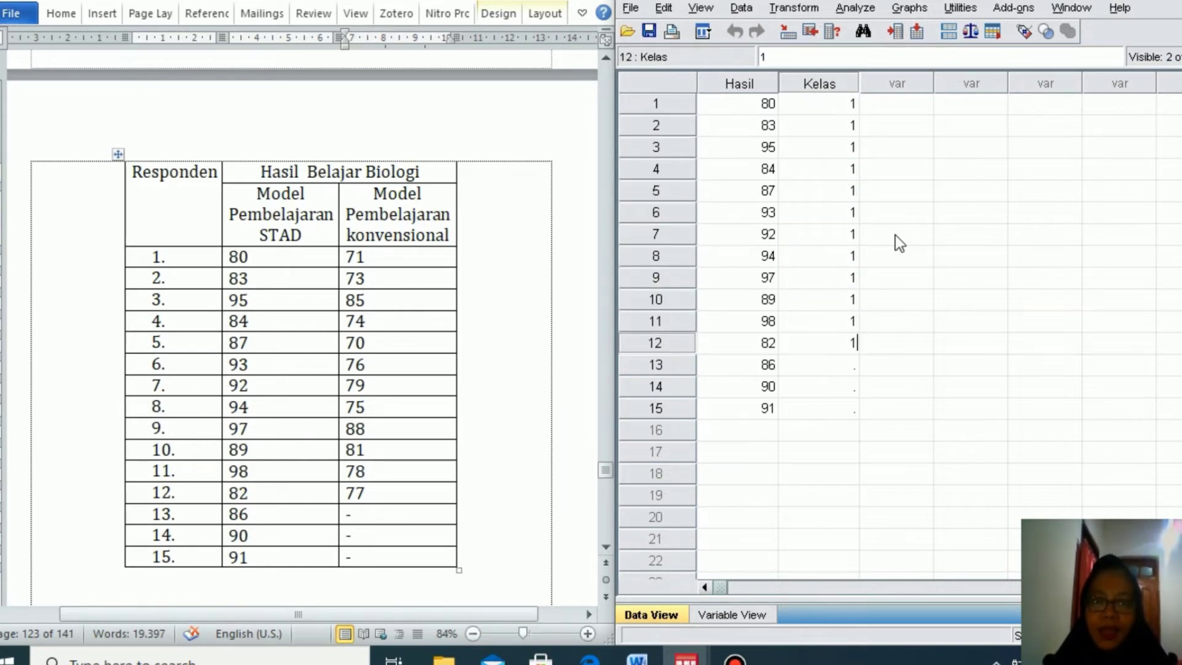
pyautogui.press('Return')
pyautogui.write('1')
pyautogui.press('Return')
pyautogui.write('1')
pyautogui.write('1')
pyautogui.press('Return')
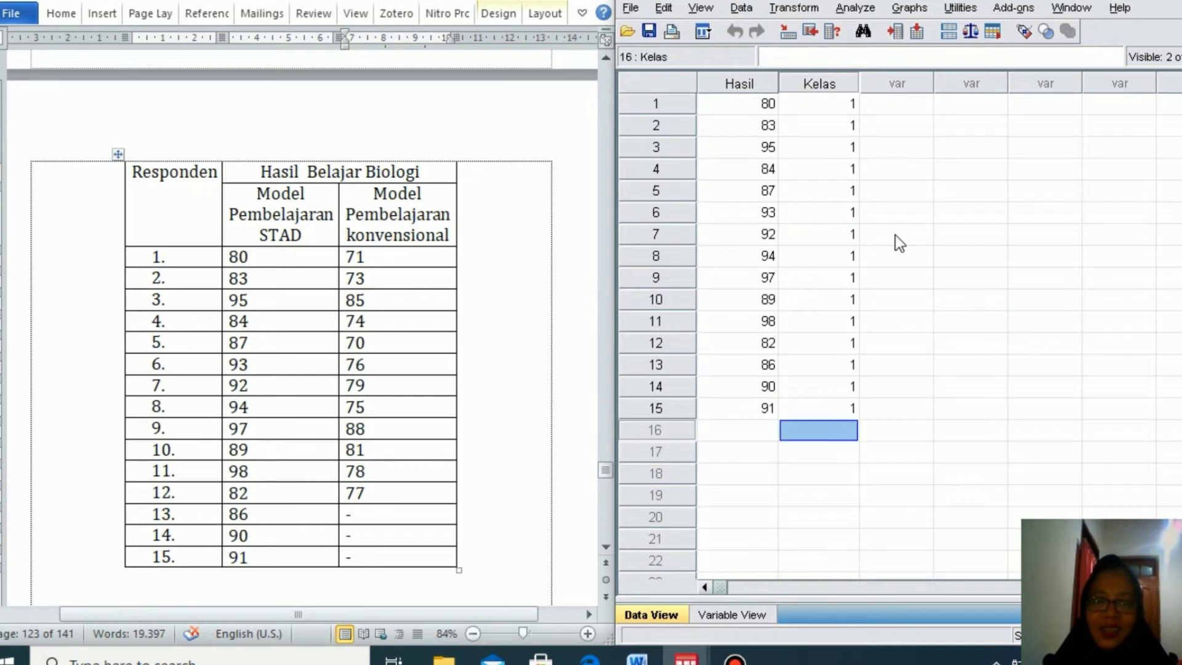
# Step: Copy the 12 selected conventional-model scores from the Word table for the Hasil column starting at row 16
pyautogui.click(760, 431)
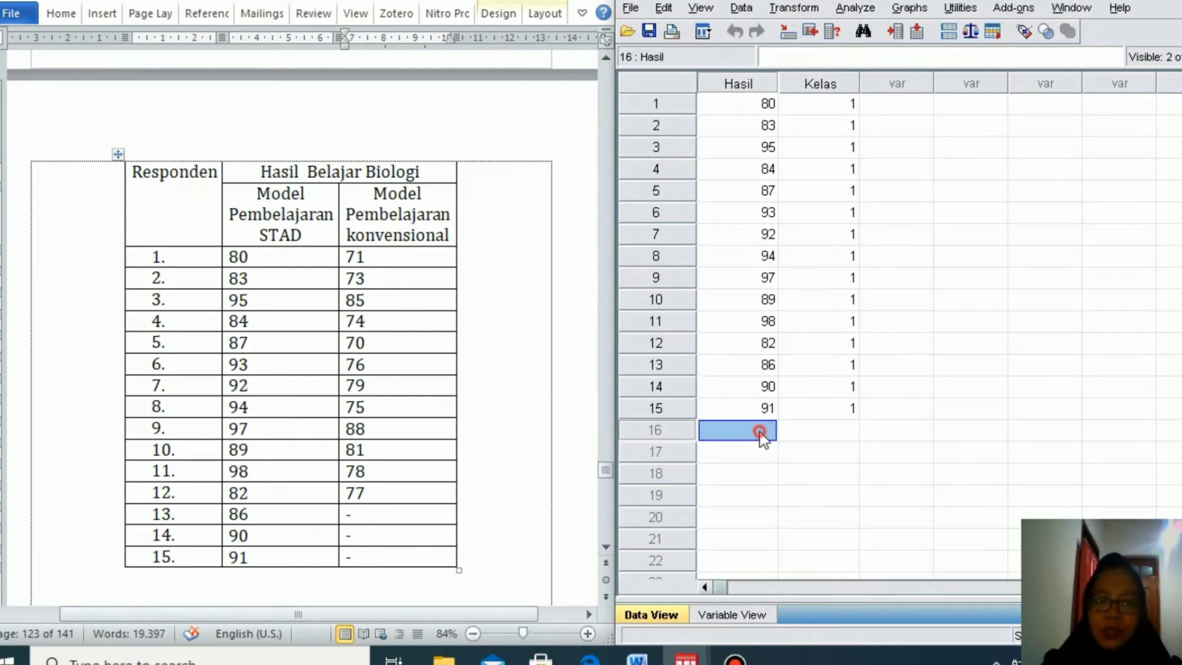
pyautogui.scroll(-1, 759, 431)
pyautogui.scroll(-1, 411, 331)
pyautogui.click(356, 213)
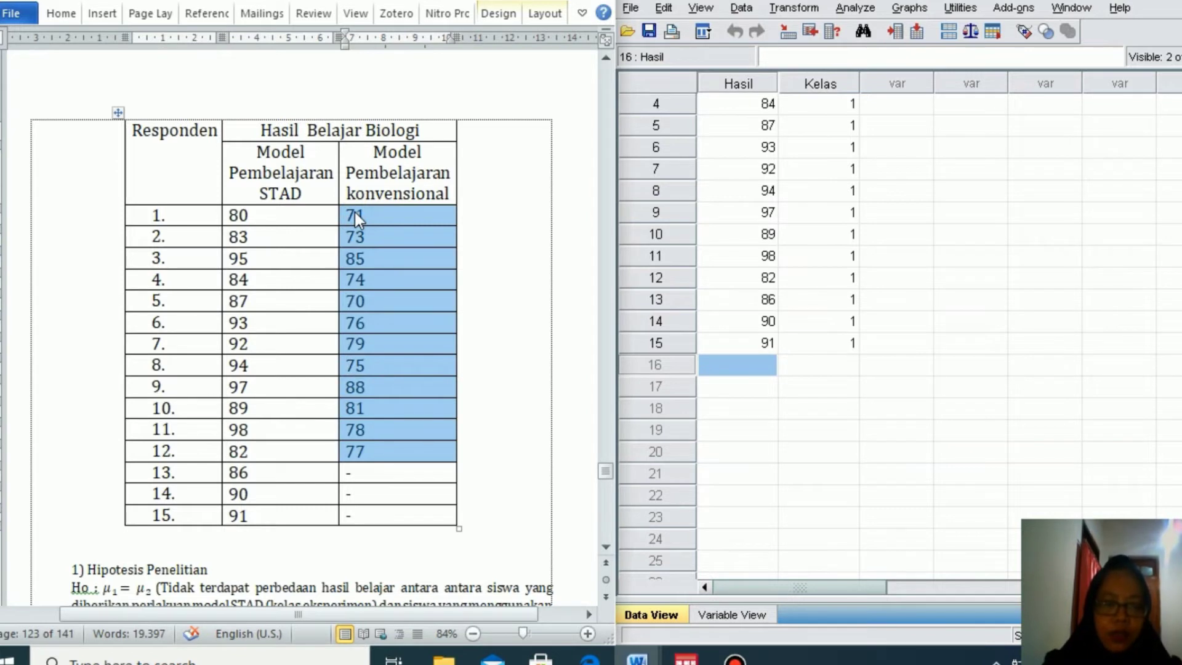
pyautogui.rightClick(356, 212)
pyautogui.click(407, 246)
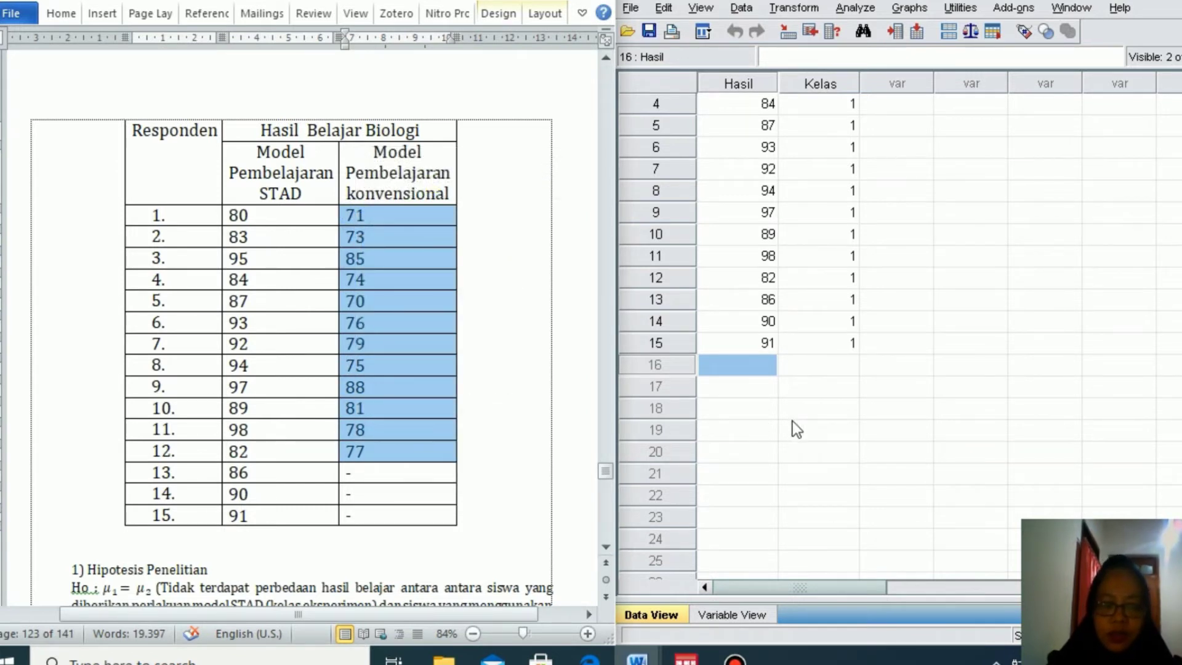
pyautogui.hotkey('shift', 'Down')
pyautogui.hotkey('shift', 'Down')
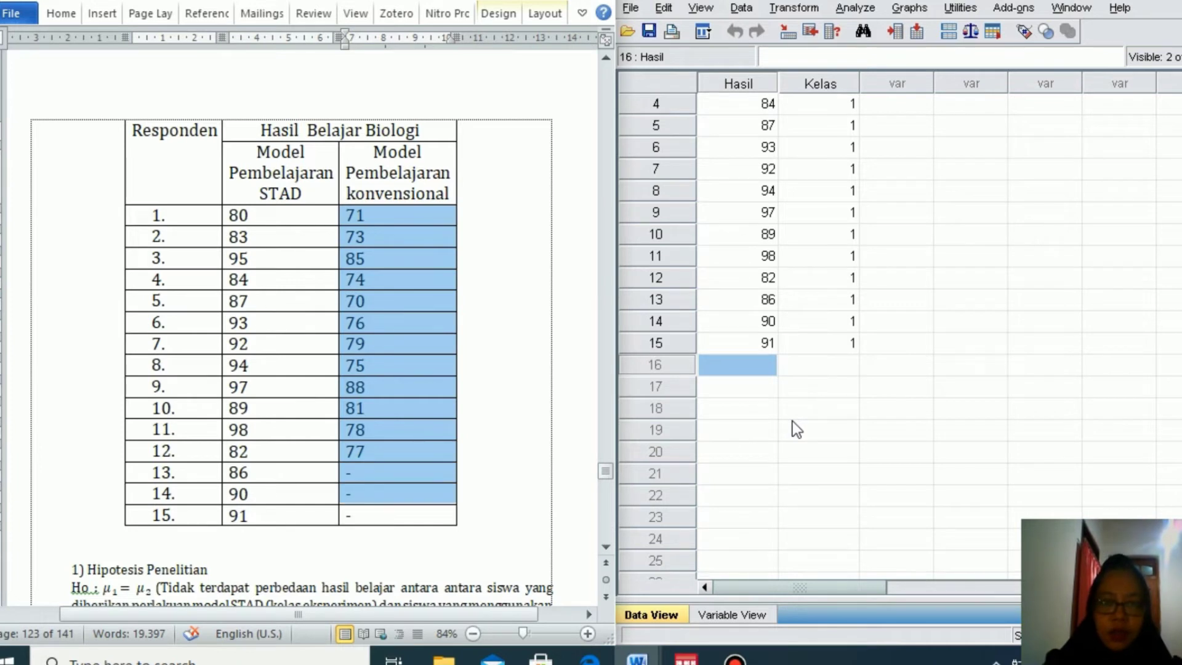
# Step: Select rows 16 to 27 of the Hasil column in SPSS and paste the 12 conventional-model scores into them
pyautogui.click(737, 371)
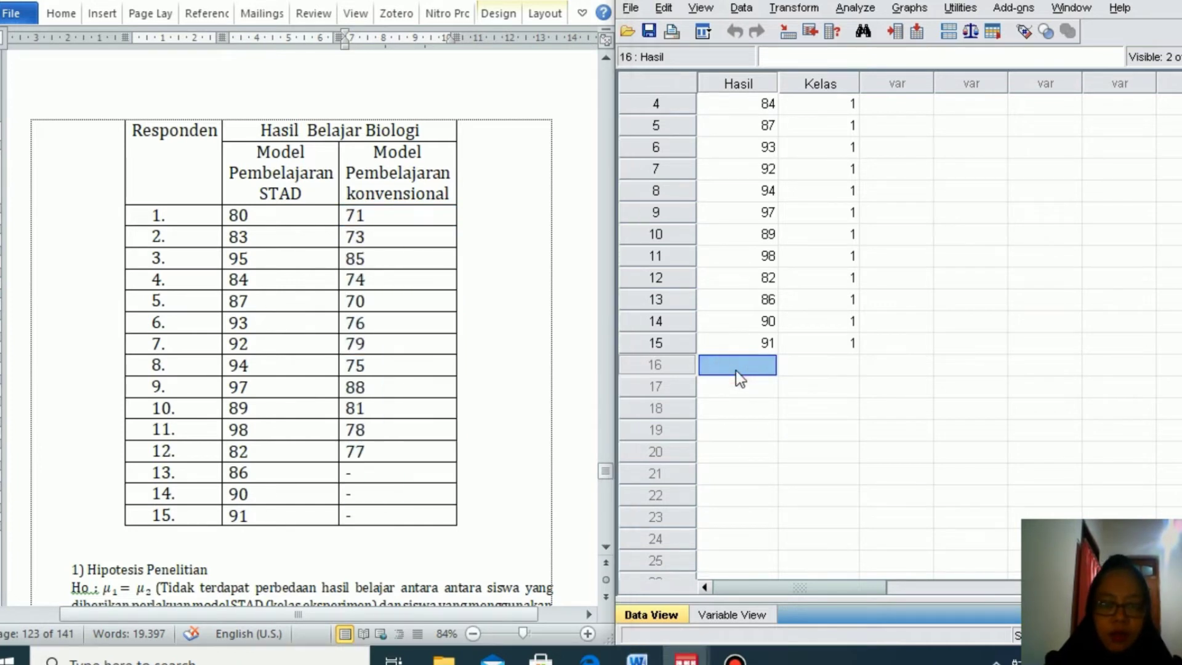
pyautogui.hotkey('shift', 'Down')
pyautogui.hotkey('shift', 'Down')
pyautogui.hotkey('shift', 'Down')
pyautogui.hotkey('shift', 'Down')
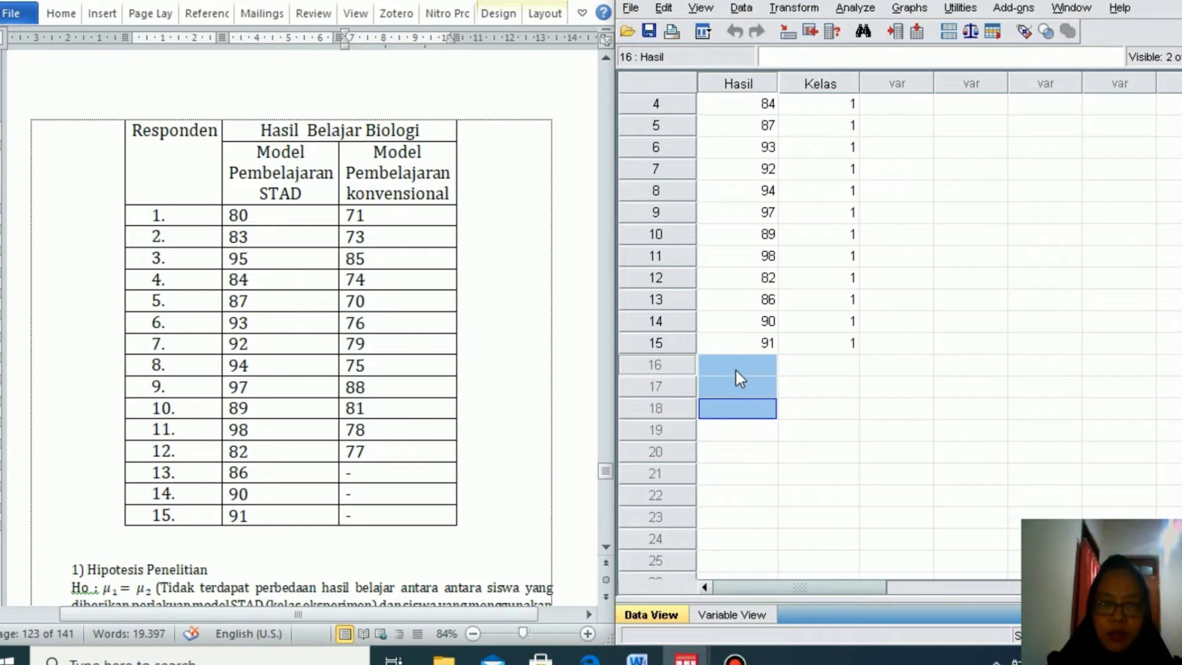
pyautogui.hotkey('shift', 'Down')
pyautogui.hotkey('shift', 'Down')
pyautogui.hotkey('shift', 'Down')
pyautogui.hotkey('shift', 'Down')
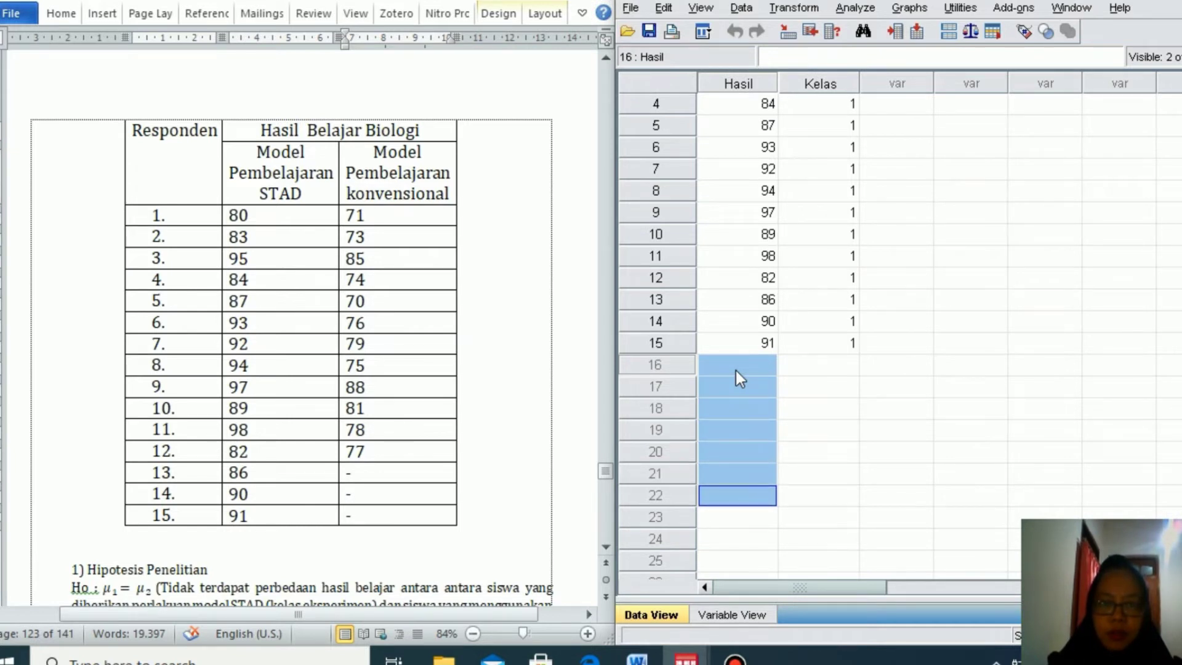
pyautogui.hotkey('shift', 'Down')
pyautogui.hotkey('shift', 'Down')
pyautogui.hotkey('shift', 'Down')
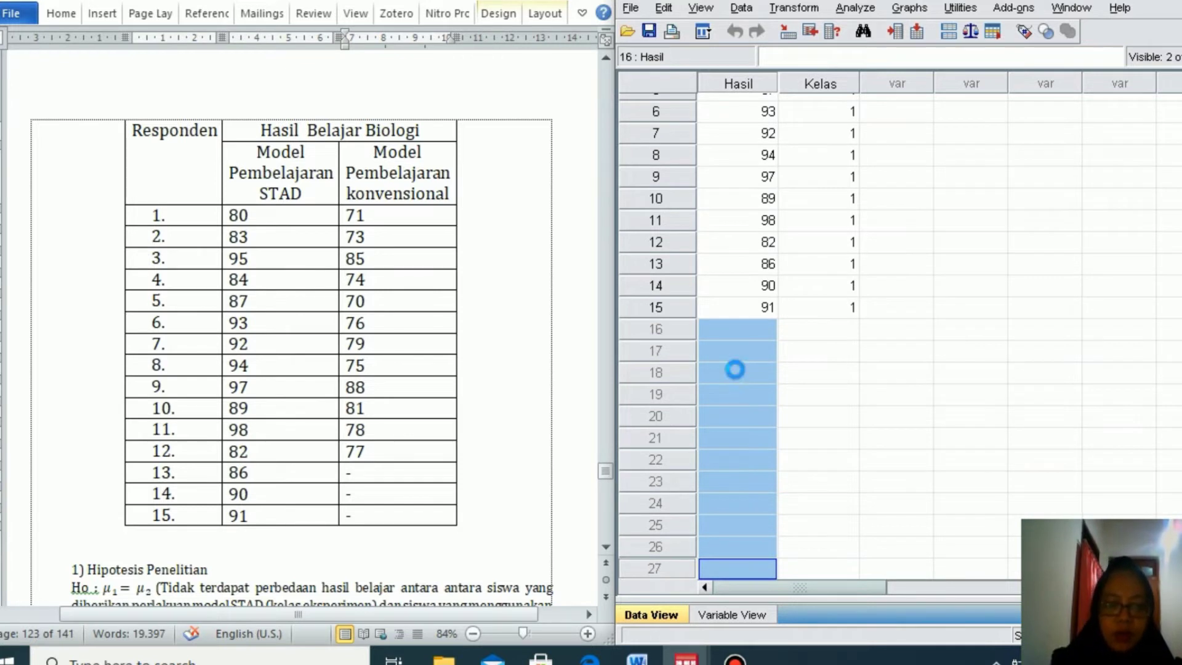
pyautogui.hotkey('ctrl', 'v')
pyautogui.scroll(-1, 737, 371)
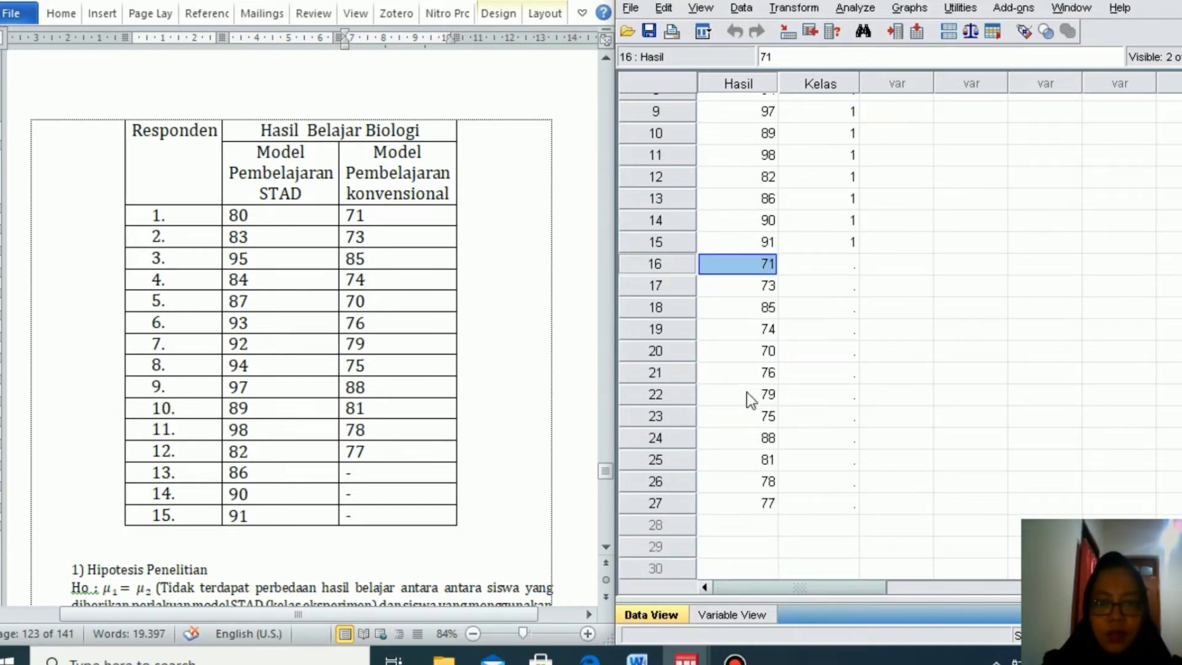
# Step: Enter the group code 2 in the Kelas column for the conventional-model scores in rows 16 to 27
pyautogui.click(839, 263)
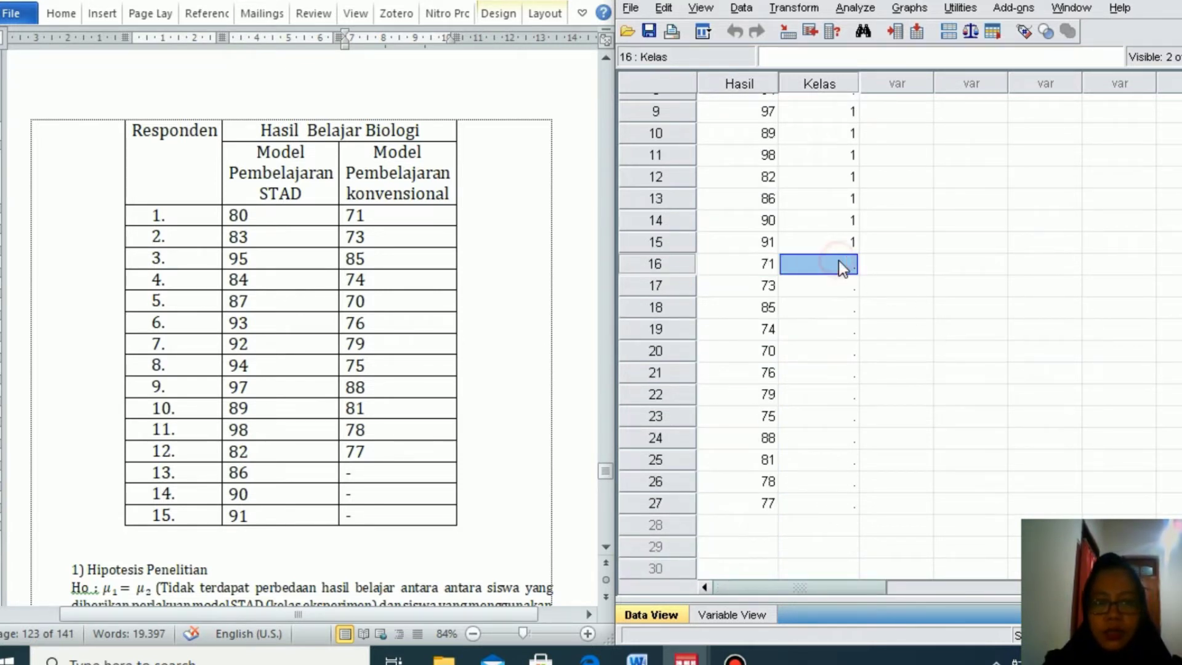
pyautogui.write('2')
pyautogui.press('Return')
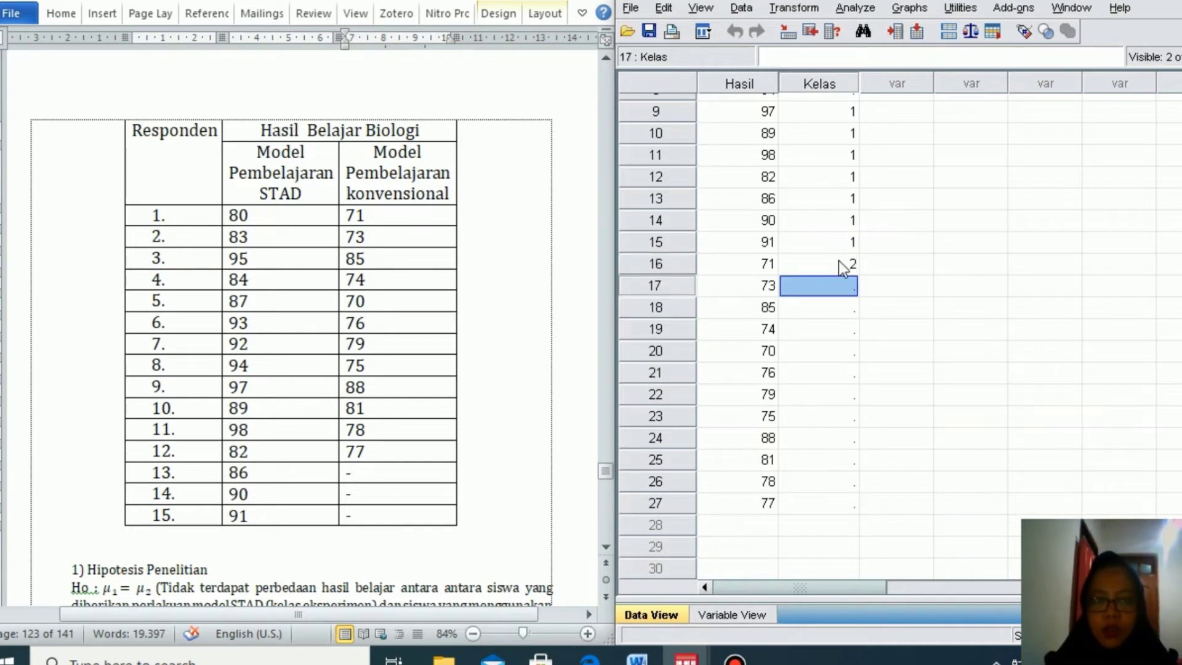
pyautogui.write('2')
pyautogui.press('Return')
pyautogui.write('2')
pyautogui.press('Return')
pyautogui.write('2')
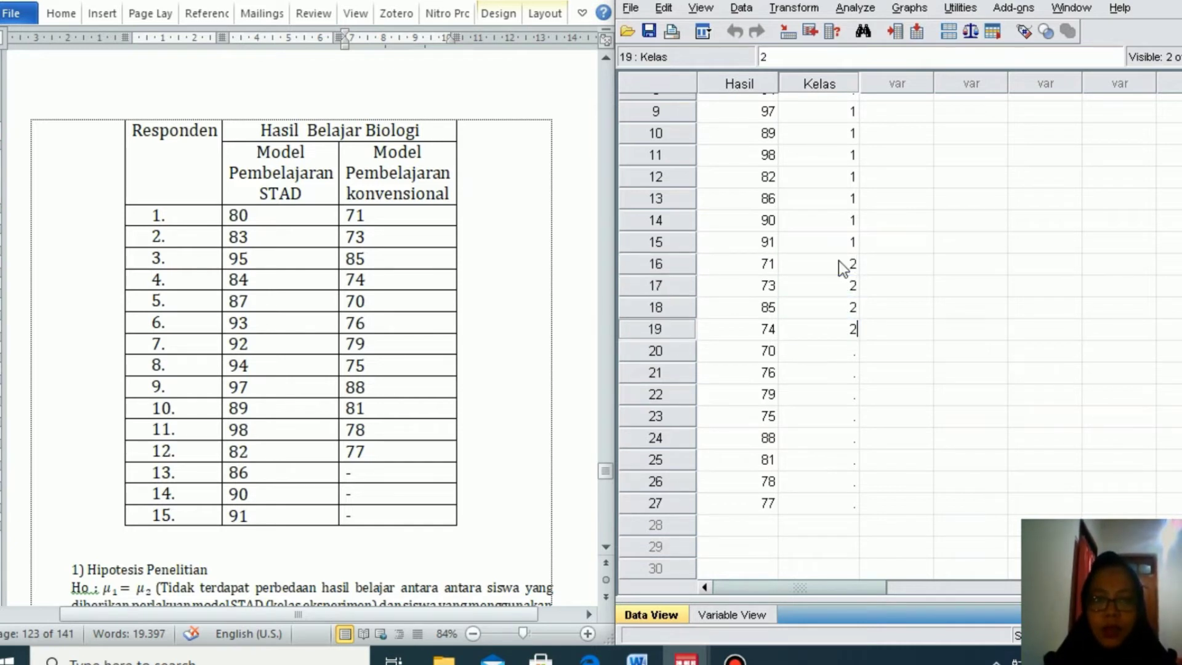
pyautogui.press('Return')
pyautogui.write('2')
pyautogui.press('Return')
pyautogui.write('2')
pyautogui.press('Return')
pyautogui.write('2')
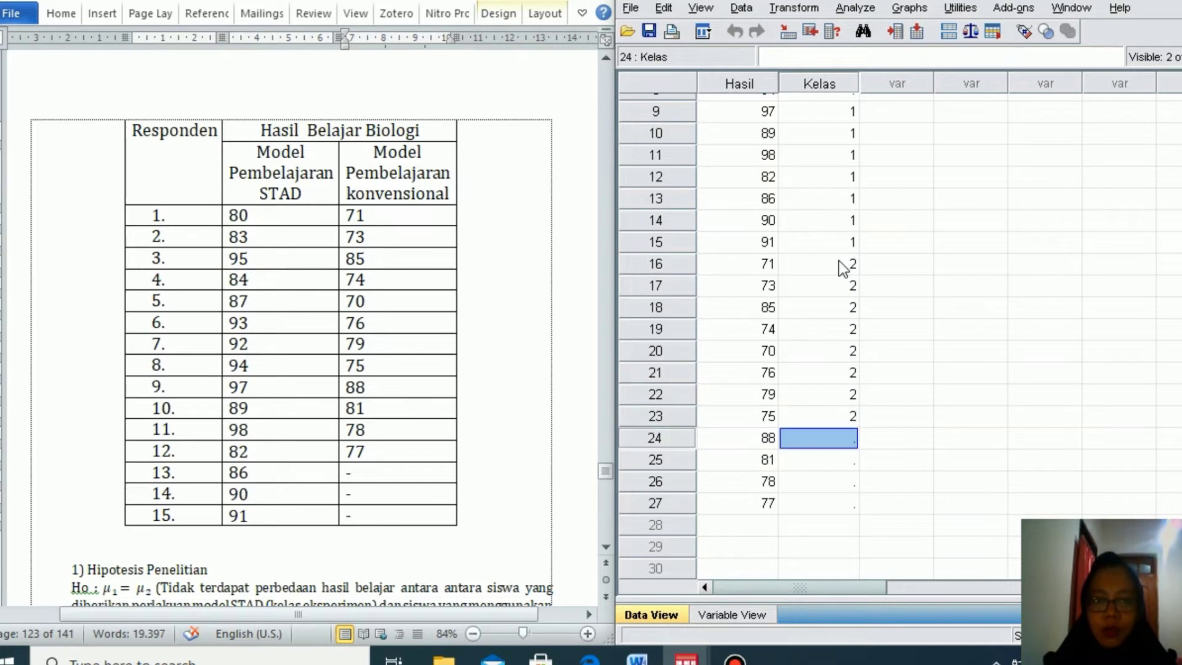
pyautogui.write(' 2 2 2')
pyautogui.press('Return')
pyautogui.write('2')
pyautogui.press('Return')
pyautogui.write('2')
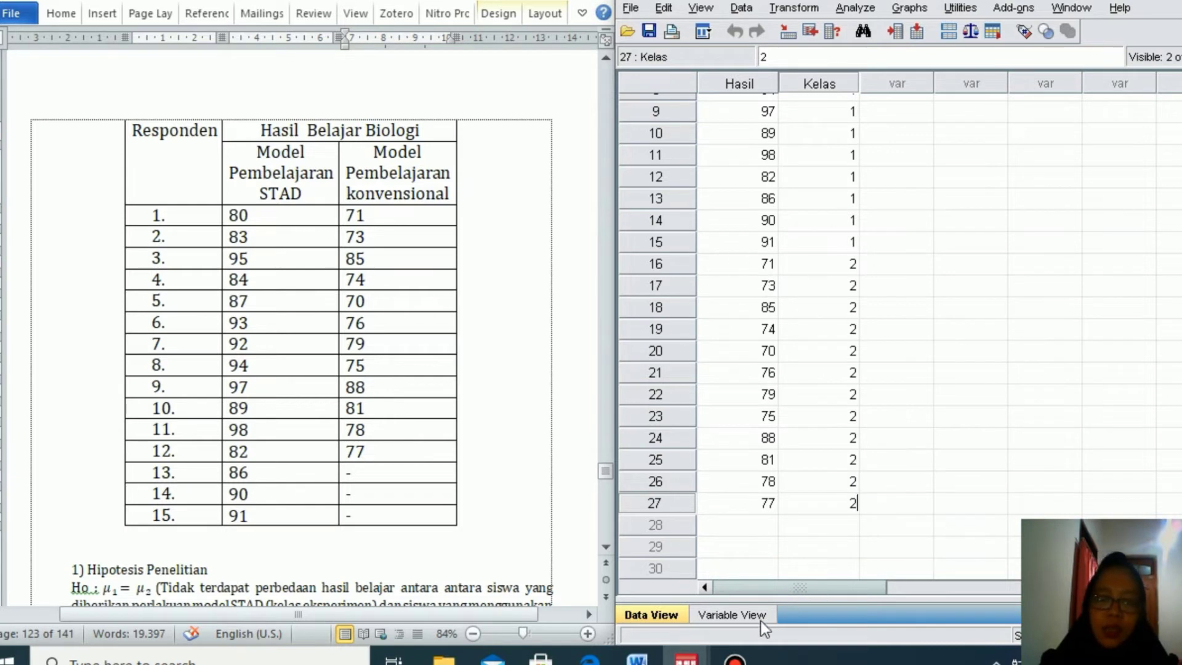
pyautogui.scroll(3, 841, 316)
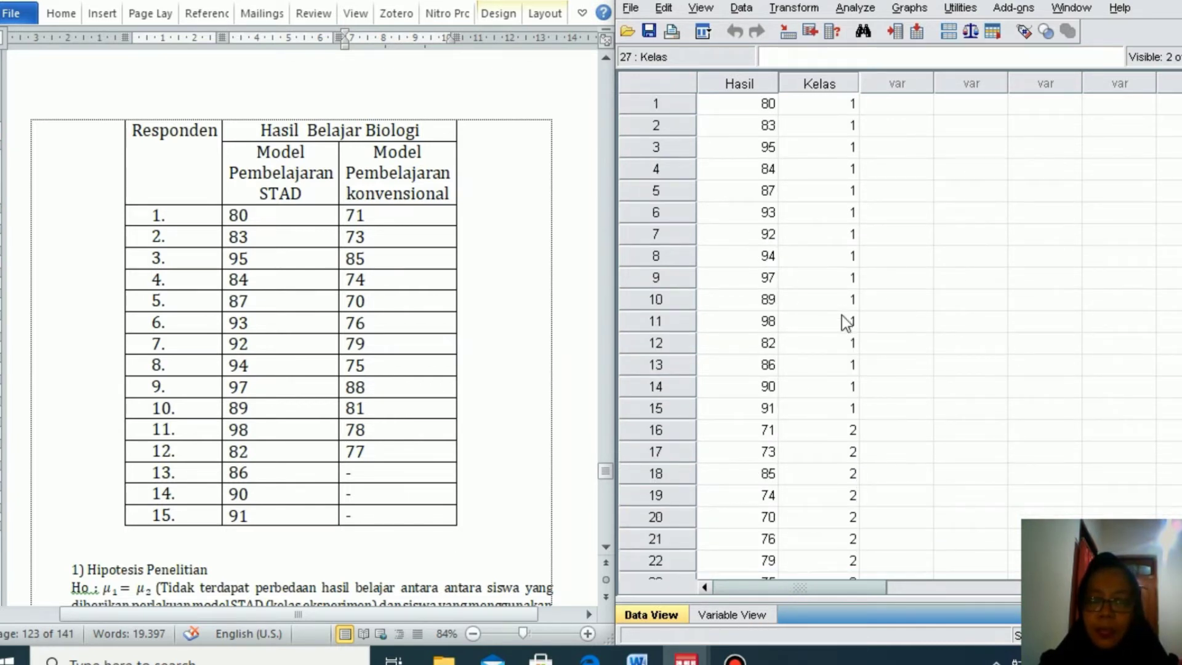
pyautogui.scroll(-4, 842, 316)
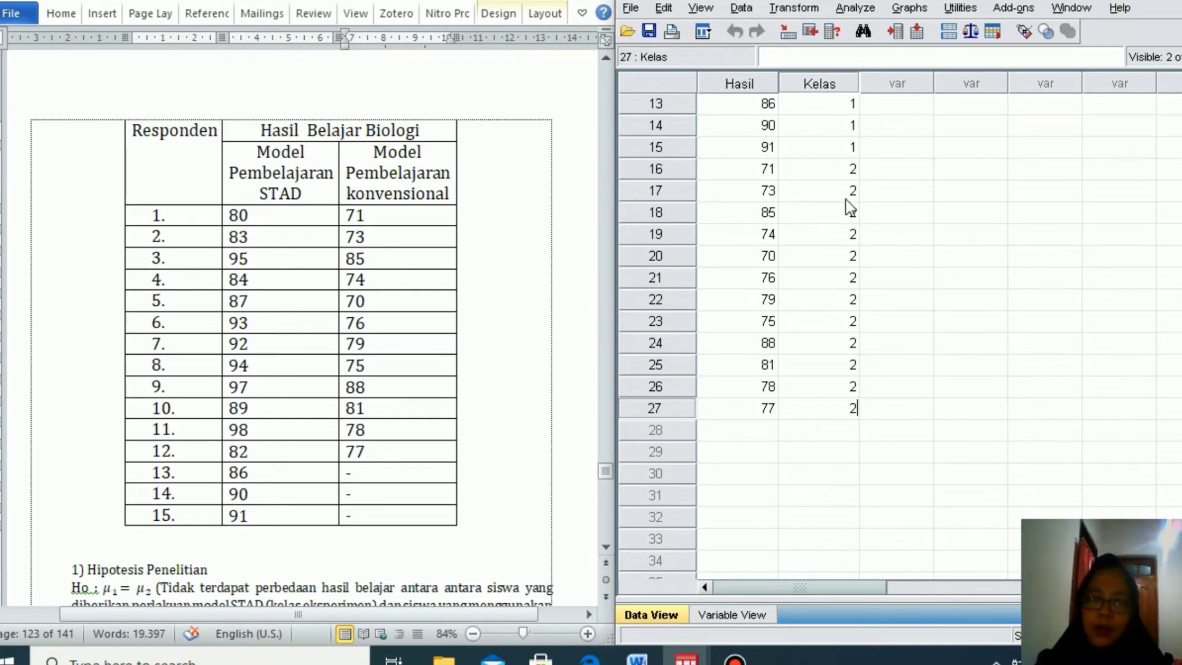
pyautogui.scroll(4, 846, 200)
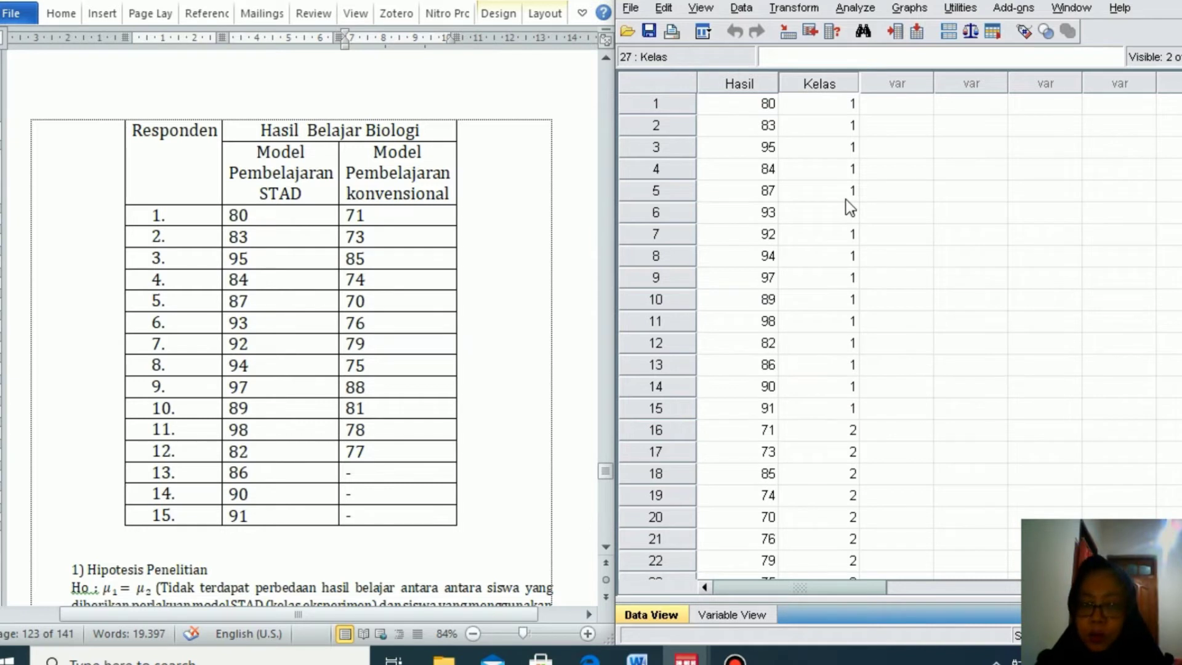
# Step: Open the nonparametric test setup for two independent samples
pyautogui.click(851, 11)
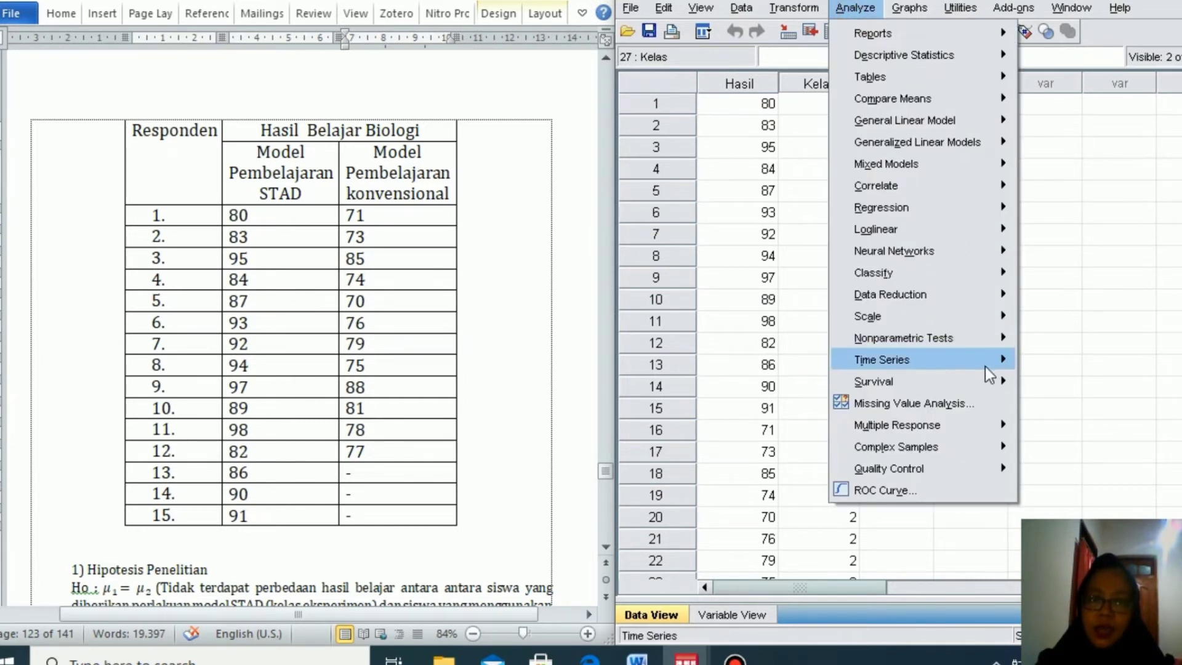
pyautogui.moveTo(962, 351)
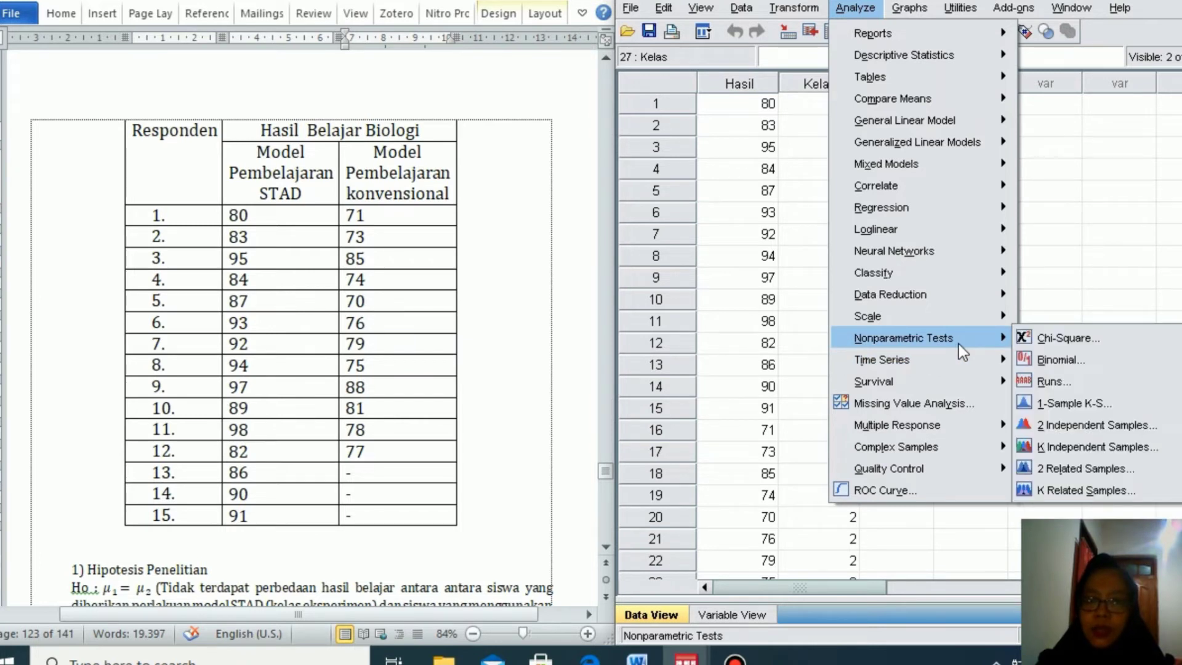
pyautogui.moveTo(959, 316)
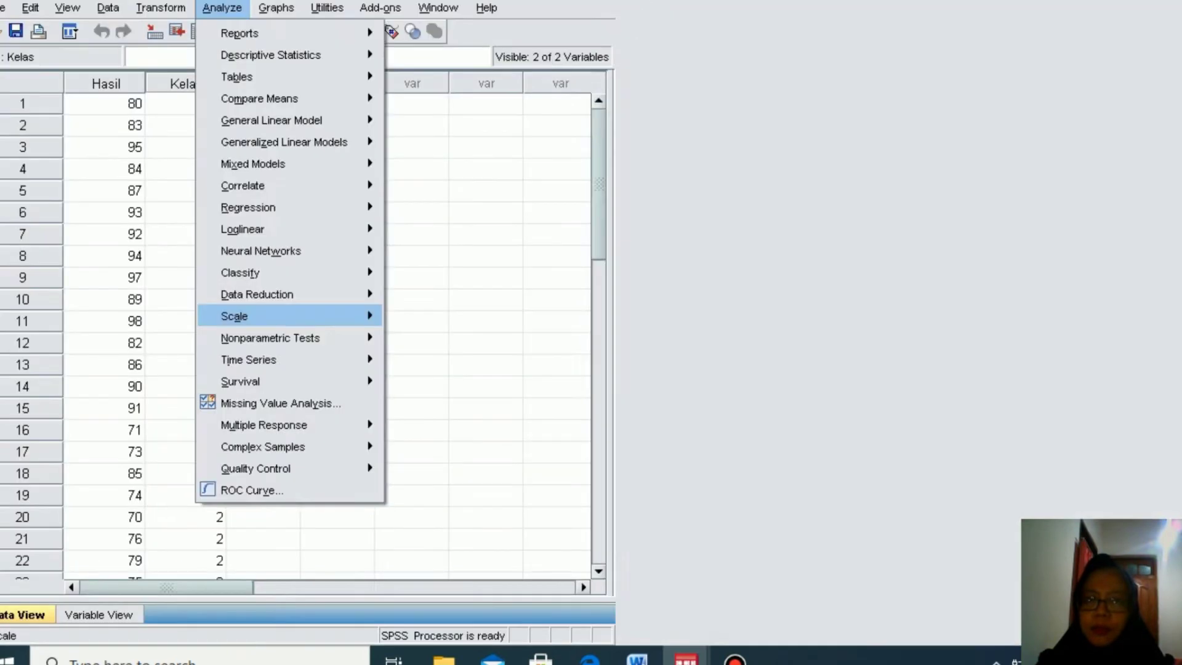
pyautogui.click(396, 189)
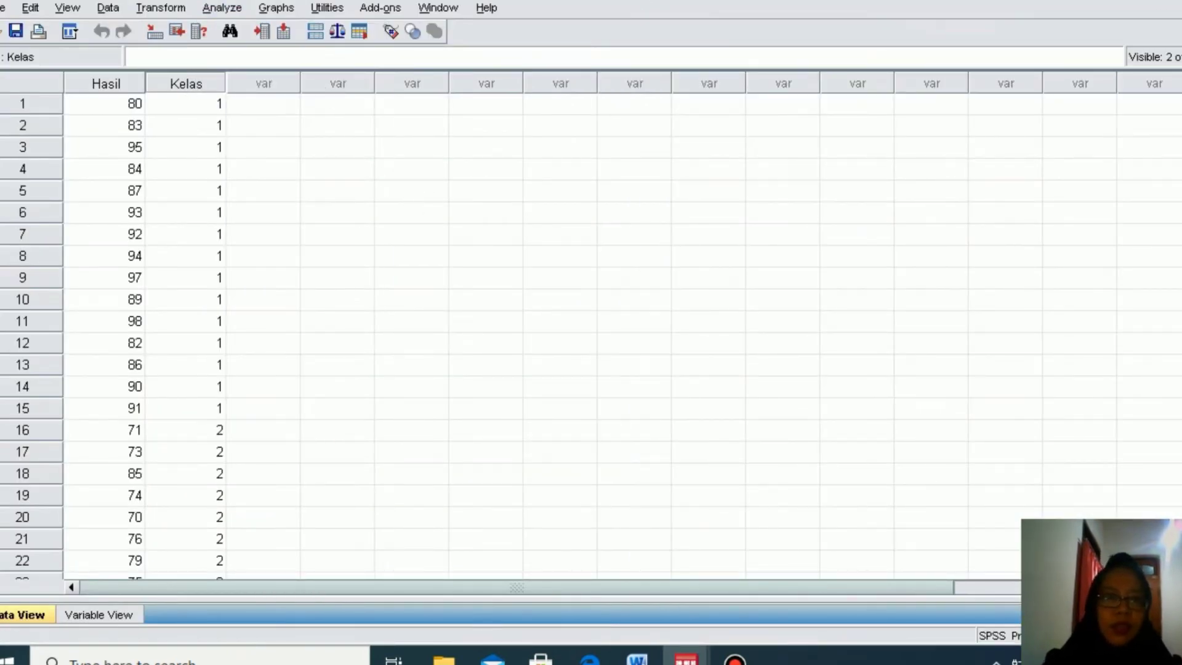
pyautogui.click(219, 11)
pyautogui.moveTo(337, 341)
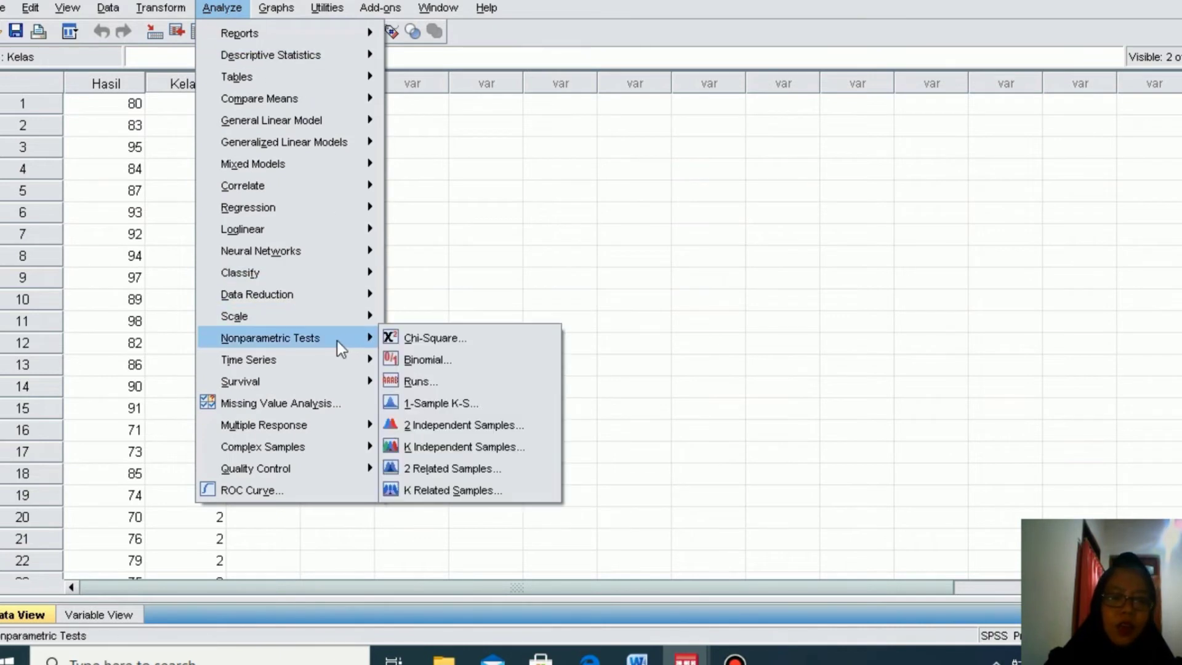
pyautogui.click(504, 427)
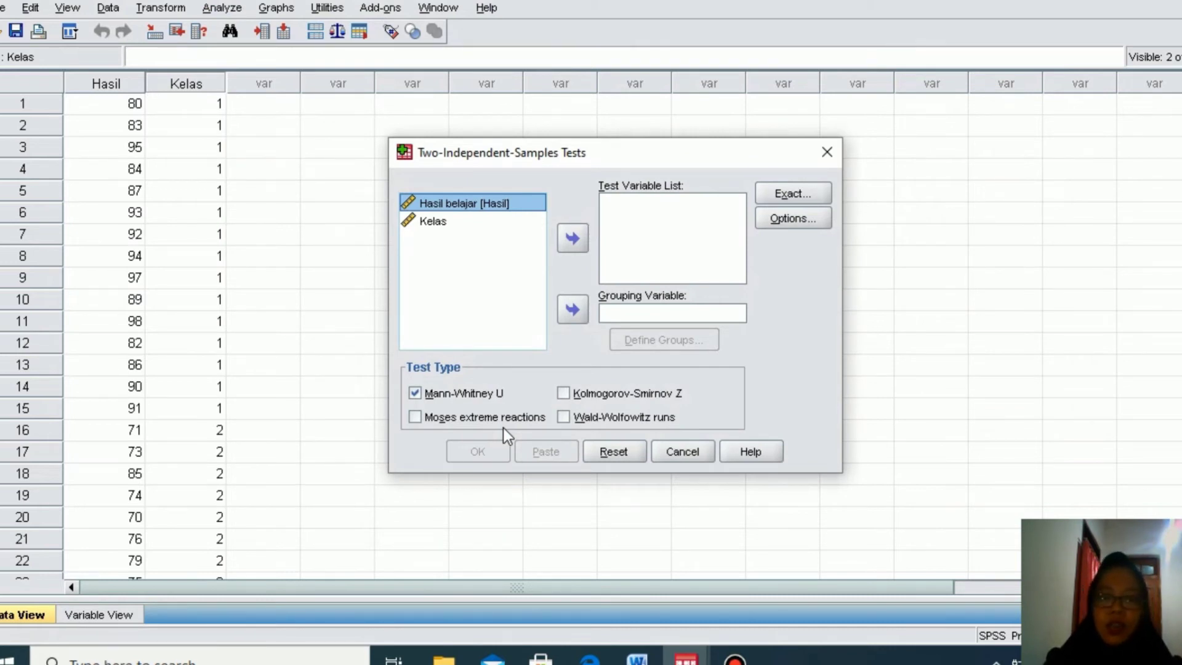
# Step: Assign Hasil belajar as the test variable and Kelas as the grouping variable, keeping Mann-Whitney U as the test type
pyautogui.click(490, 201)
pyautogui.click(573, 239)
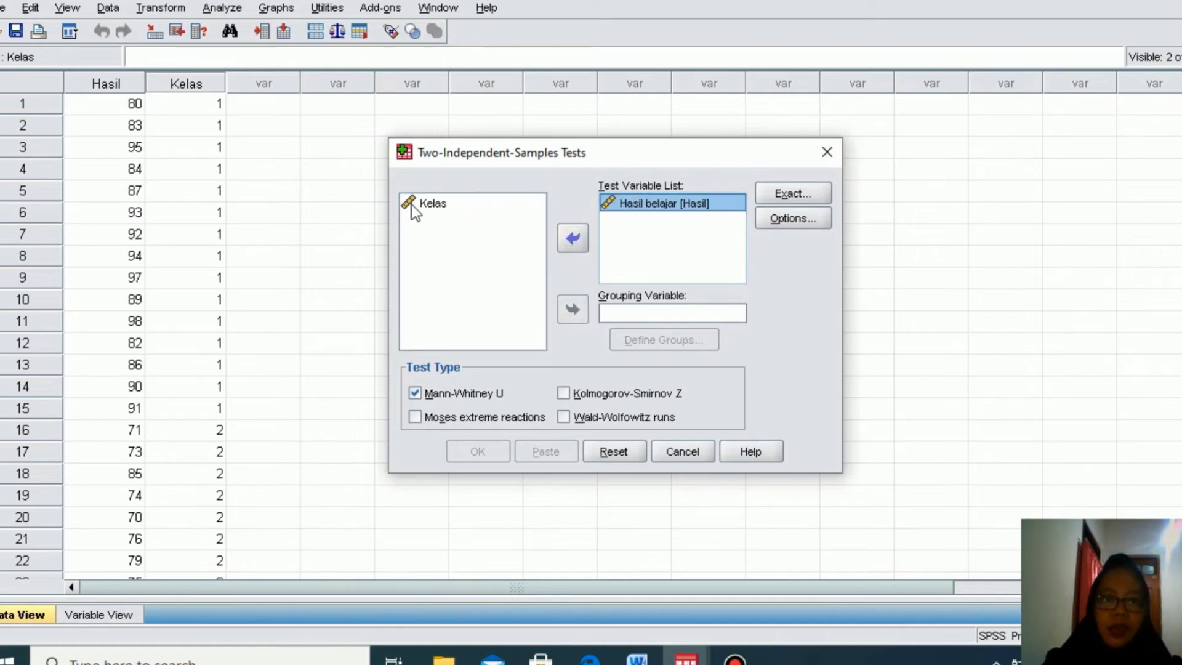
pyautogui.click(431, 204)
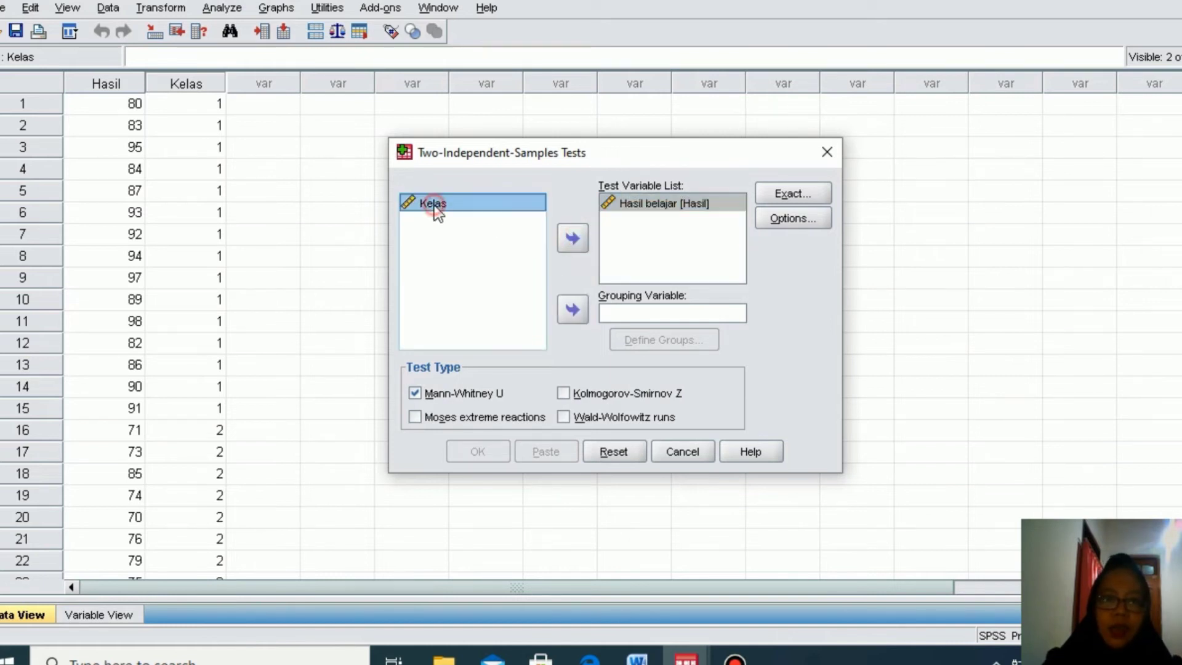
pyautogui.click(579, 317)
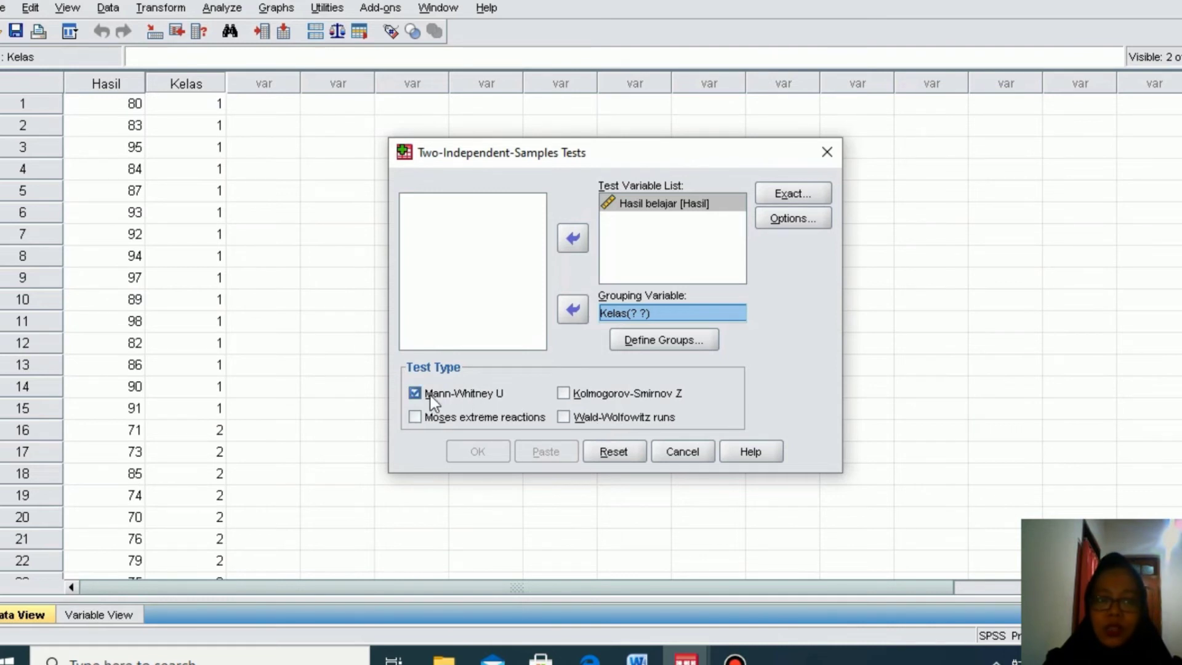
pyautogui.click(415, 394)
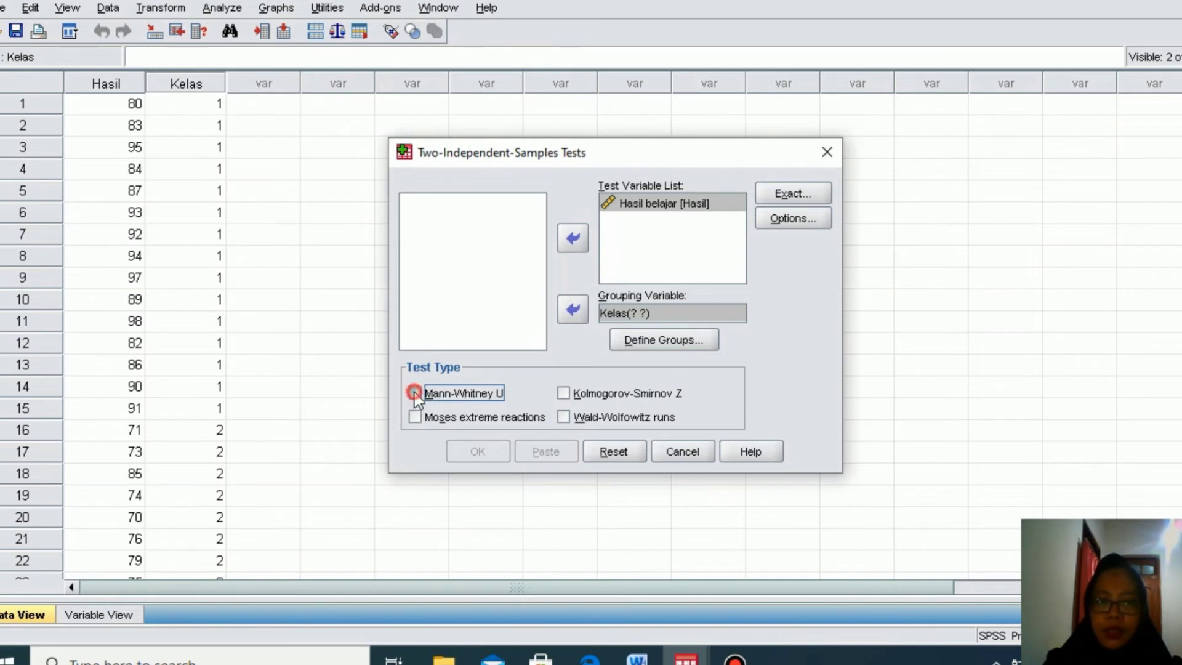
pyautogui.click(415, 394)
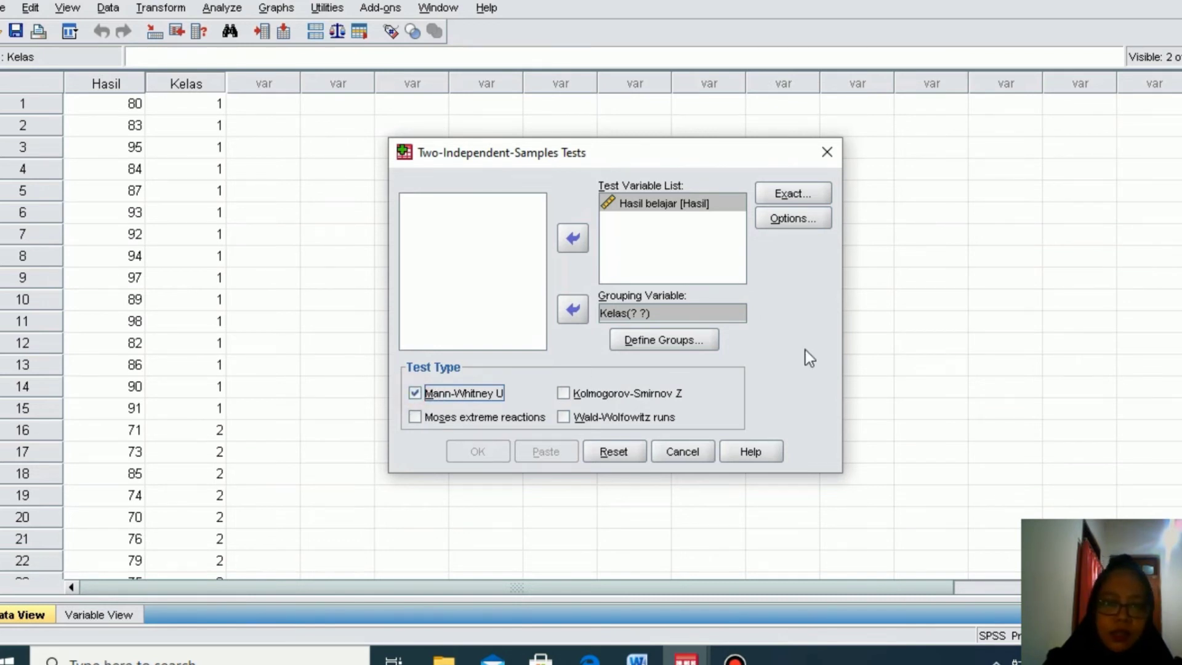
pyautogui.click(578, 308)
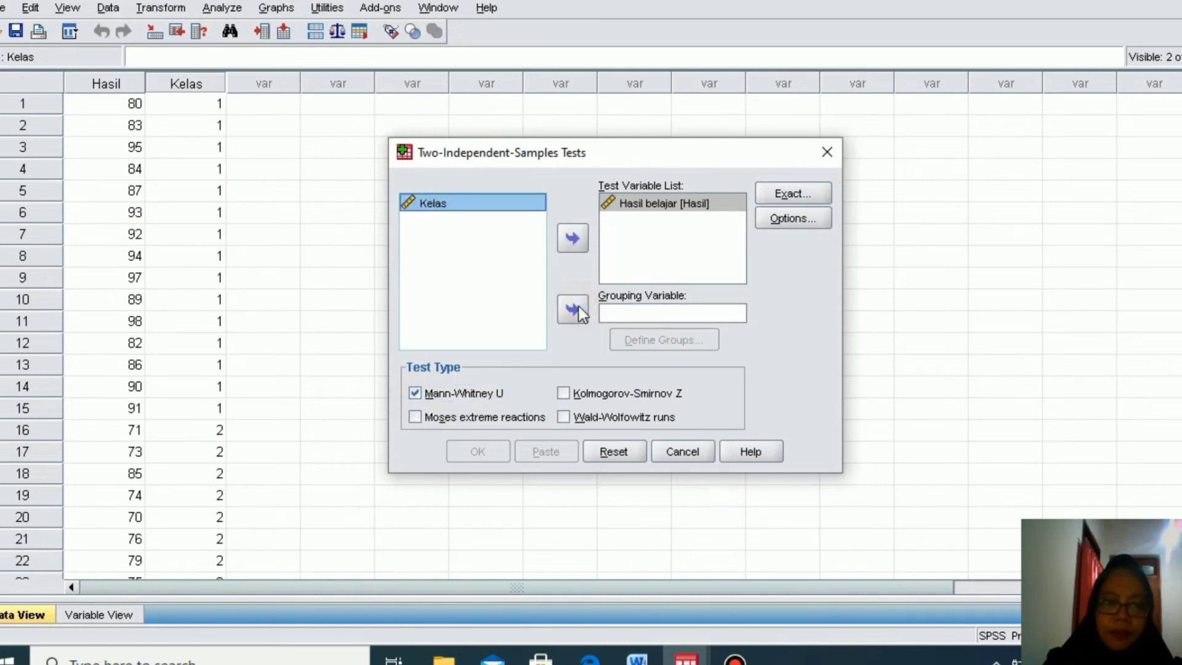
pyautogui.click(577, 240)
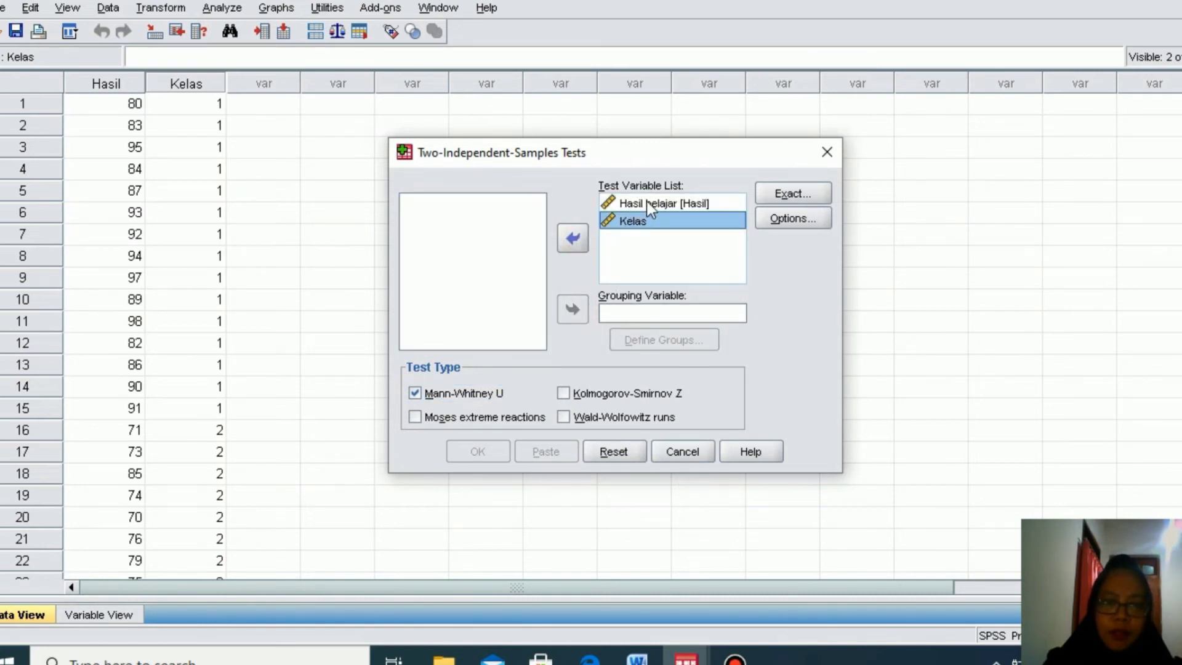
pyautogui.click(647, 201)
pyautogui.click(573, 239)
pyautogui.click(576, 314)
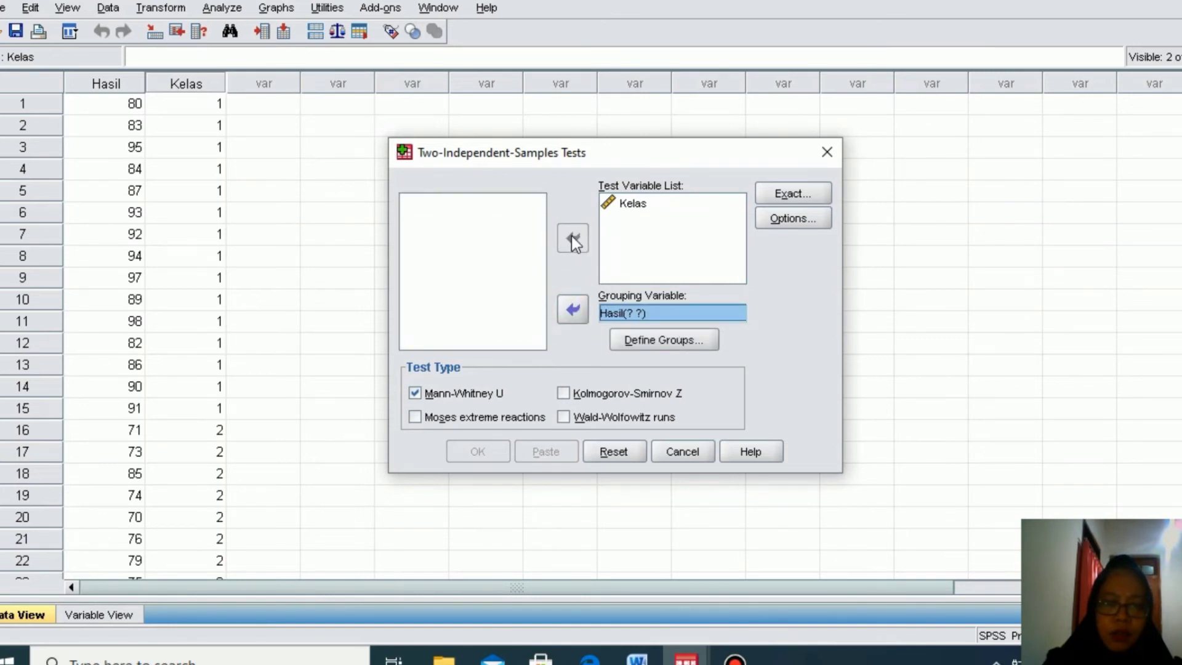
pyautogui.click(582, 309)
pyautogui.click(576, 243)
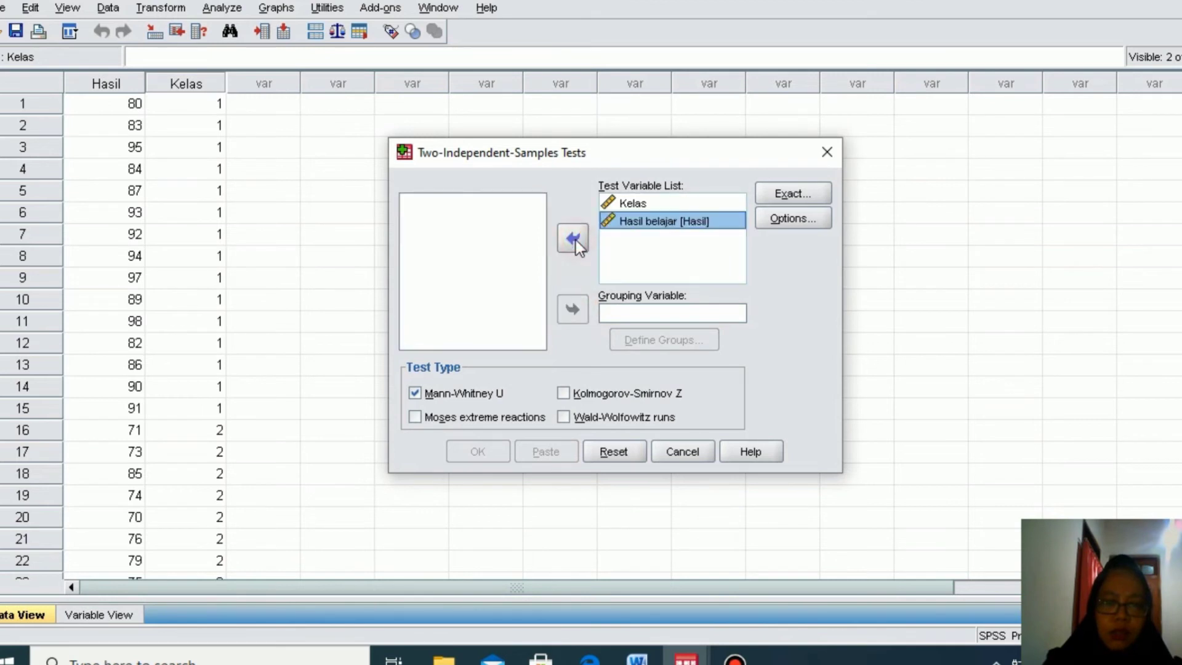
pyautogui.click(629, 203)
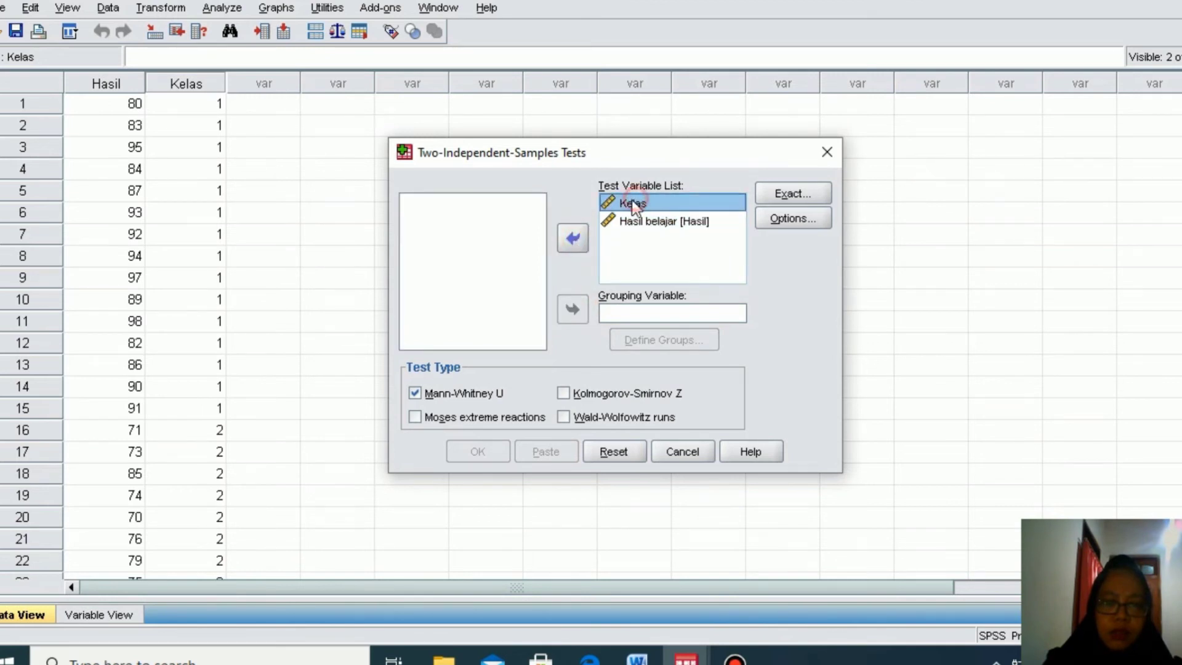
pyautogui.click(572, 239)
pyautogui.click(579, 312)
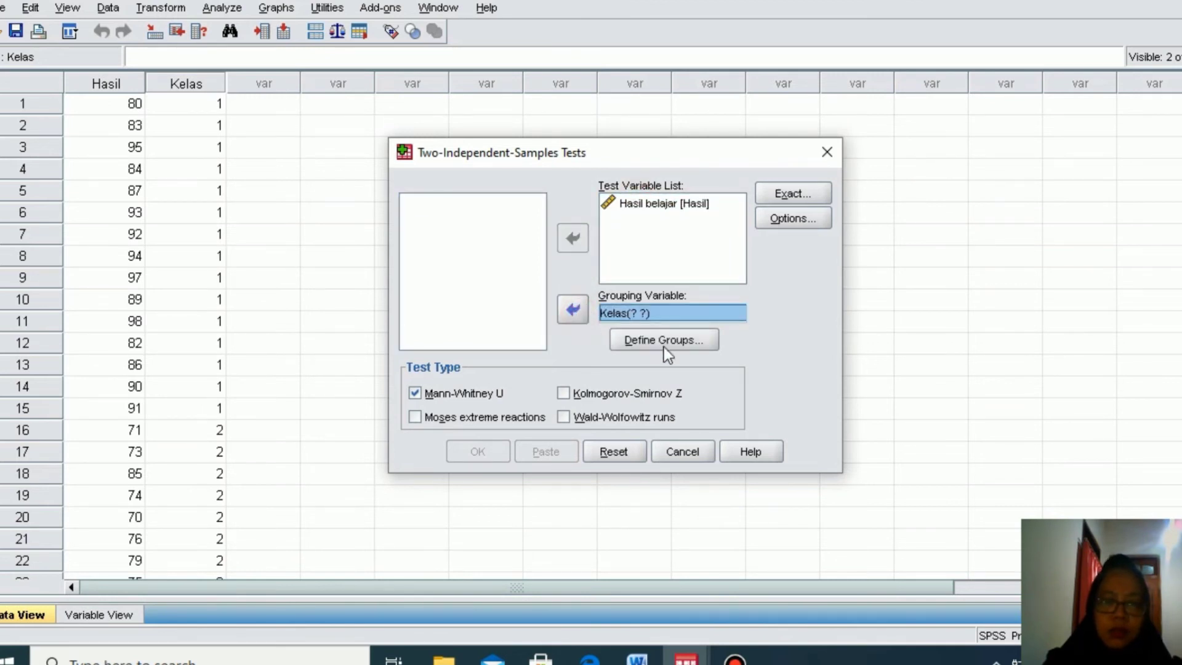
# Step: Define the groups of the Kelas grouping variable as 1 for Group 1 and 2 for Group 2
pyautogui.click(665, 340)
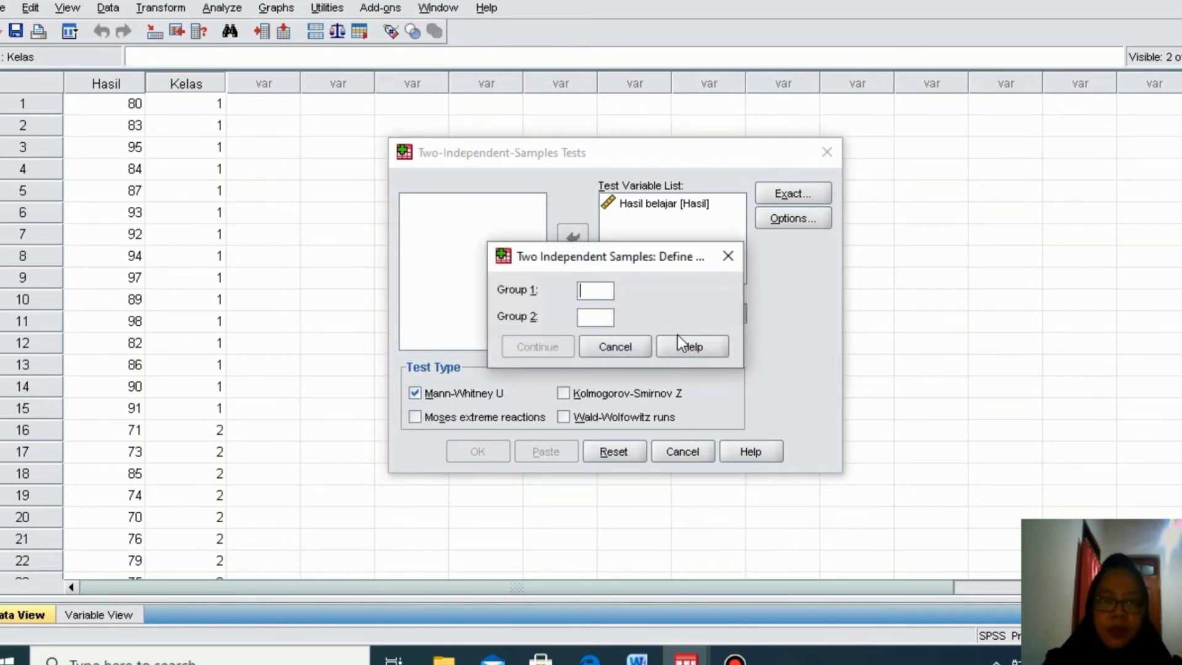
pyautogui.write('1')
pyautogui.click(593, 320)
pyautogui.write('2')
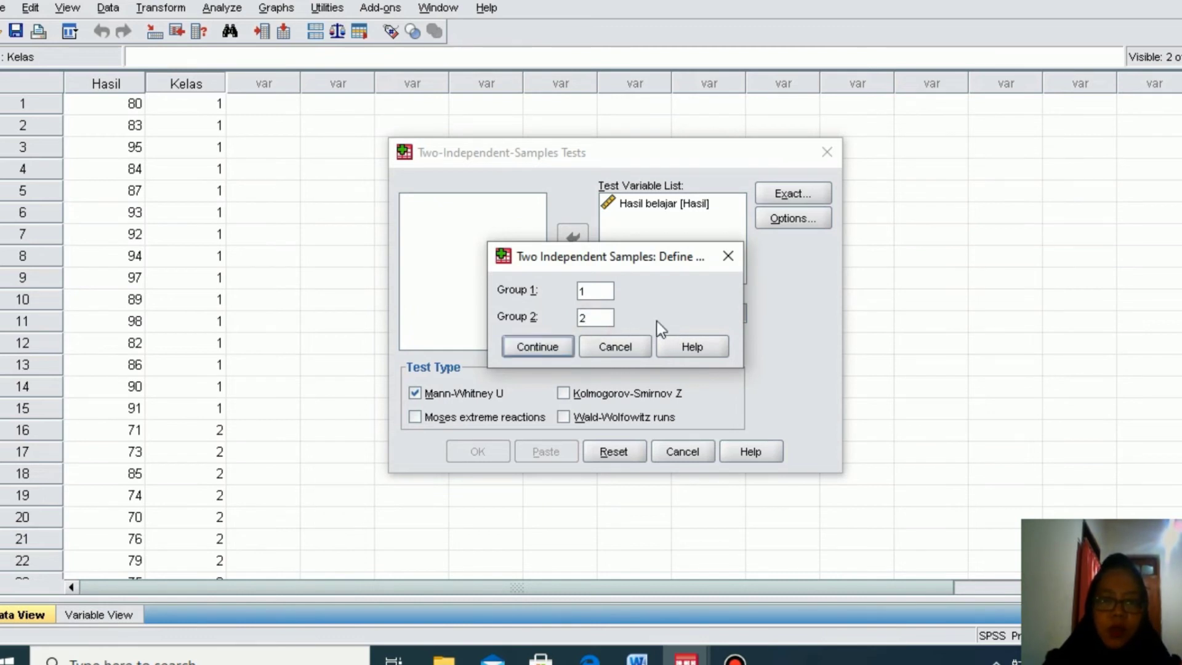
pyautogui.click(541, 355)
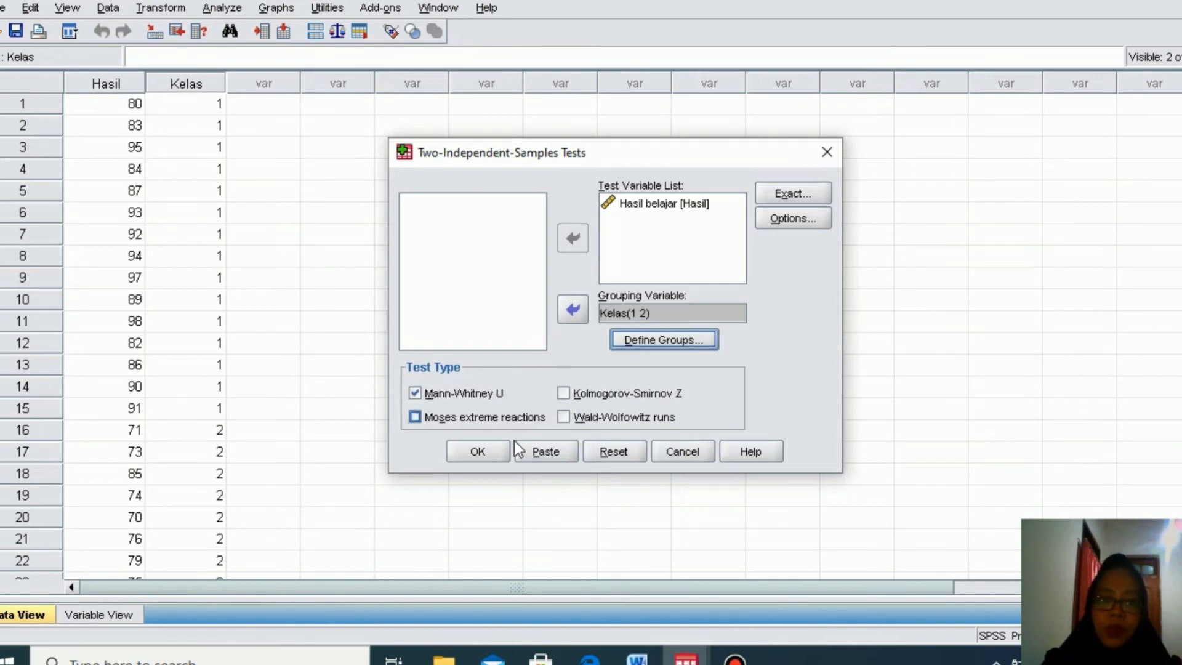
# Step: Run the Mann-Whitney U test and review the Ranks and Test Statistics tables in the output
pyautogui.click(484, 461)
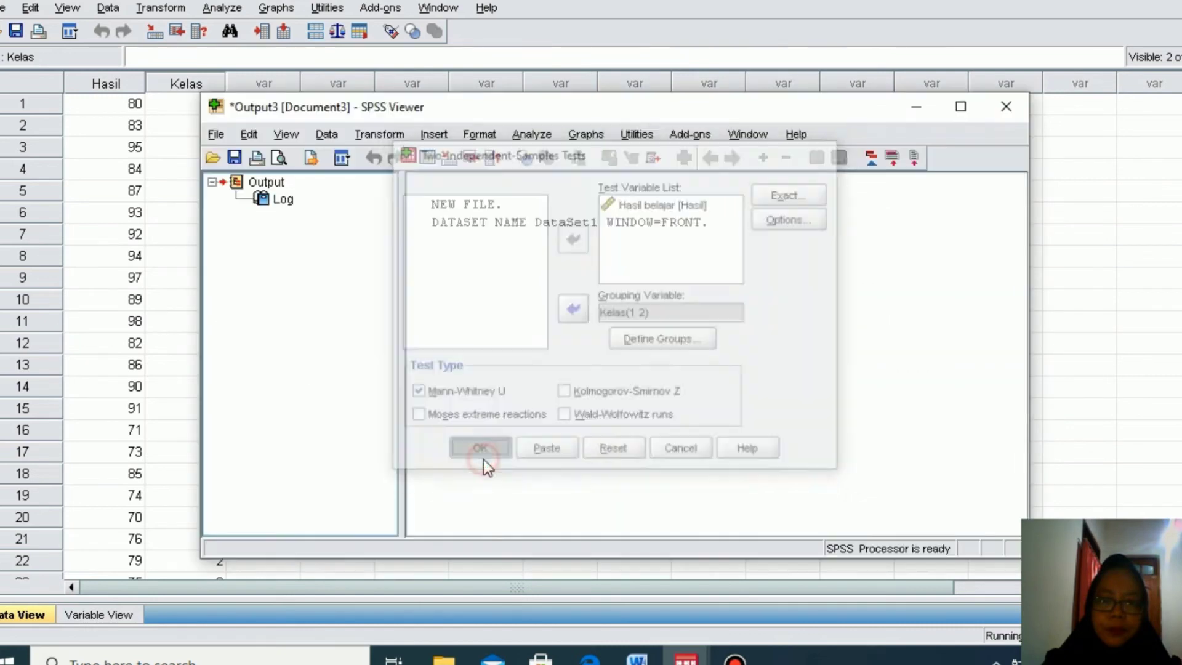
pyautogui.scroll(-3, 655, 385)
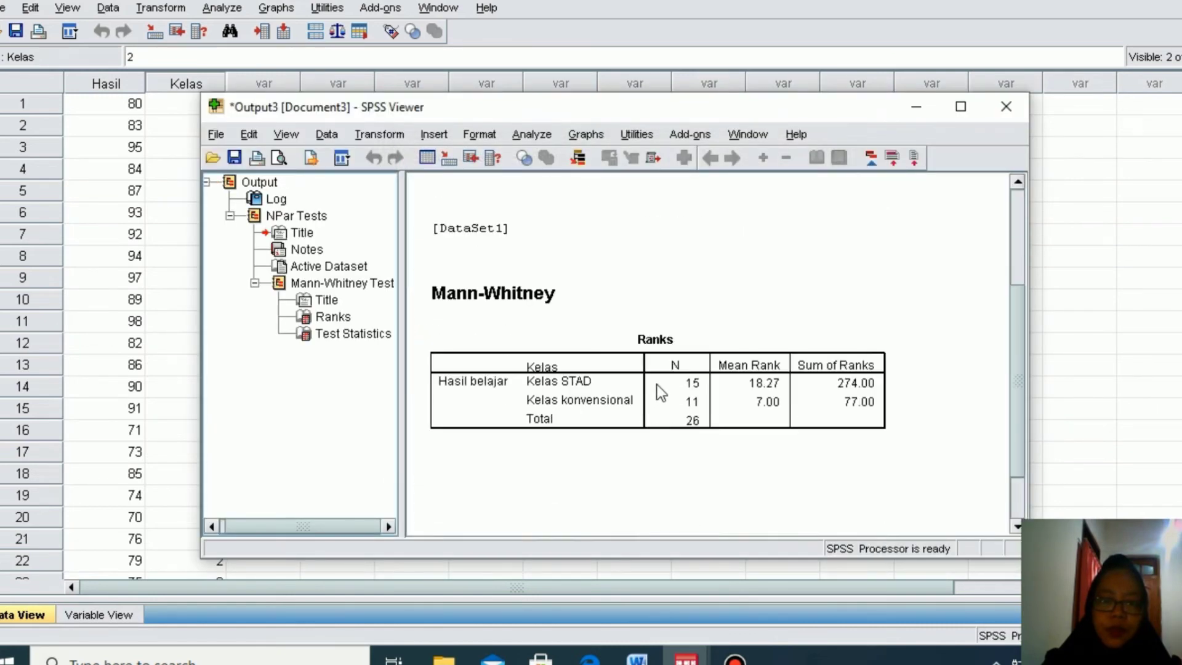
pyautogui.scroll(-1, 656, 384)
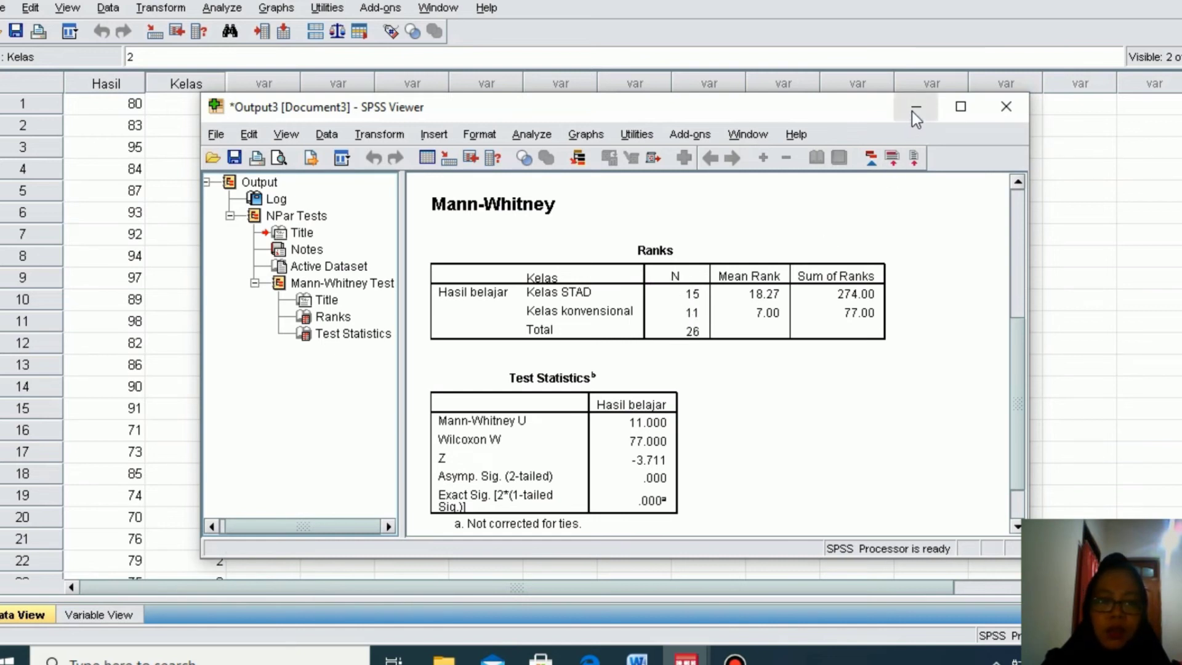
pyautogui.scroll(-2, 753, 374)
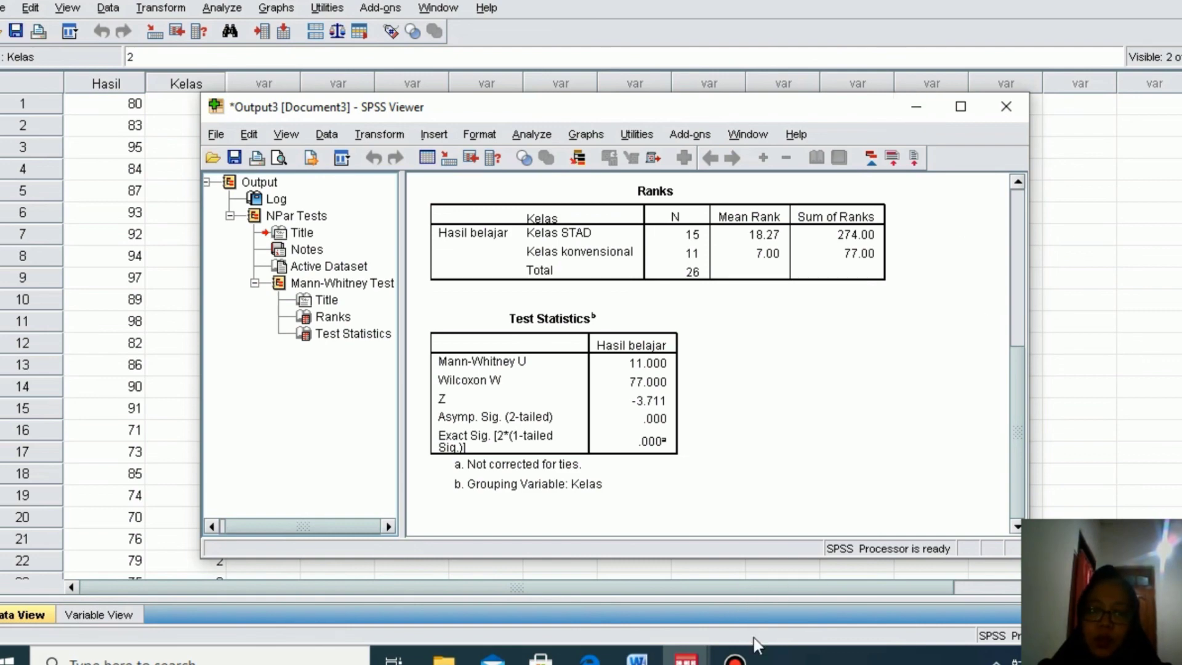
pyautogui.click(735, 657)
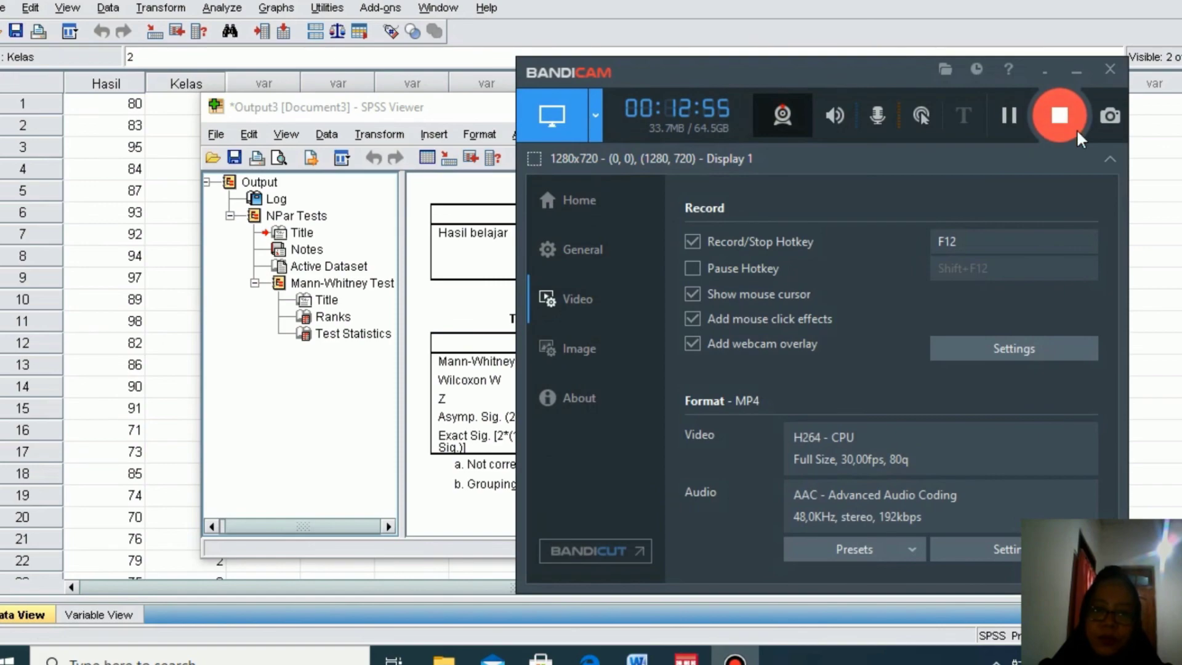